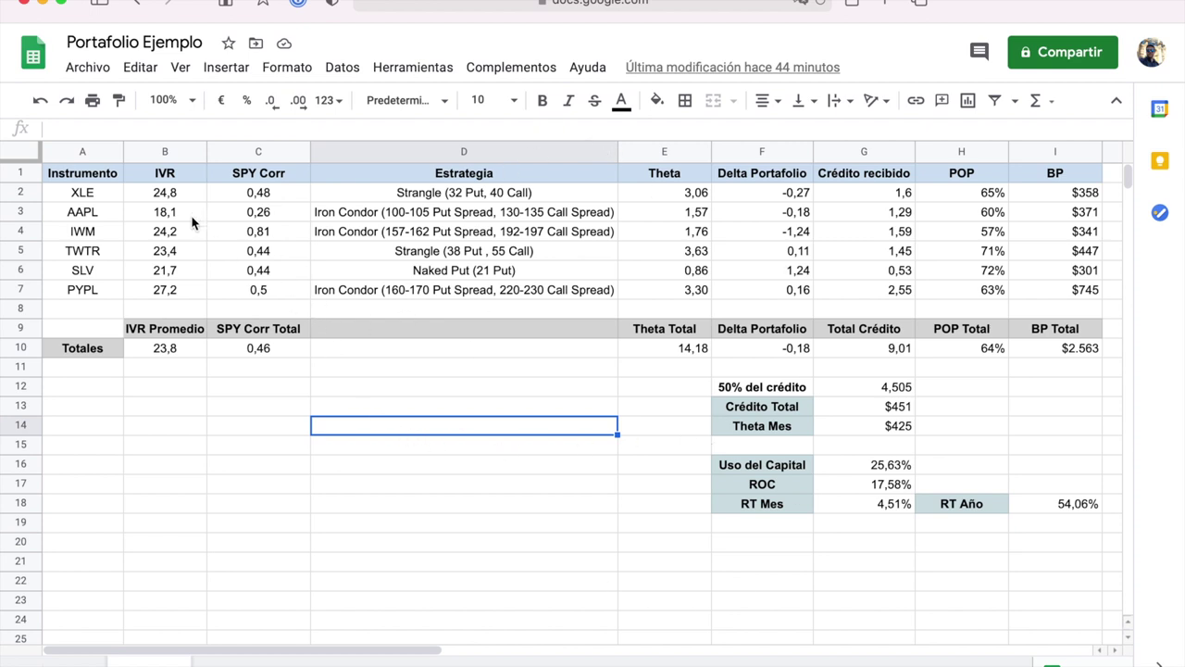
Review the tickers listed in the Instrumento column, from XLE in row 2 to PYPL in row 7
click(121, 238)
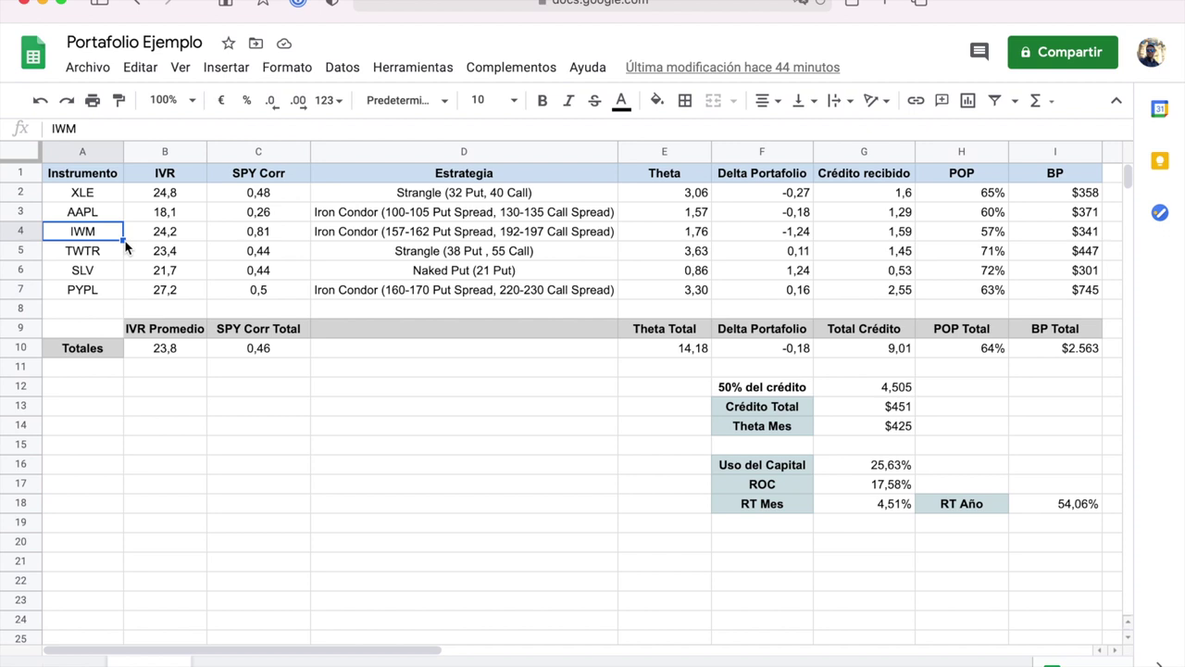
click(94, 196)
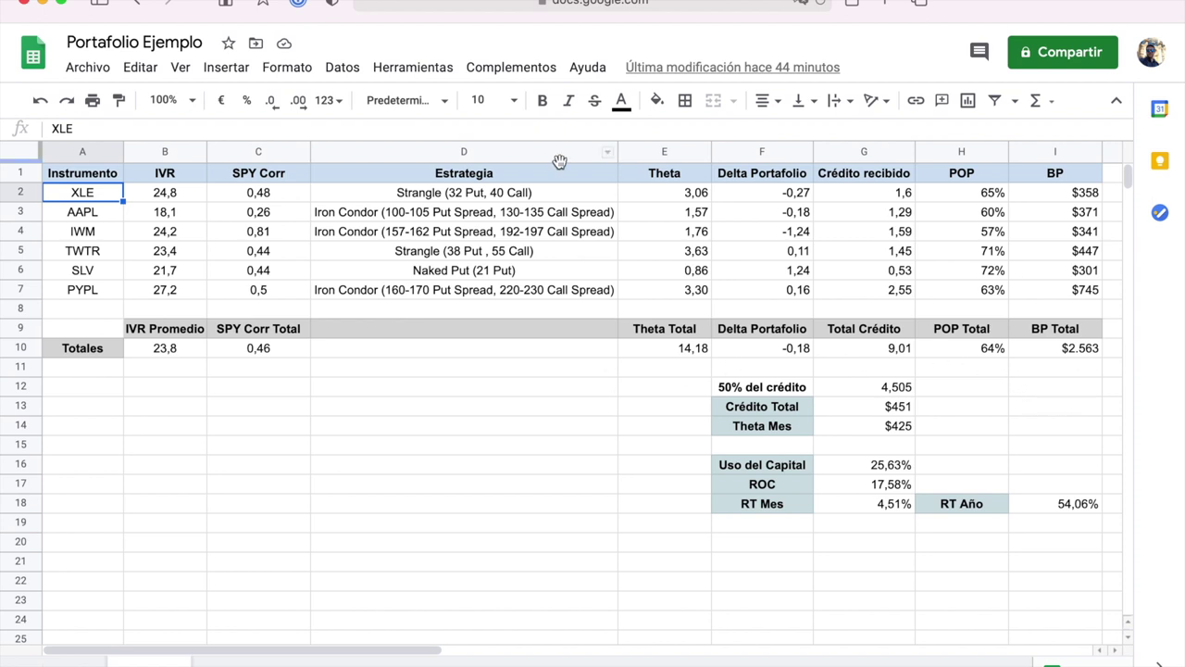
click(91, 217)
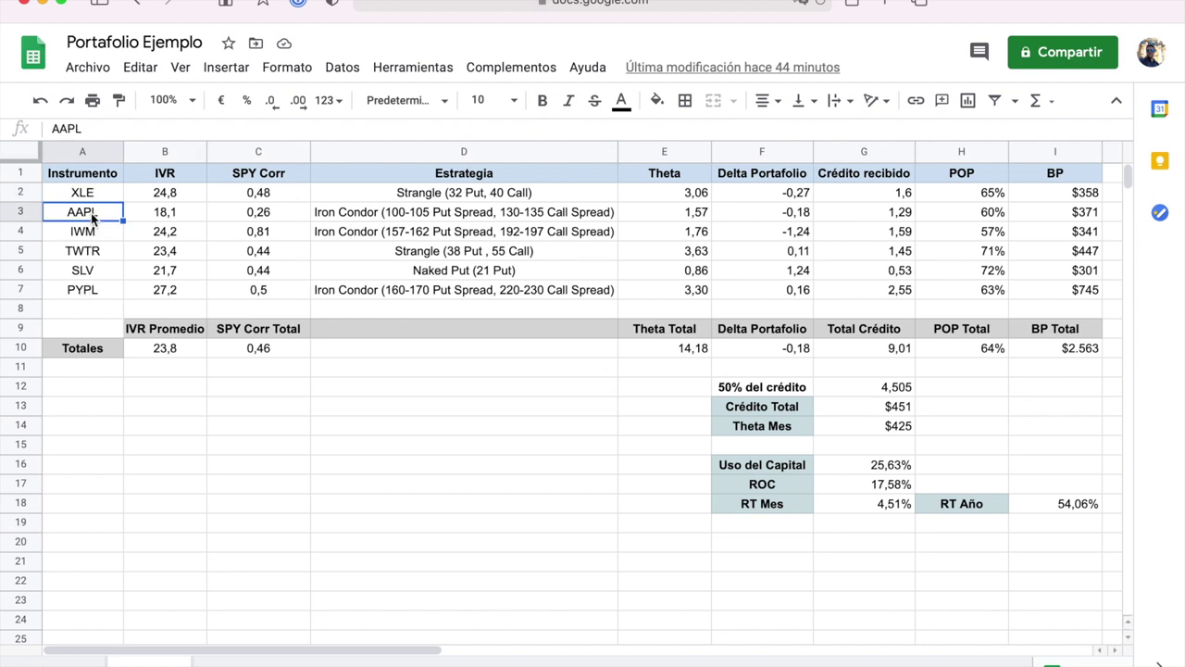
drag(92, 194, 86, 293)
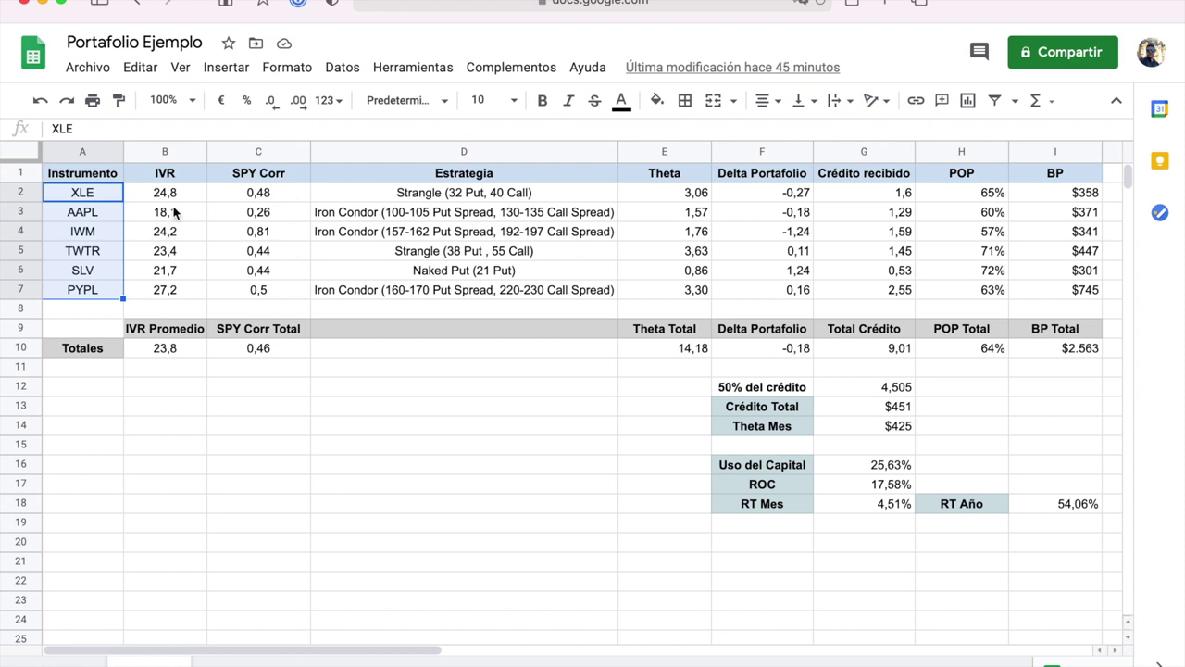
click(193, 239)
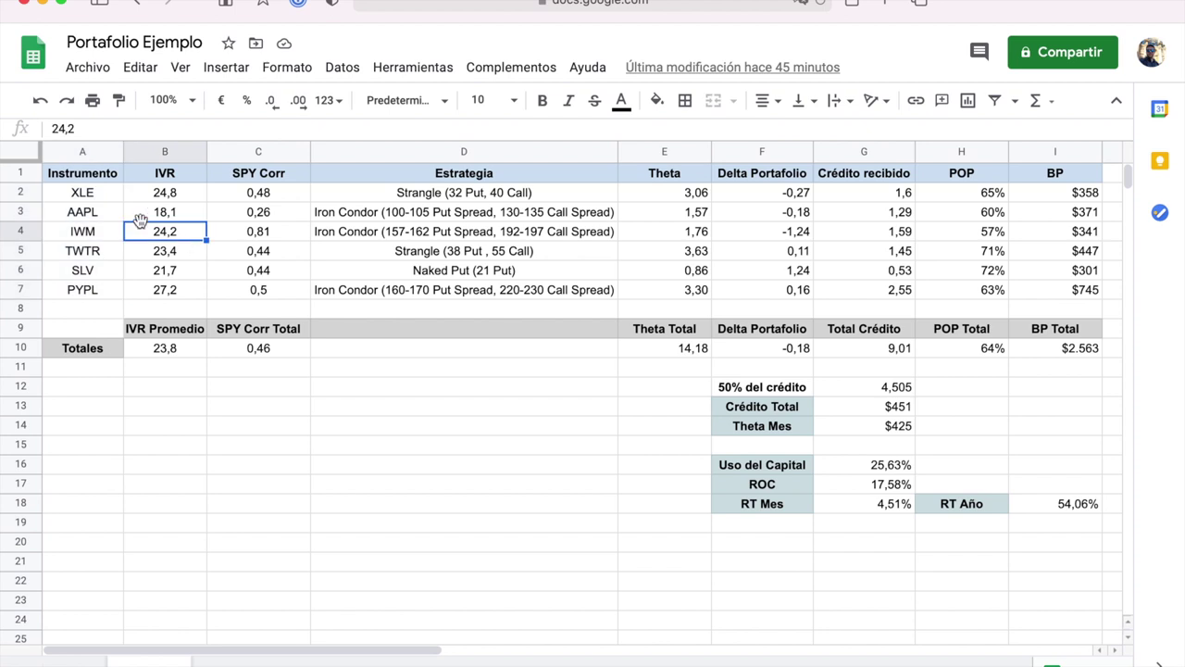
Examine the XLE row's instrument, IVR, SPY Corr and Estrategia cells
click(82, 198)
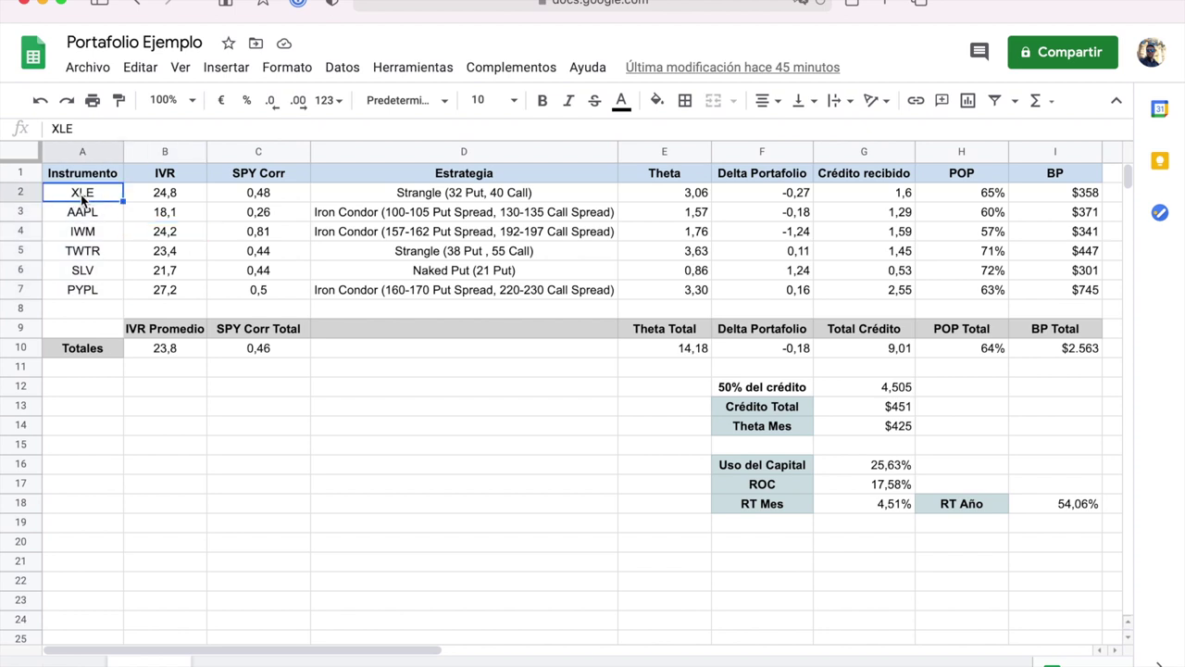
key(Right)
key(Left)
click(164, 192)
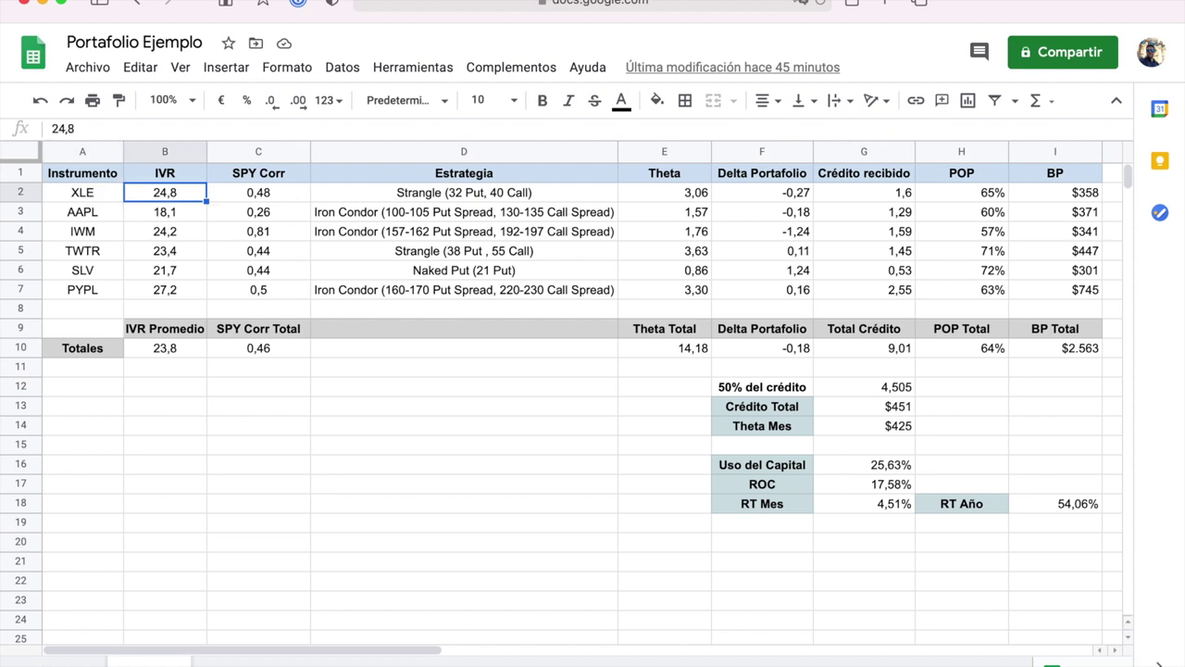
click(83, 192)
click(165, 192)
click(259, 192)
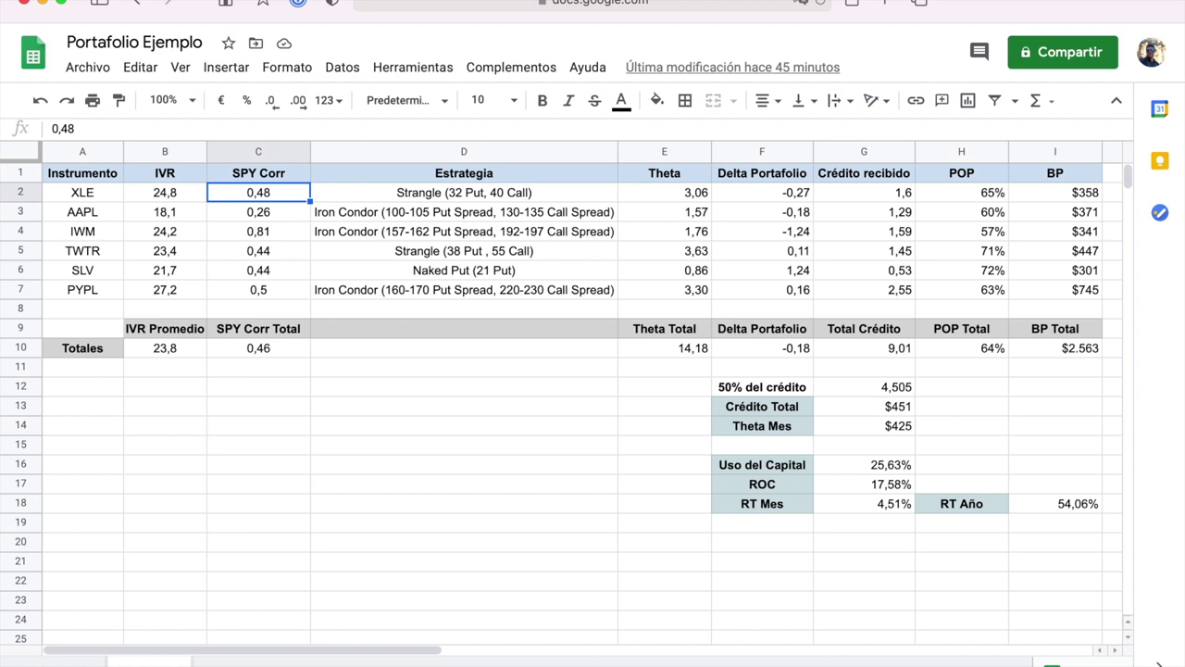
click(464, 192)
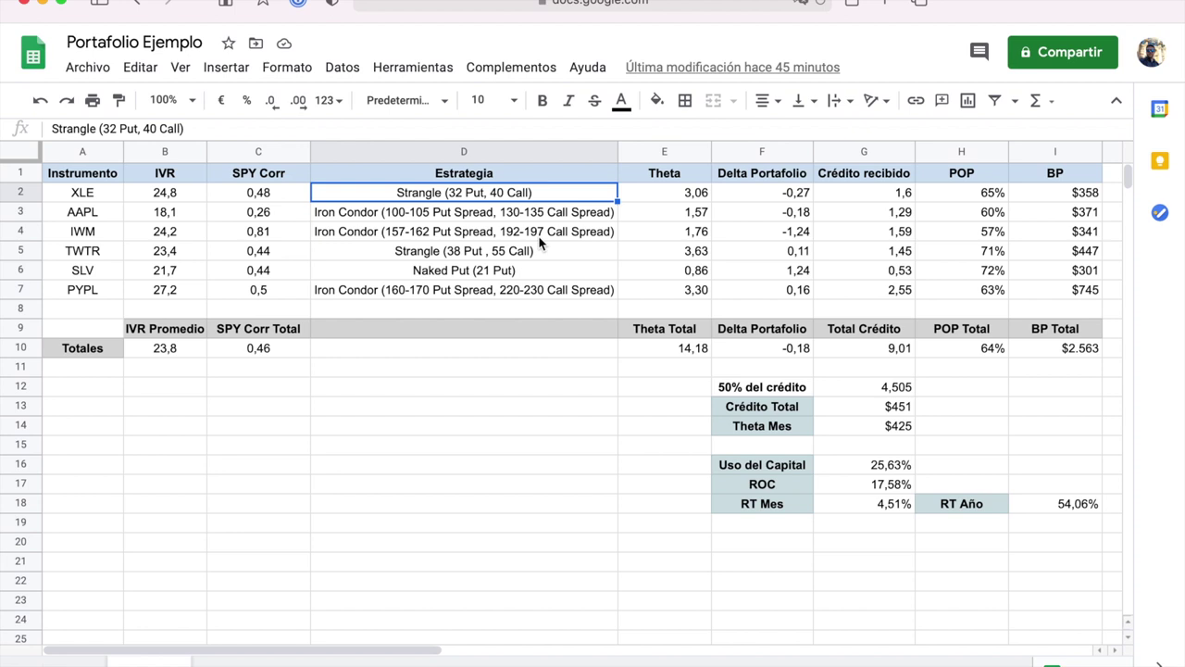
Examine the XLE row's Theta, Delta Portafolio, Crédito recibido, POP and BP cells
key(Right)
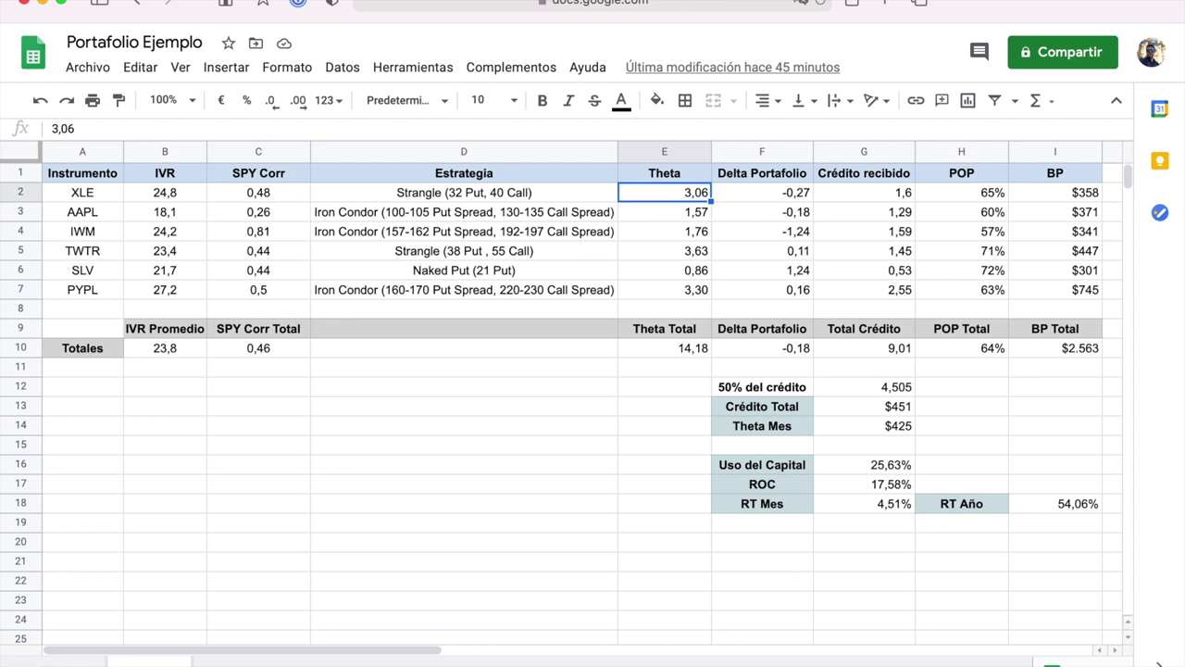
key(Down)
key(Up)
key(Left)
key(Right)
key(Right)
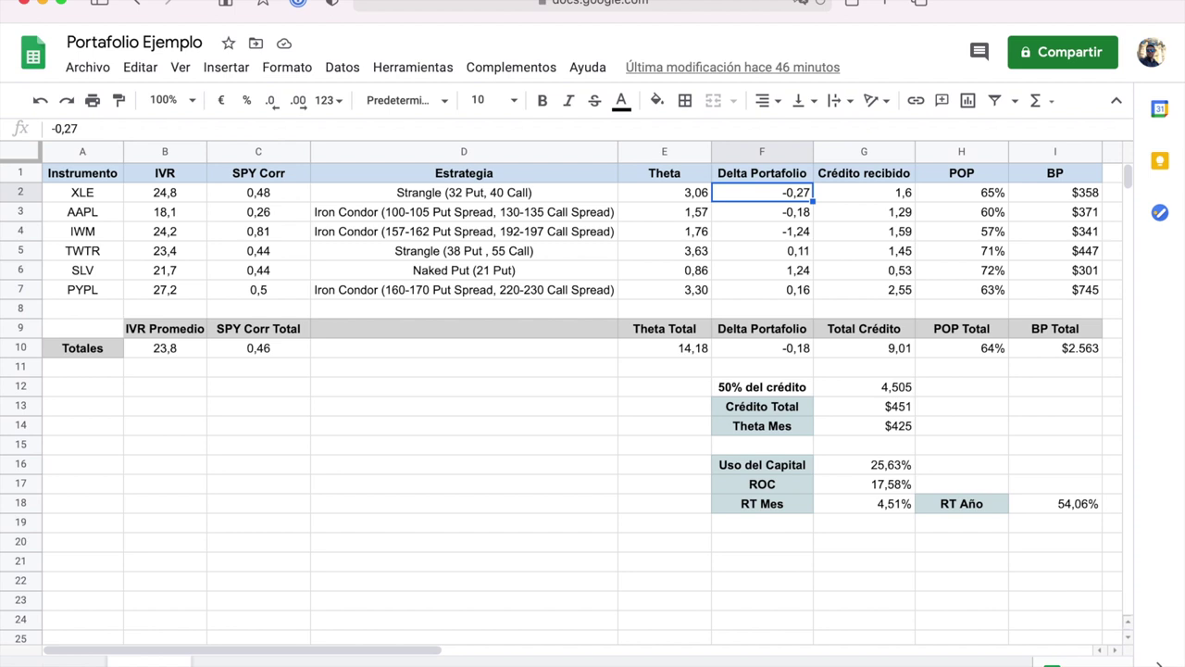
key(Right)
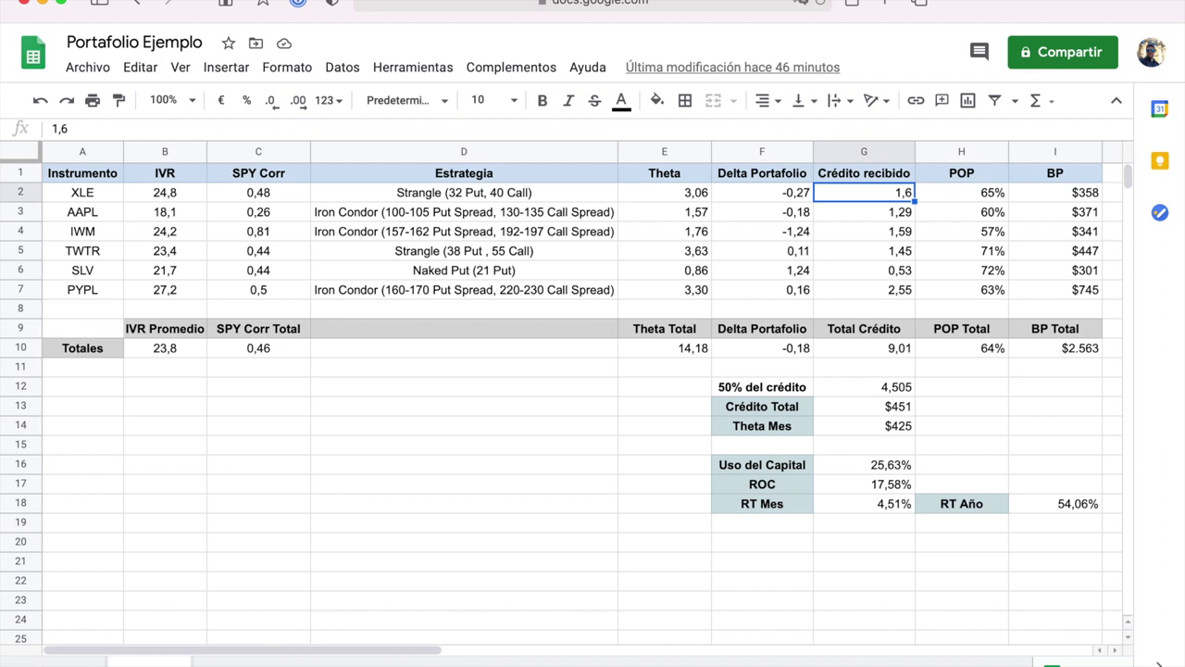
key(Right)
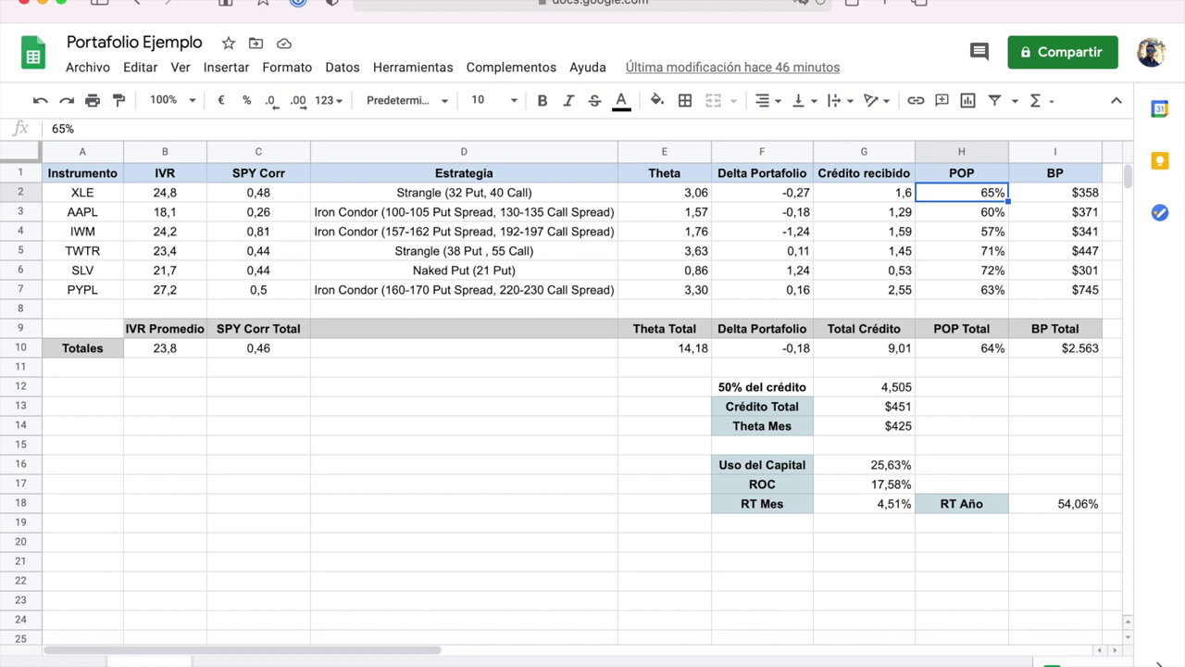
key(Right)
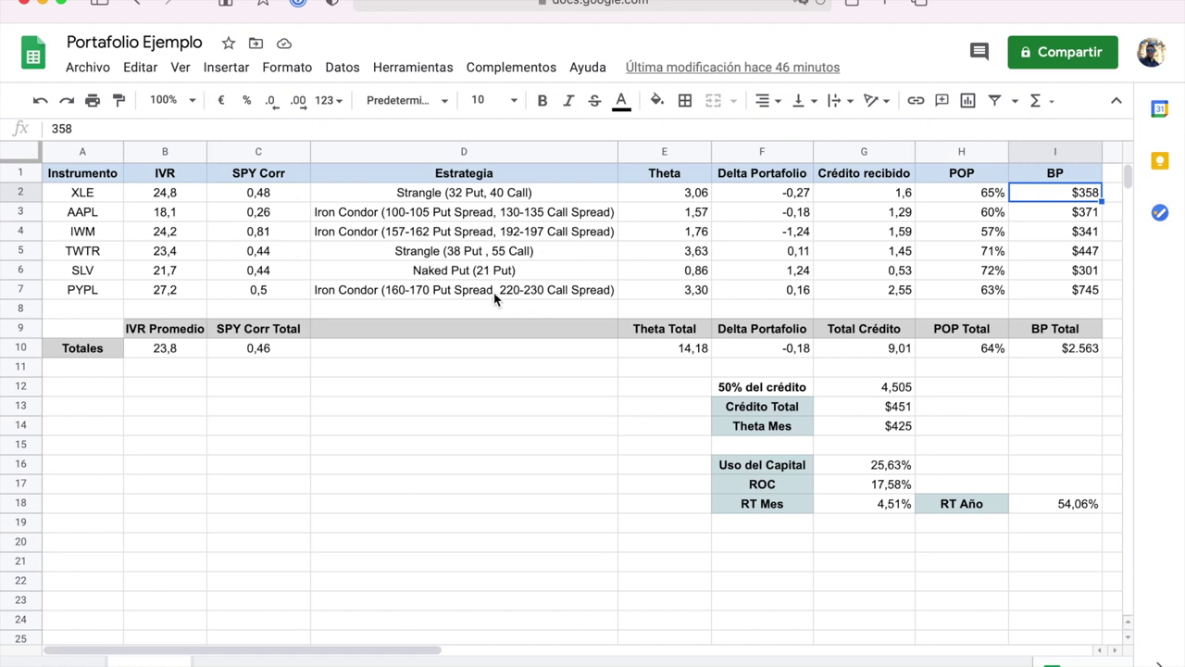
Switch to tastyworks, load the symbol XLE and expand its Jan 15, 2021 option chain
mouse_move(597, 653)
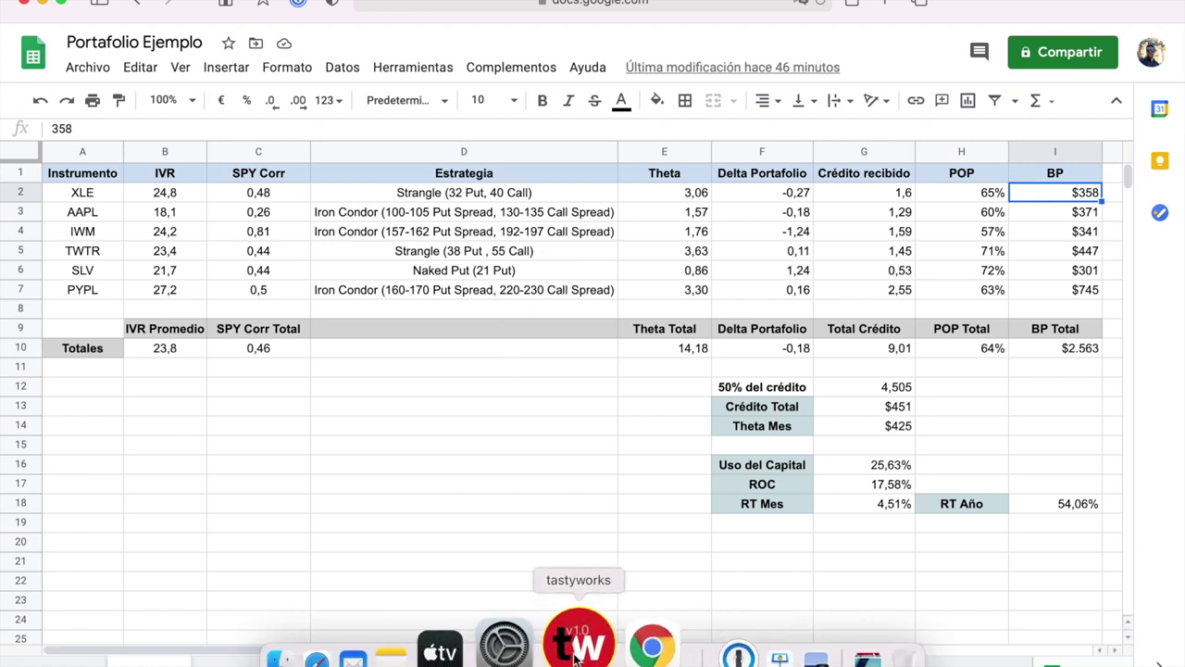
click(560, 648)
click(276, 31)
text(XLE)
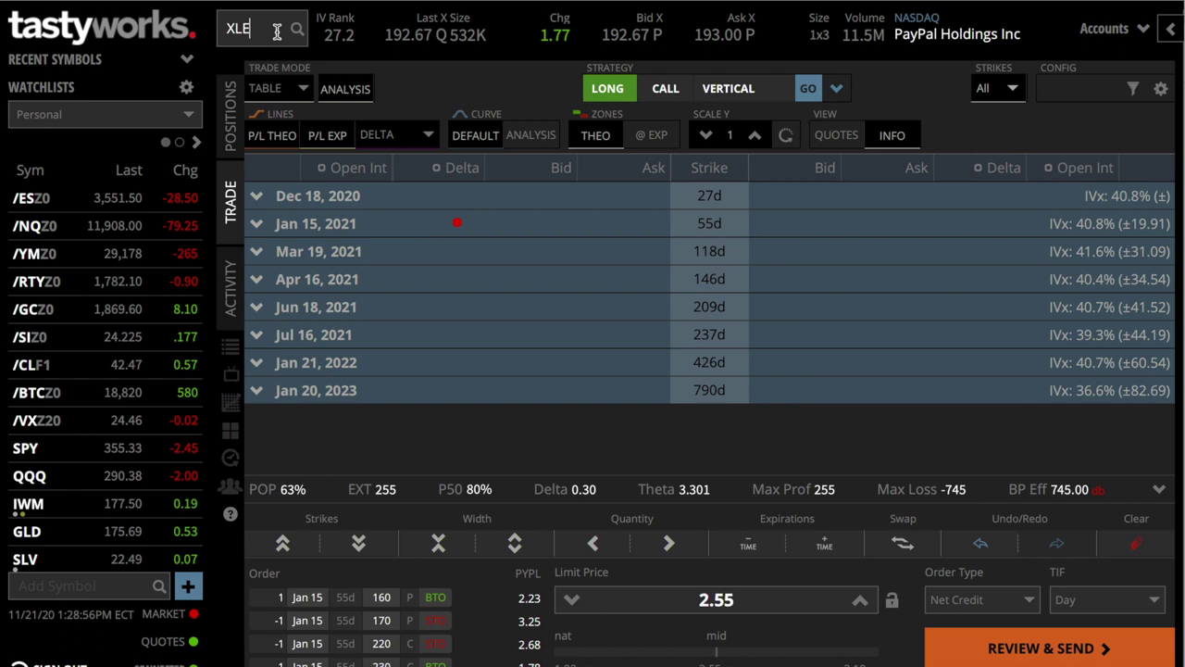
key(Return)
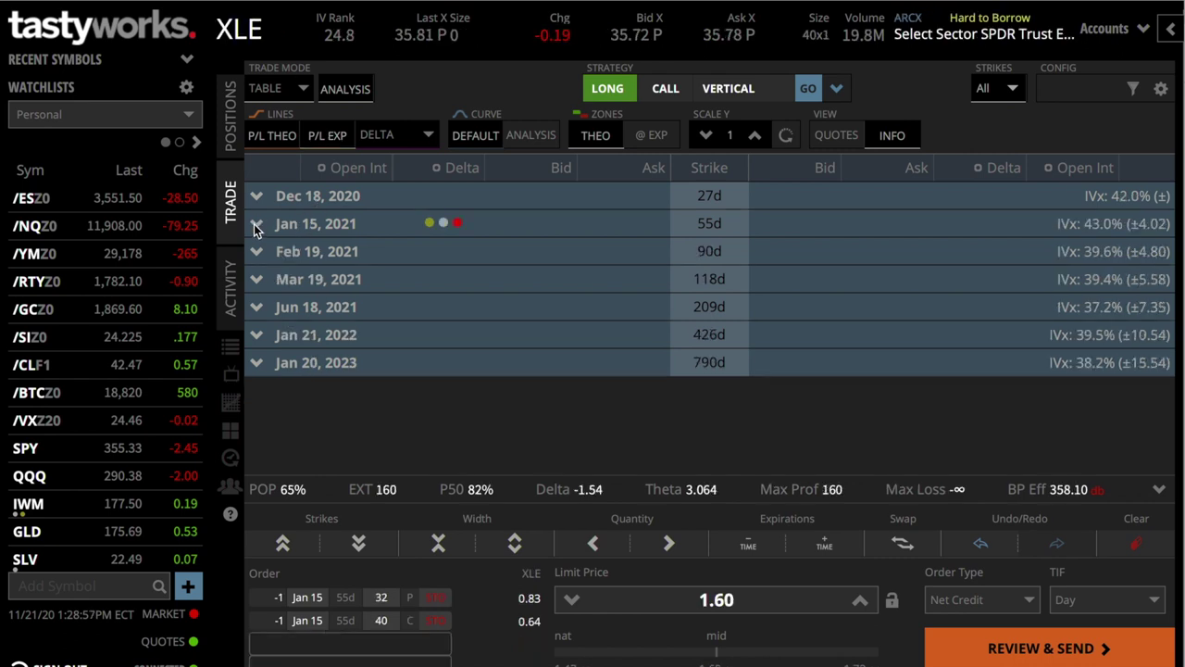
click(294, 223)
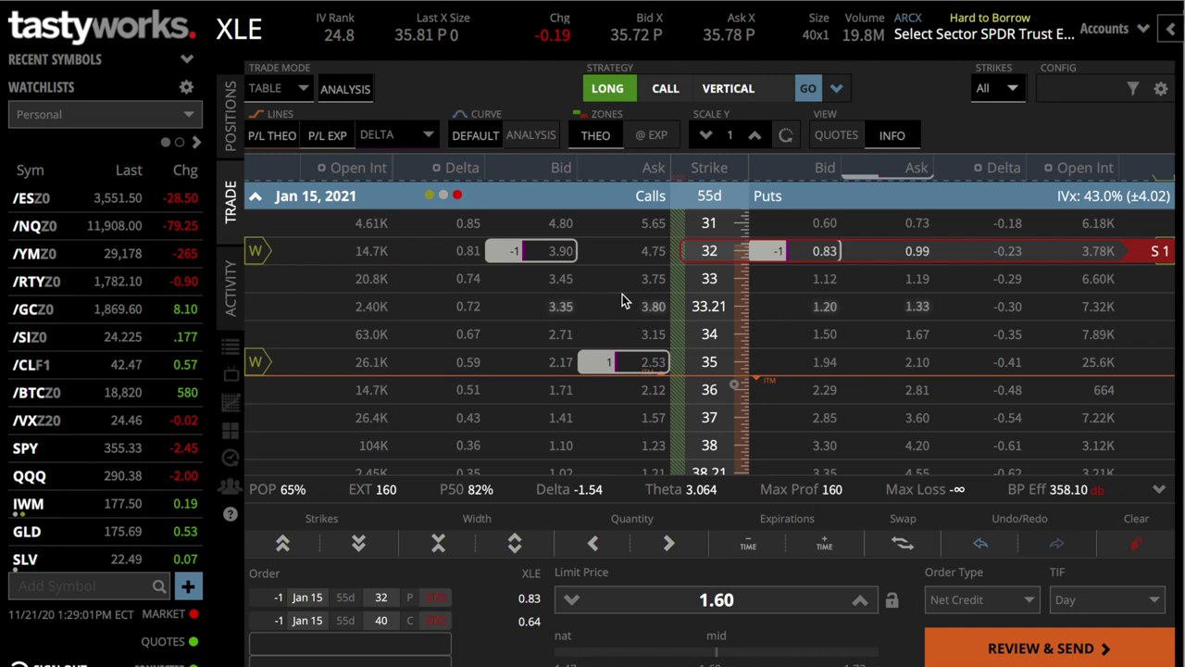
Examine the 32 put and 40 call strikes of the XLE strangle and the order's limit price
scroll(792, 364, up, 1)
scroll(792, 370, up, 2)
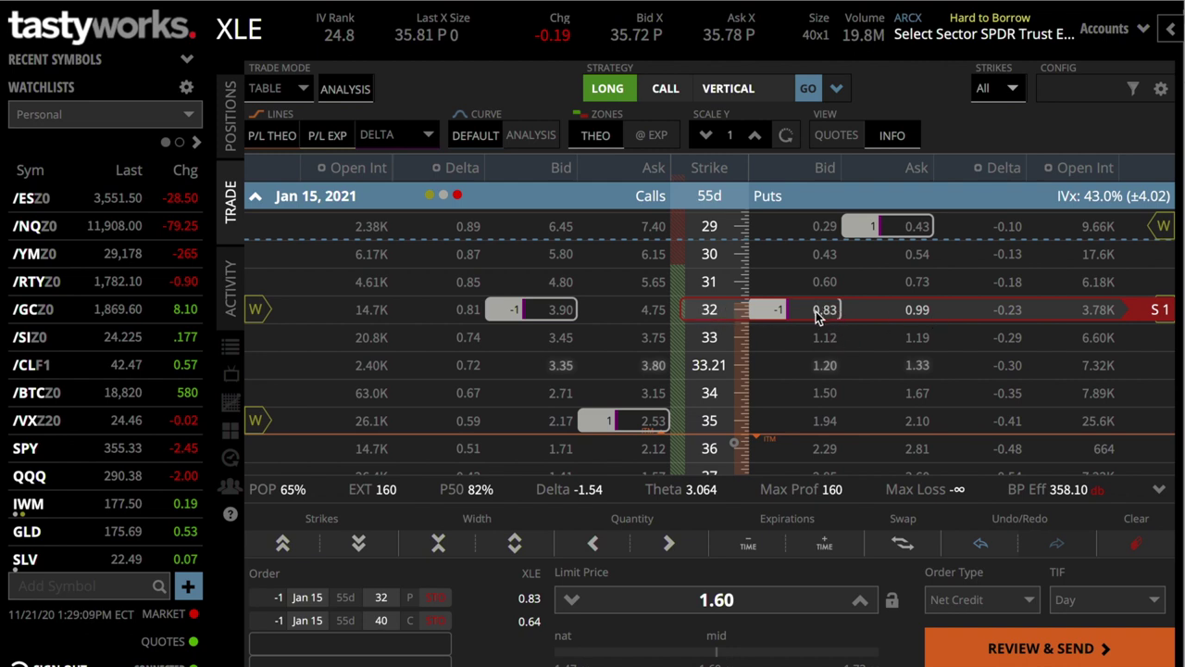
scroll(820, 345, down, 5)
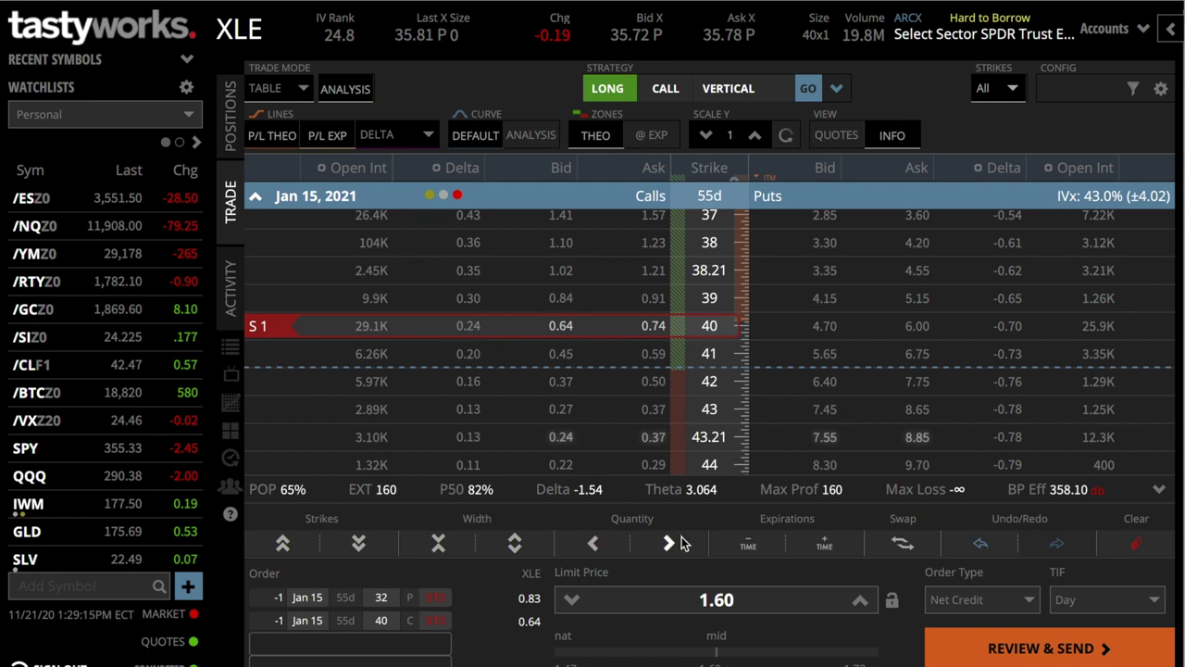
drag(750, 599, 680, 599)
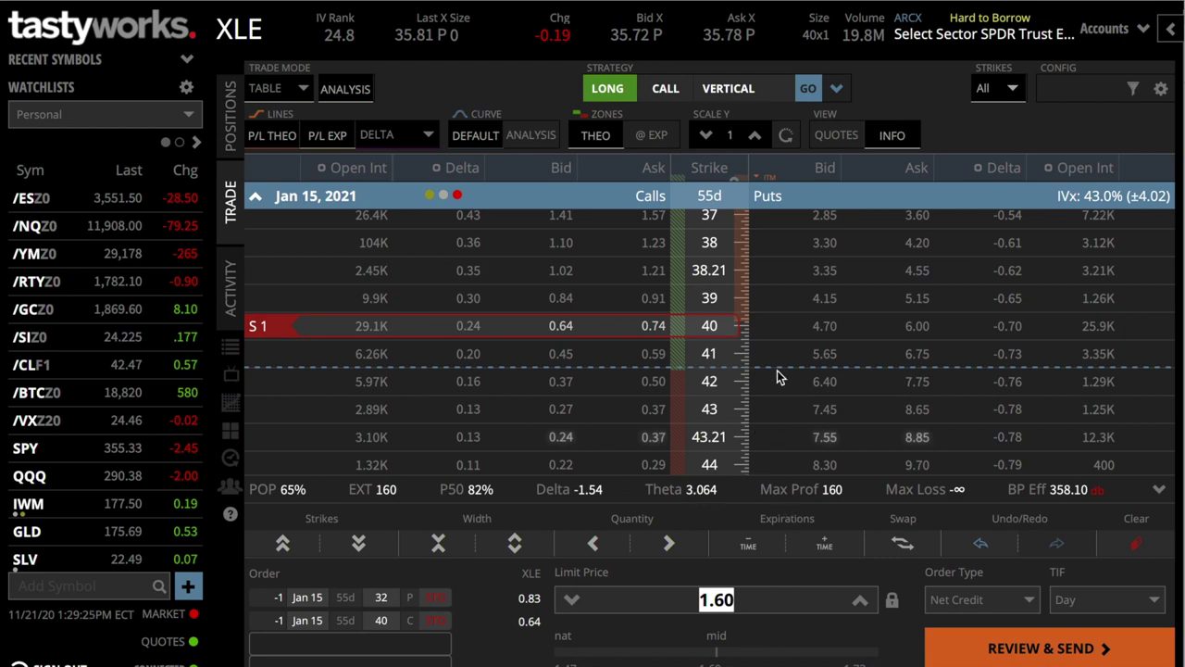
scroll(777, 375, up, 5)
scroll(777, 375, down, 2)
Switch back to the Portafolio Ejemplo spreadsheet and check the XLE position's BP against the AAPL one
key(ctrl+Up)
click(498, 195)
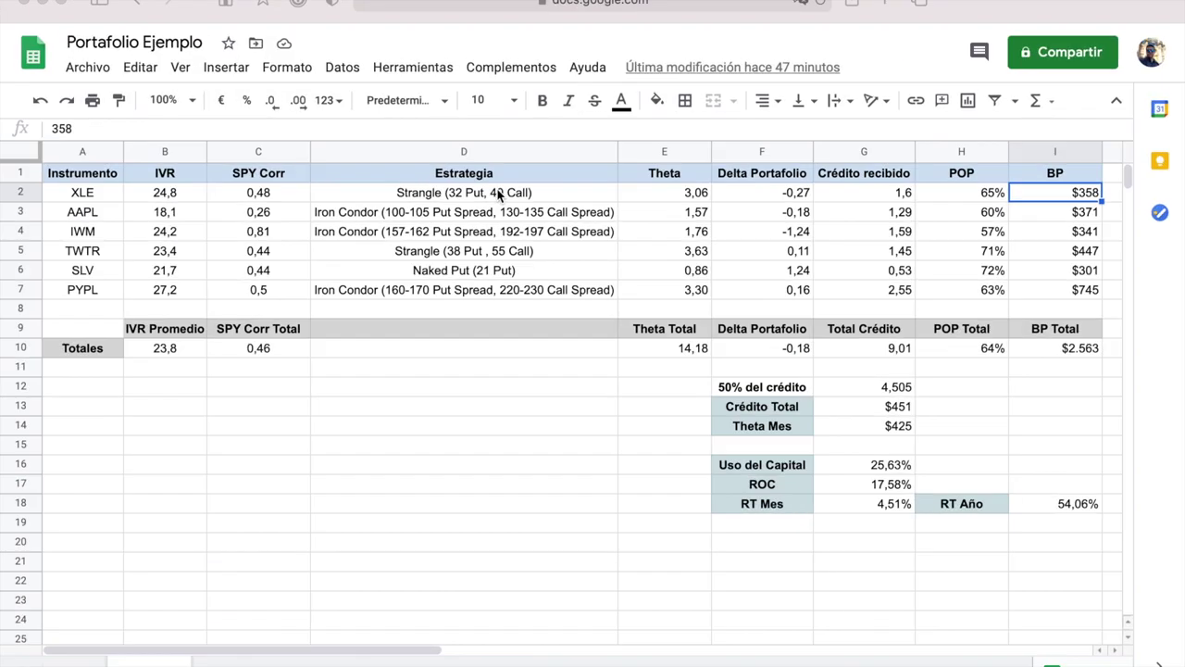
click(1070, 213)
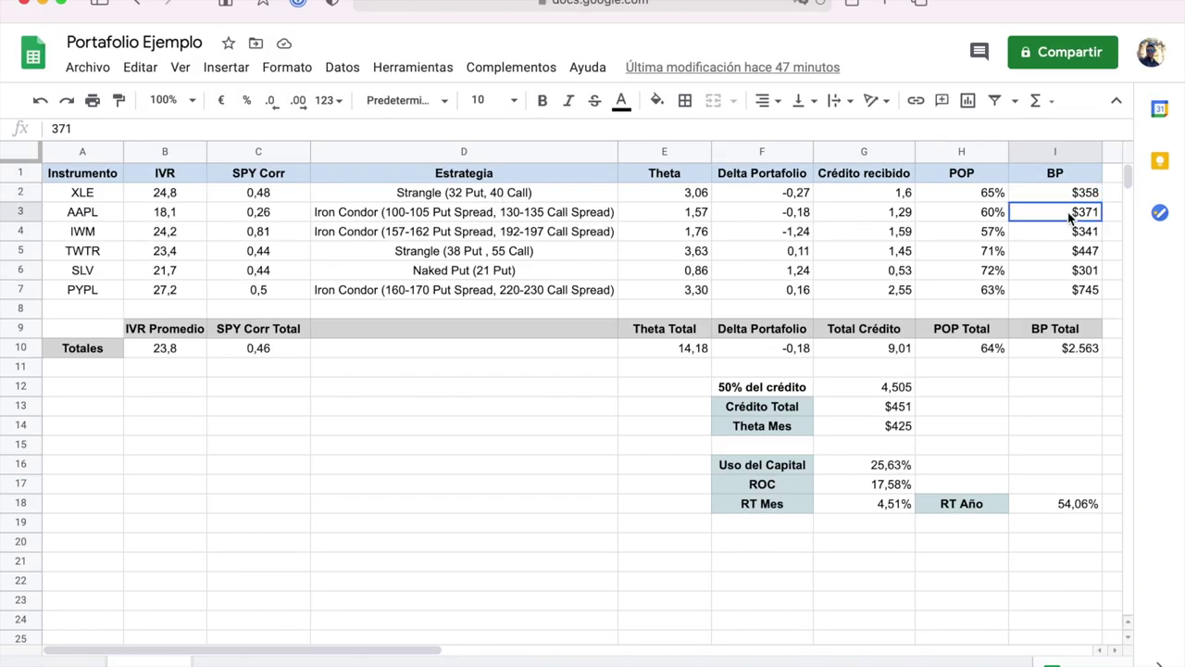
click(1077, 196)
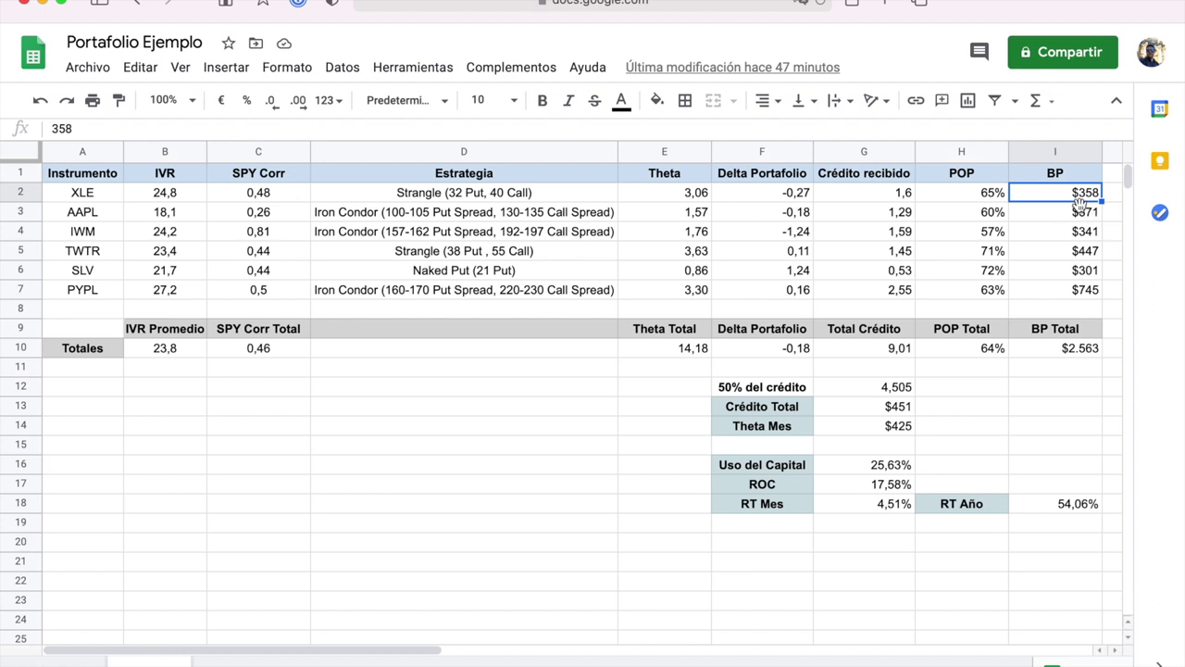
Examine the AAPL row cell by cell, from the instrument and IVR through the strategy to POP and BP
click(83, 216)
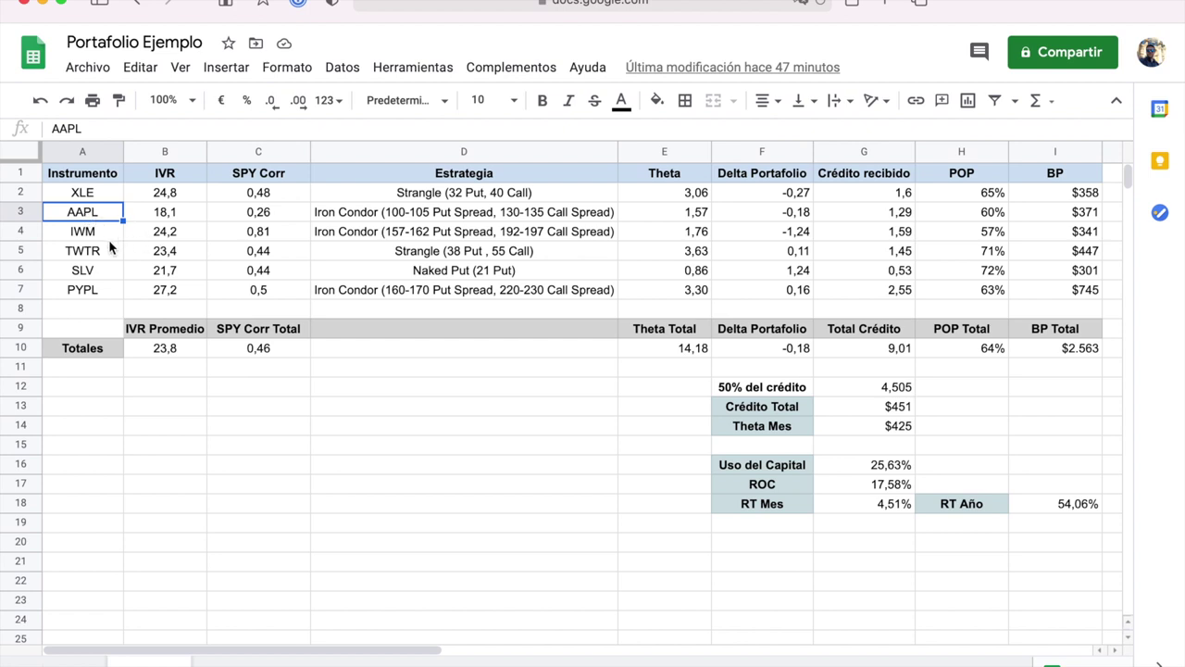
click(172, 217)
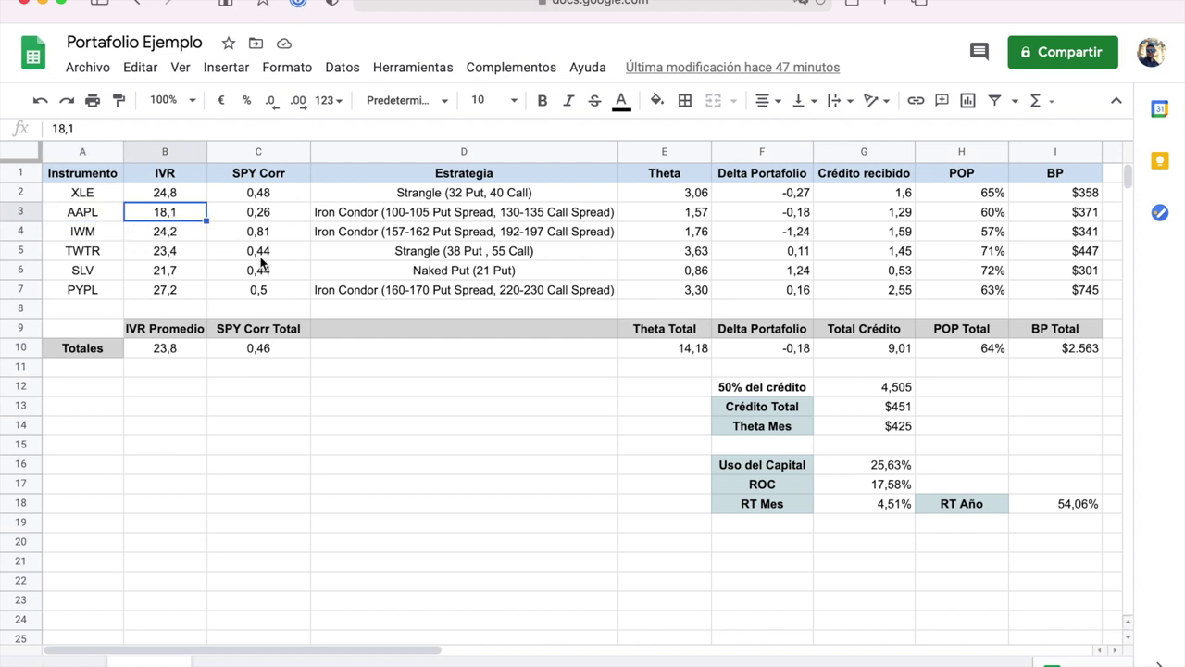
key(Right)
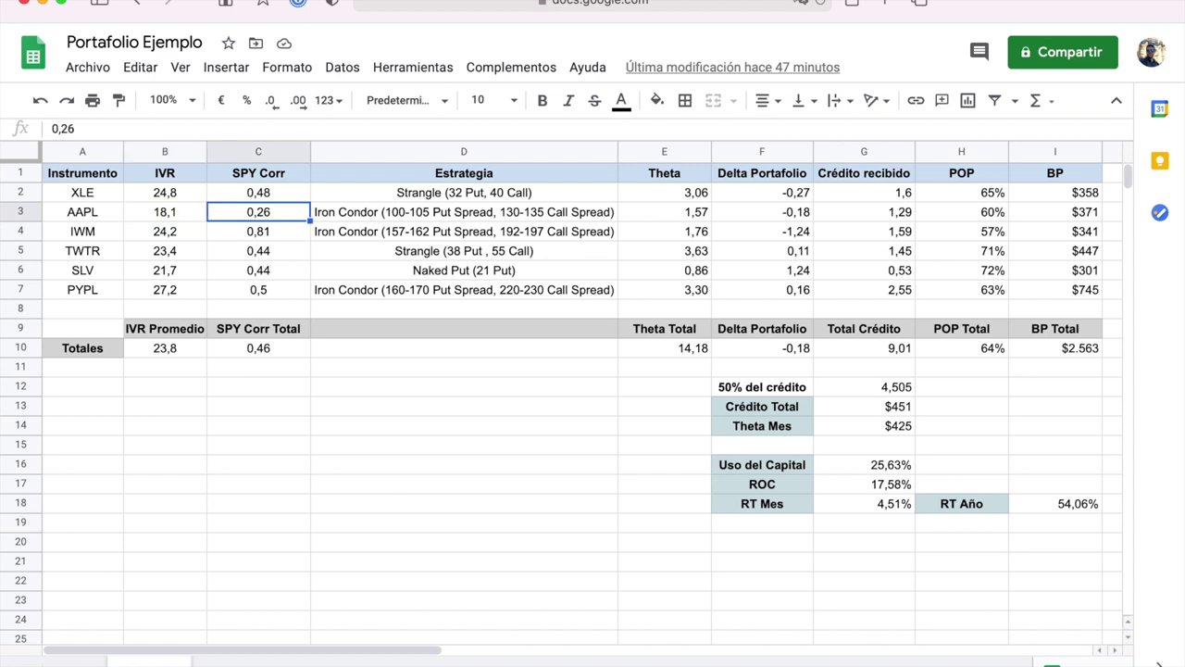
key(Right)
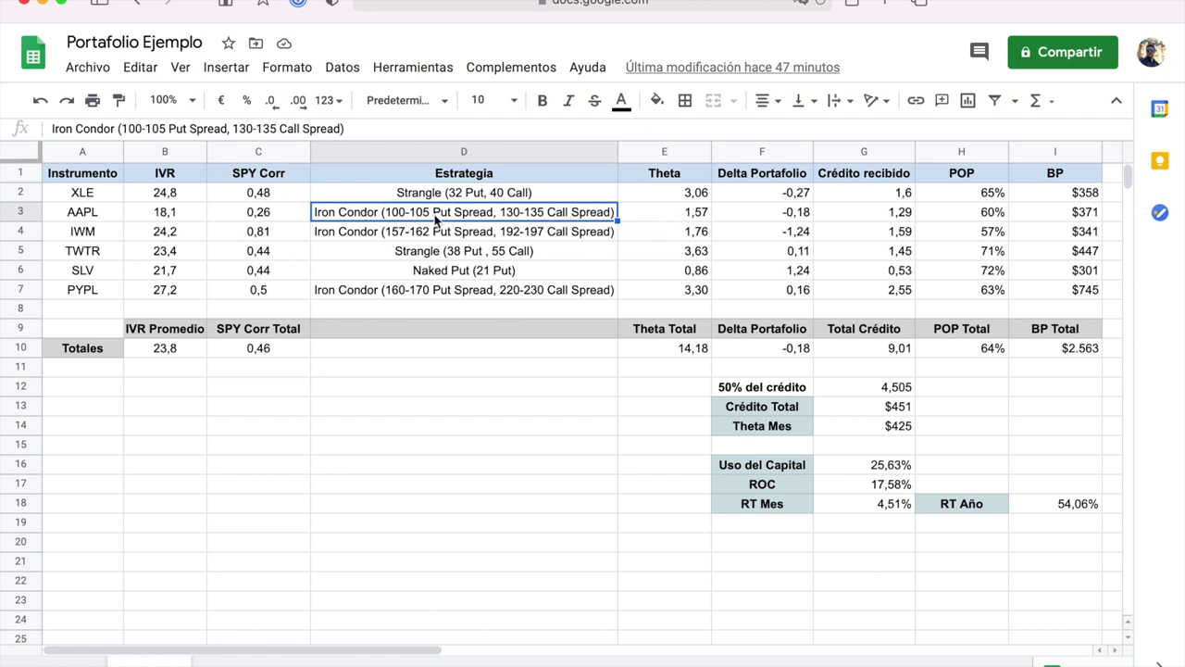
click(699, 220)
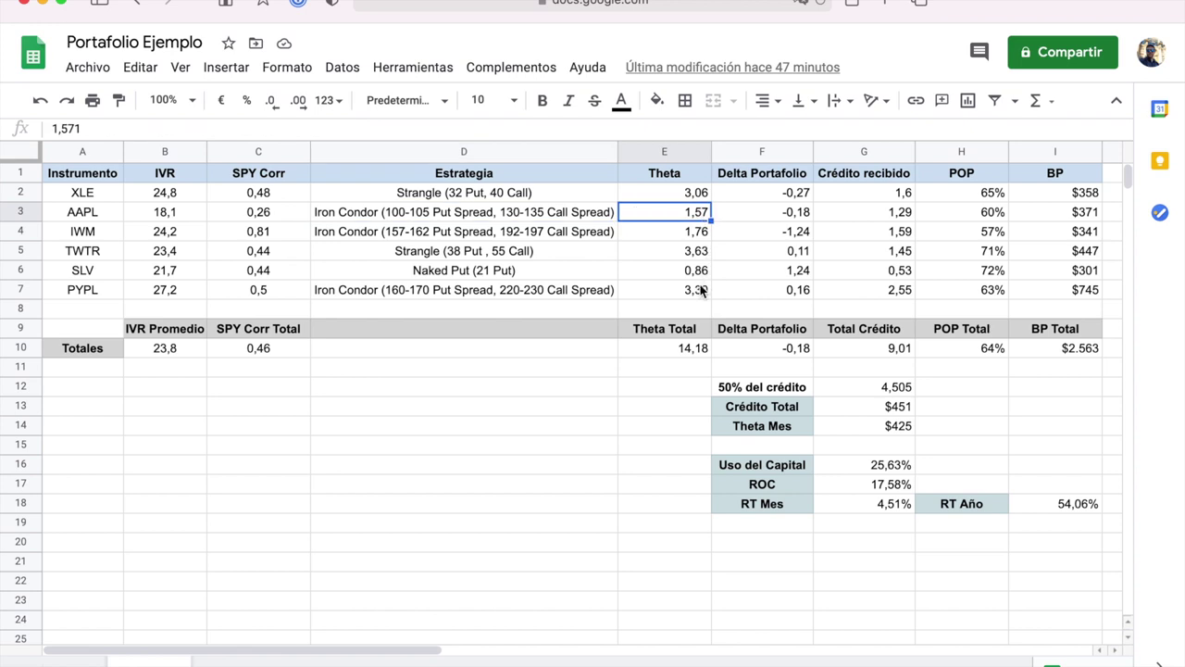
click(782, 215)
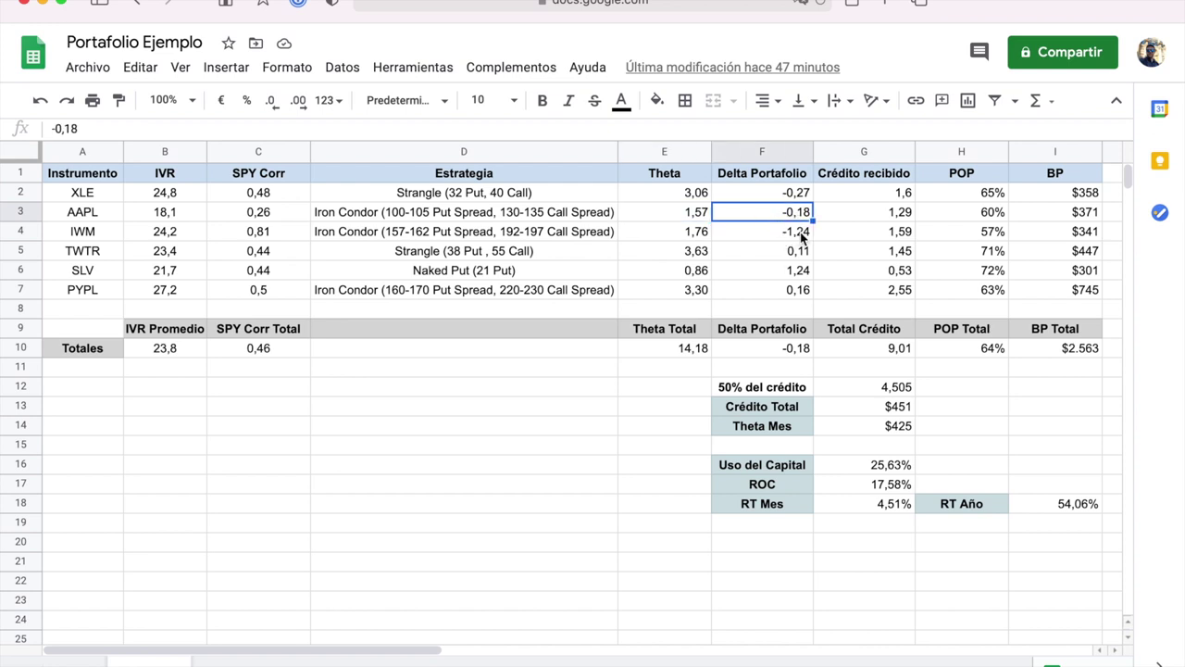
click(895, 219)
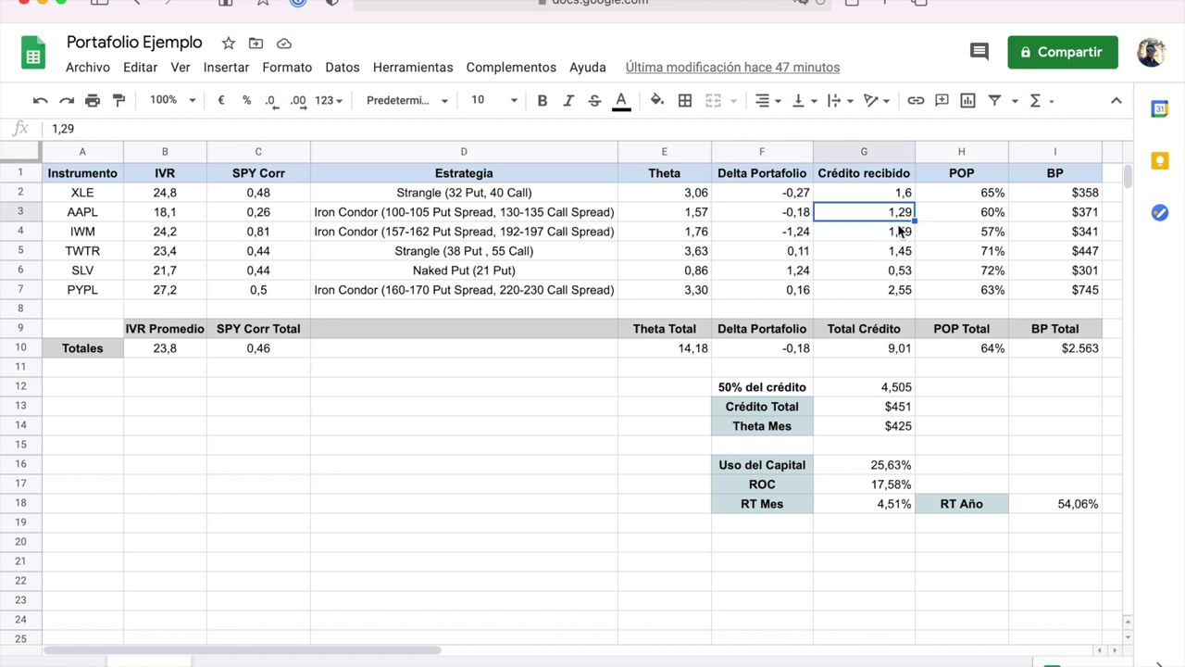
click(987, 216)
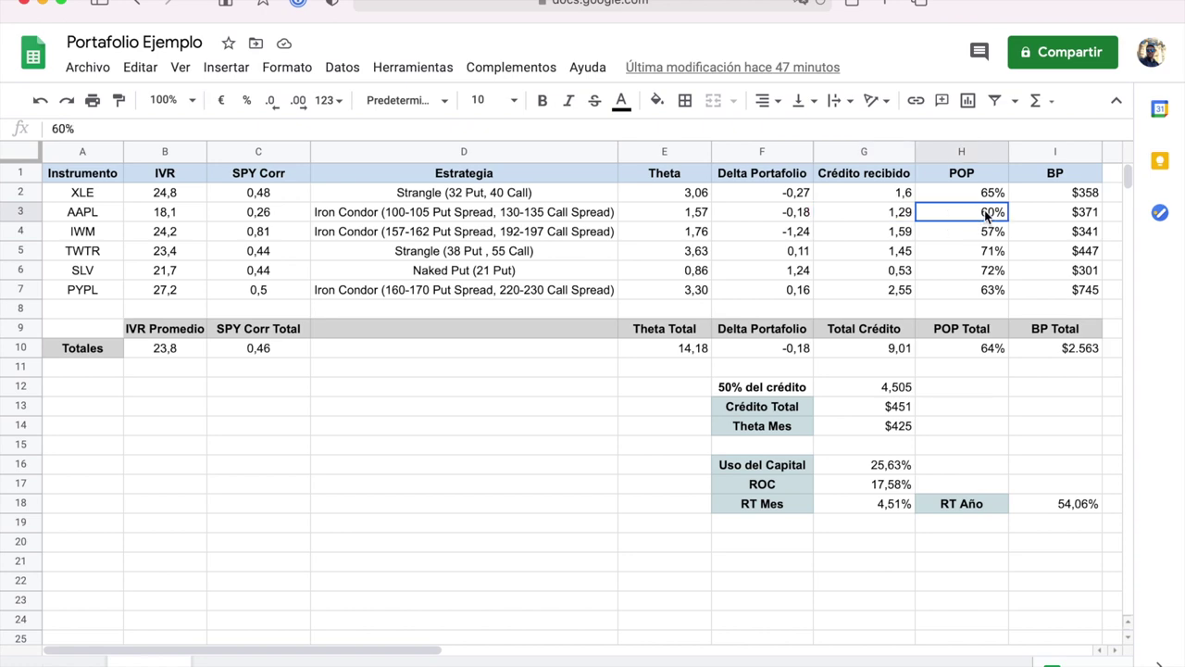
click(1089, 219)
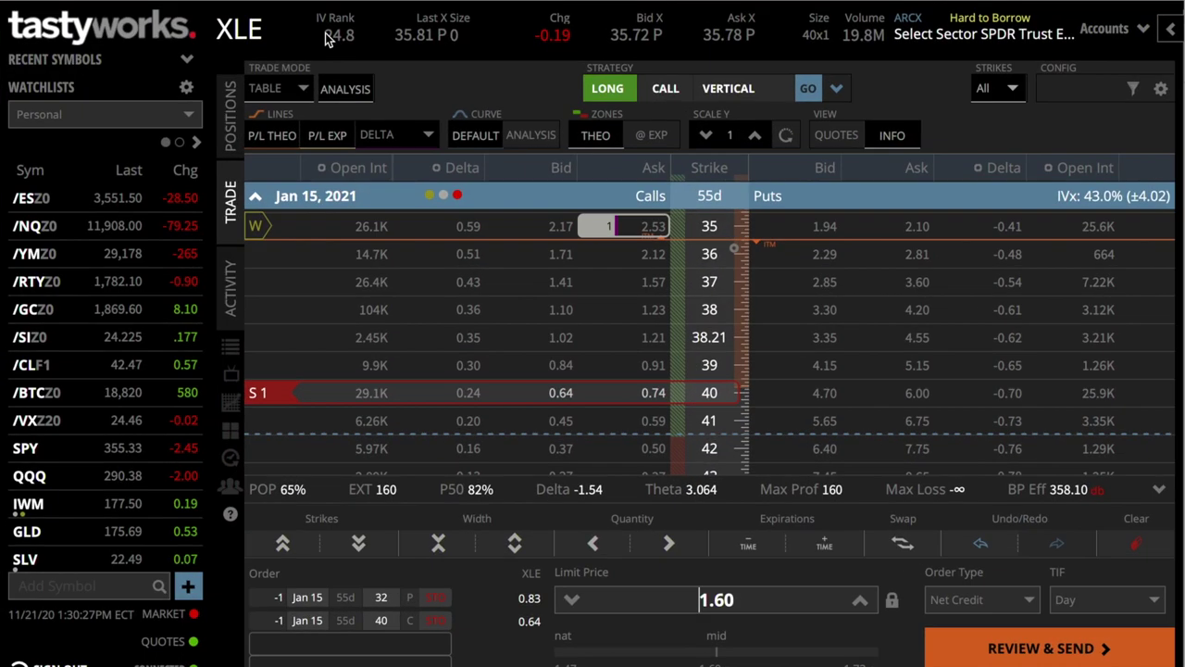
Switch to tastyworks, load the symbol AAPL and show the iron condor's put strikes in its Jan 15, 2021 option chain
click(772, 168)
text(AAPL)
key(Return)
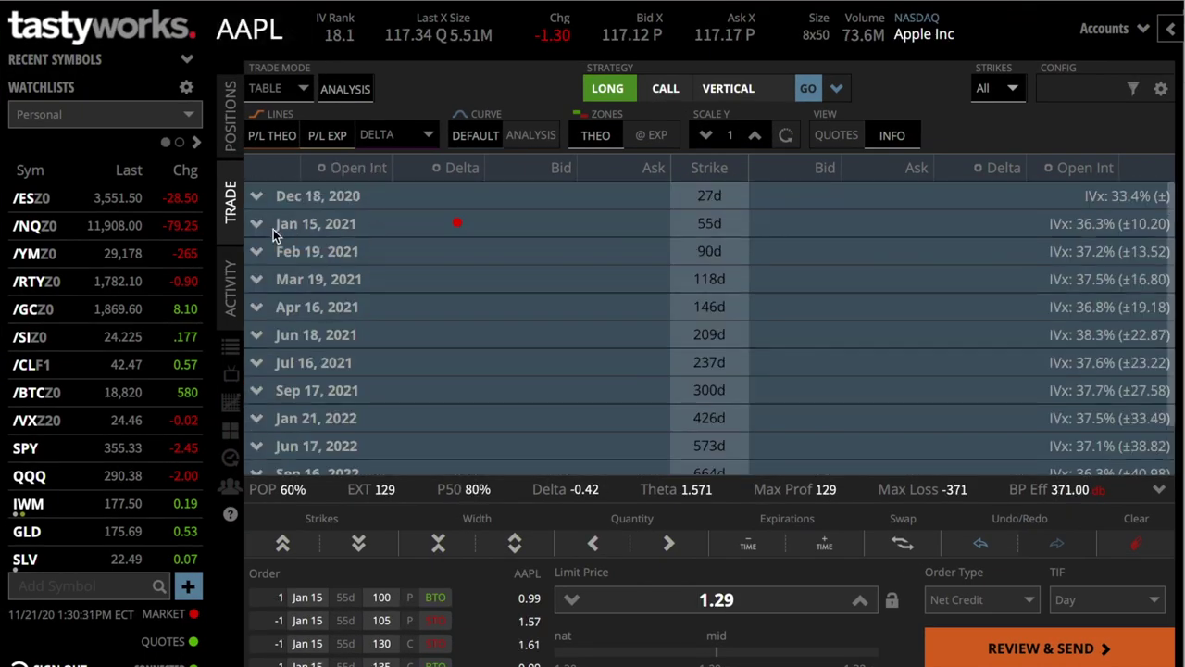
click(259, 224)
scroll(643, 256, up, 3)
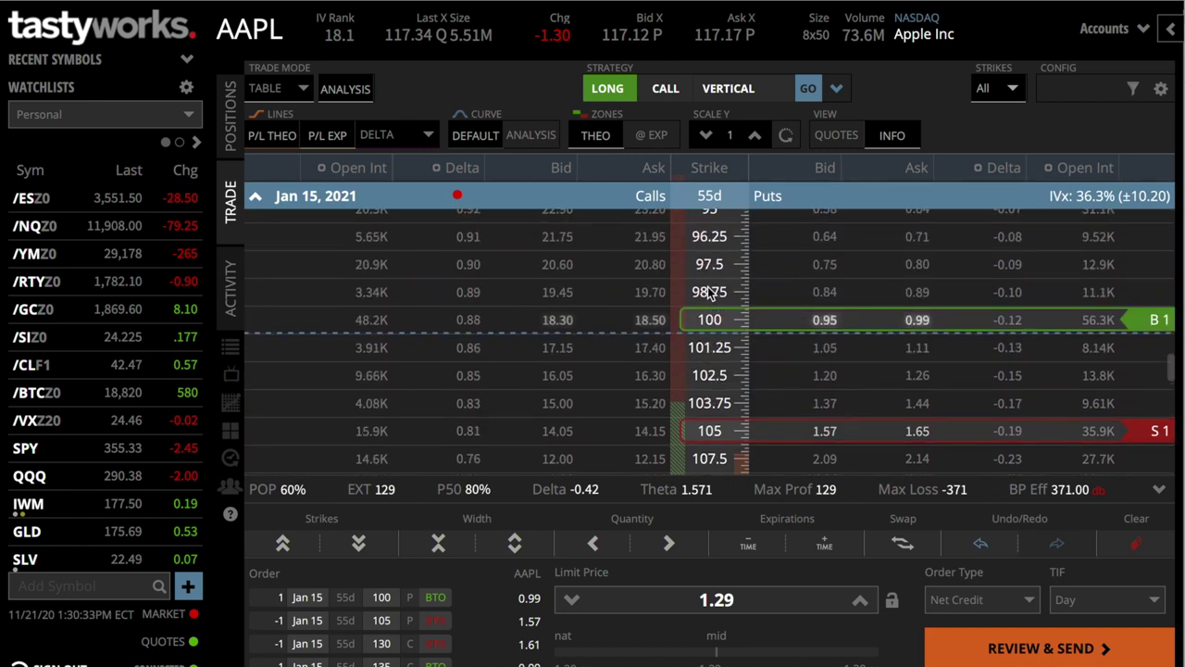
Examine the 100-105 put spread and the 130-135 call spread of the AAPL iron condor in the option chain
scroll(710, 293, down, 1)
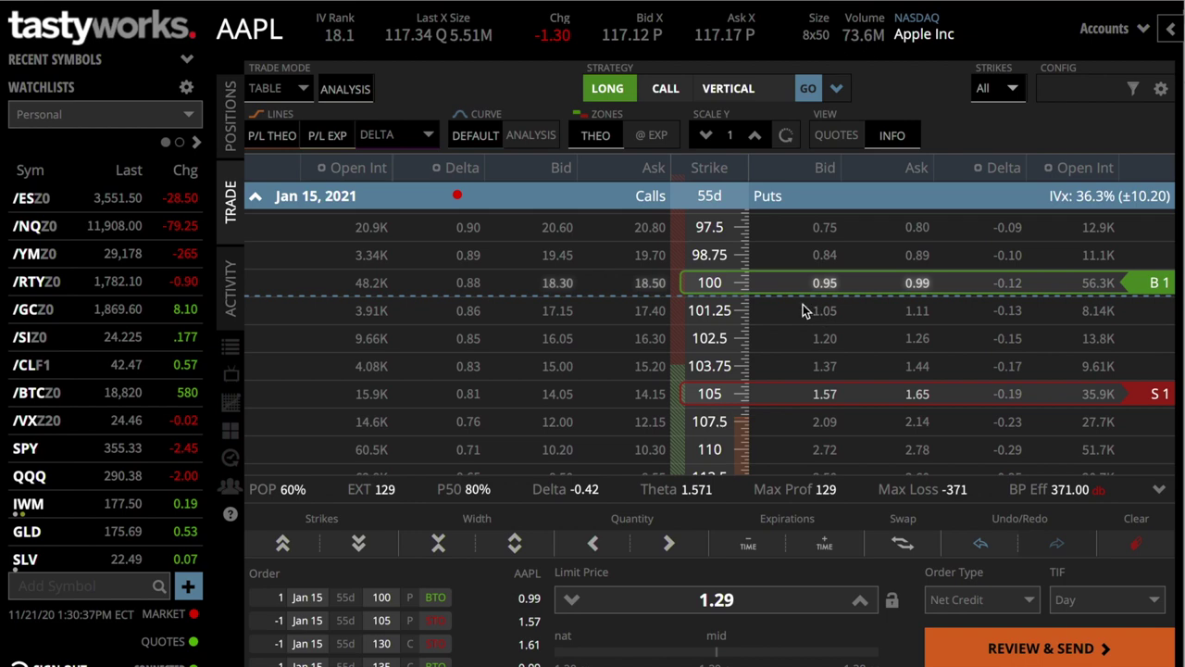
scroll(803, 306, down, 10)
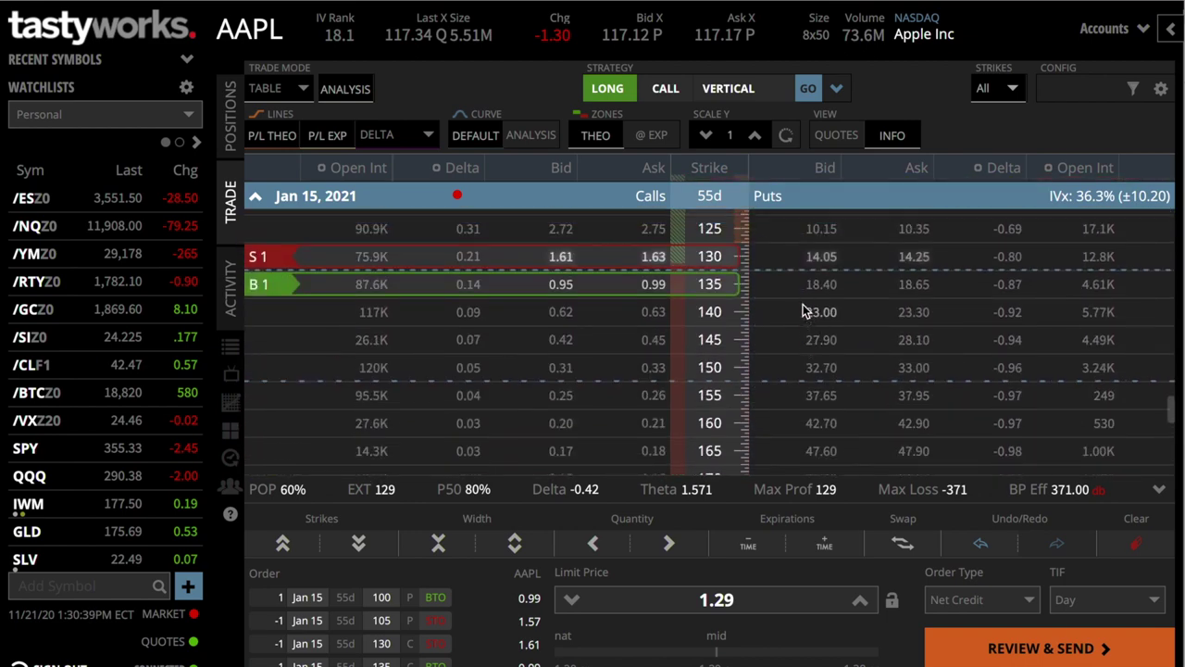
scroll(803, 305, up, 2)
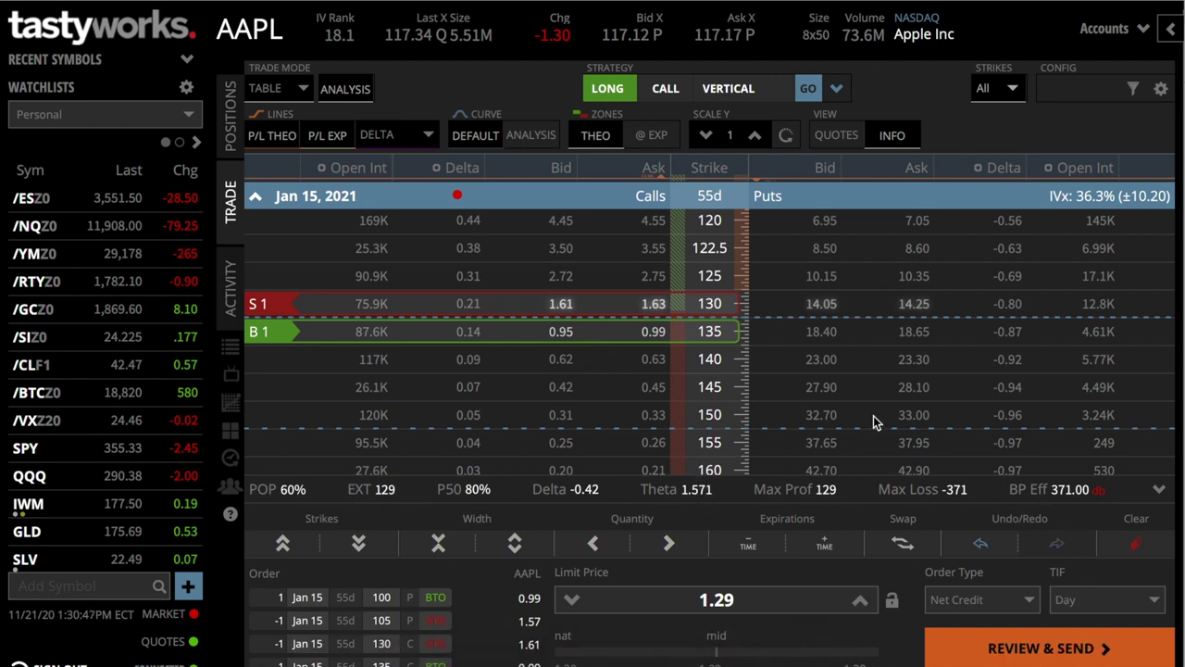
scroll(910, 273, up, 3)
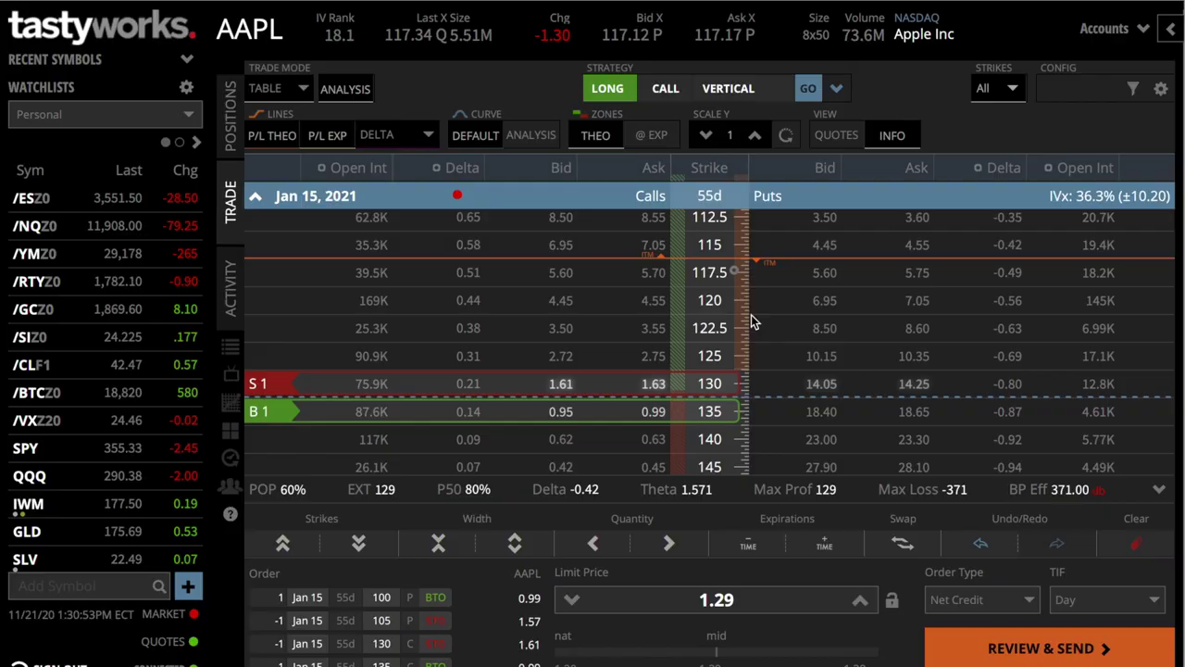
Switch back to the Portafolio Ejemplo spreadsheet and go to the IWM instrument
key(ctrl+Up)
click(453, 184)
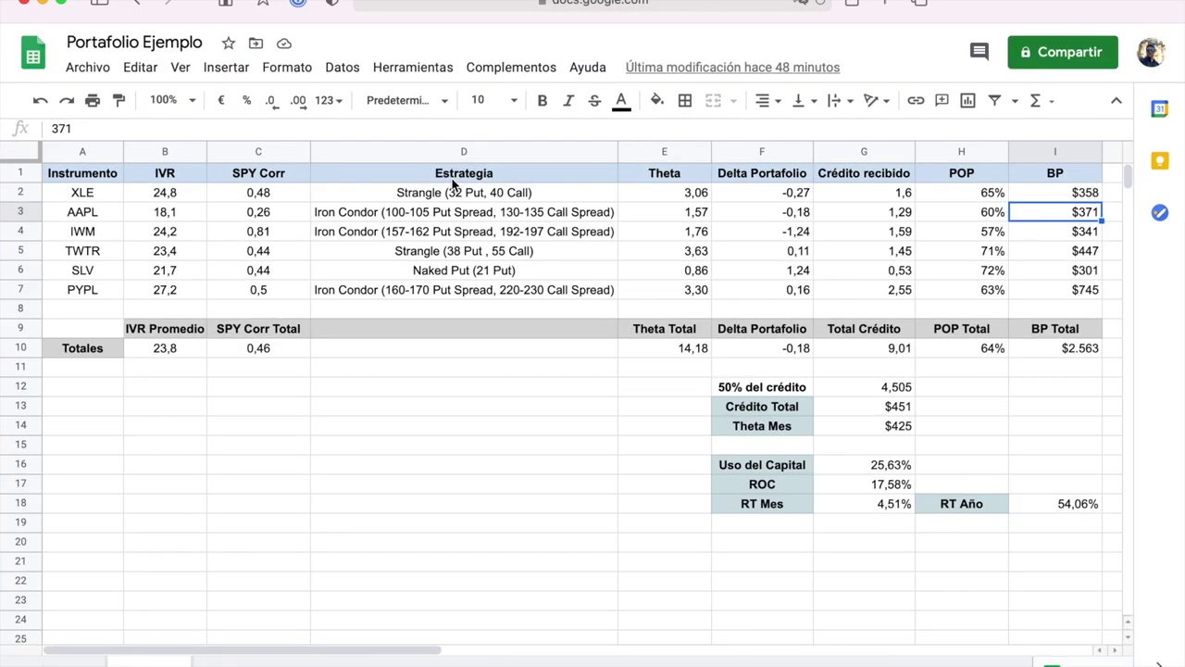
click(91, 235)
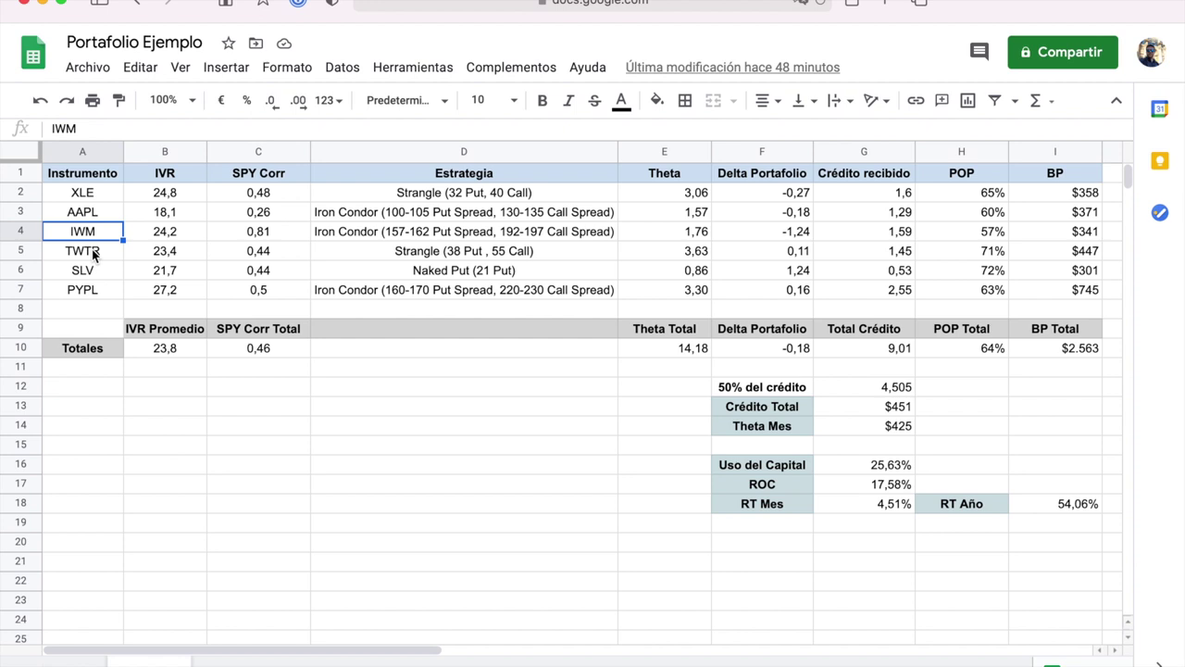
click(90, 251)
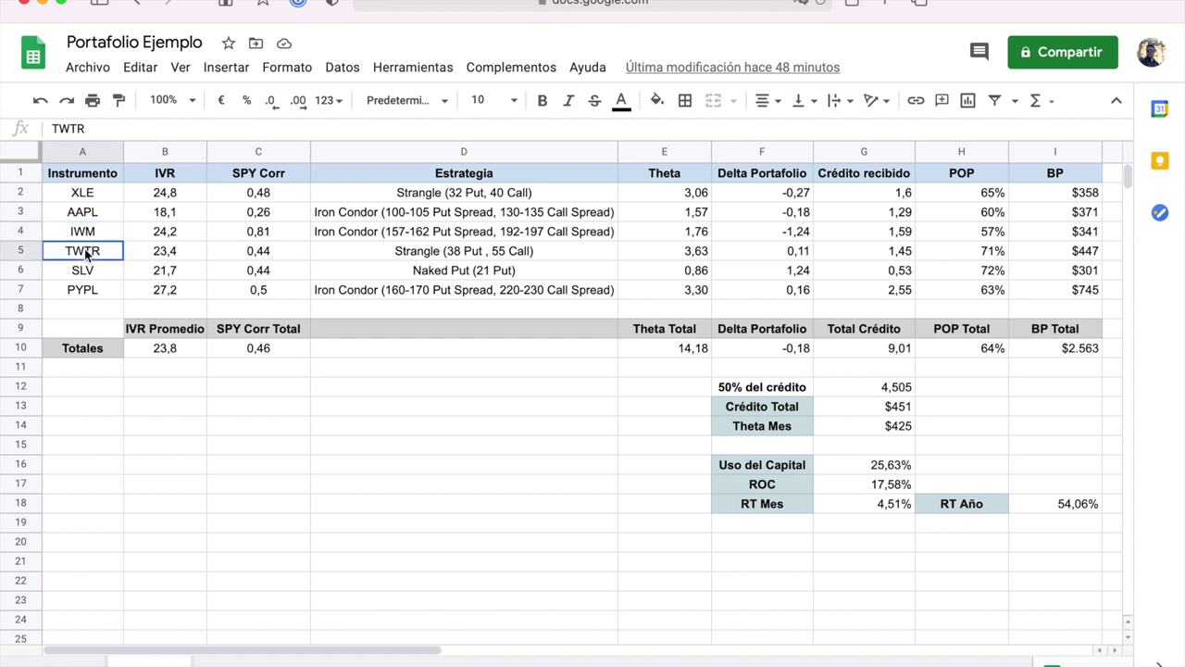
click(84, 238)
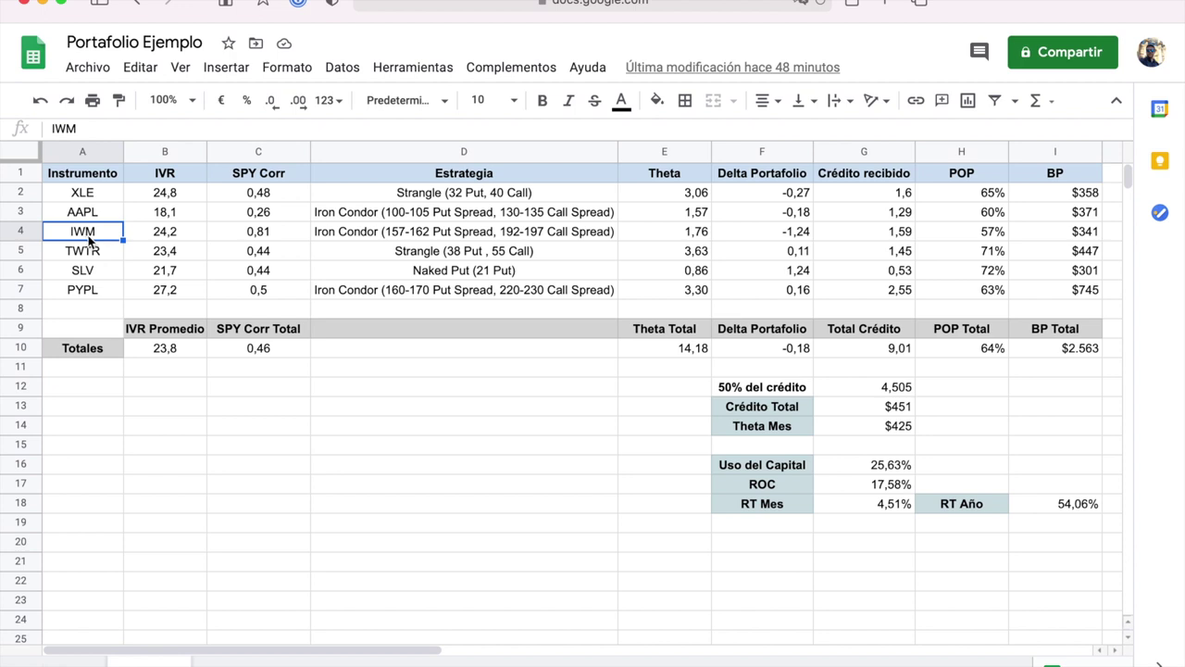
Examine the IWM row cell by cell, from IVR and SPY correlation through the strategy and Theta to POP and BP
click(162, 237)
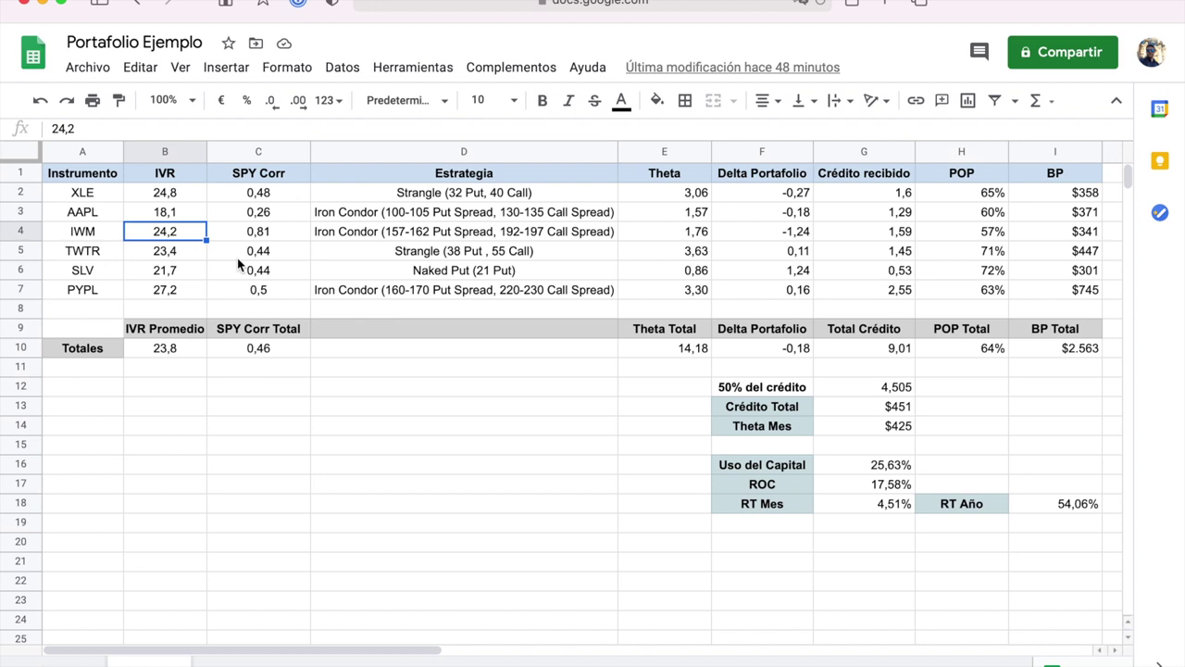
key(Right)
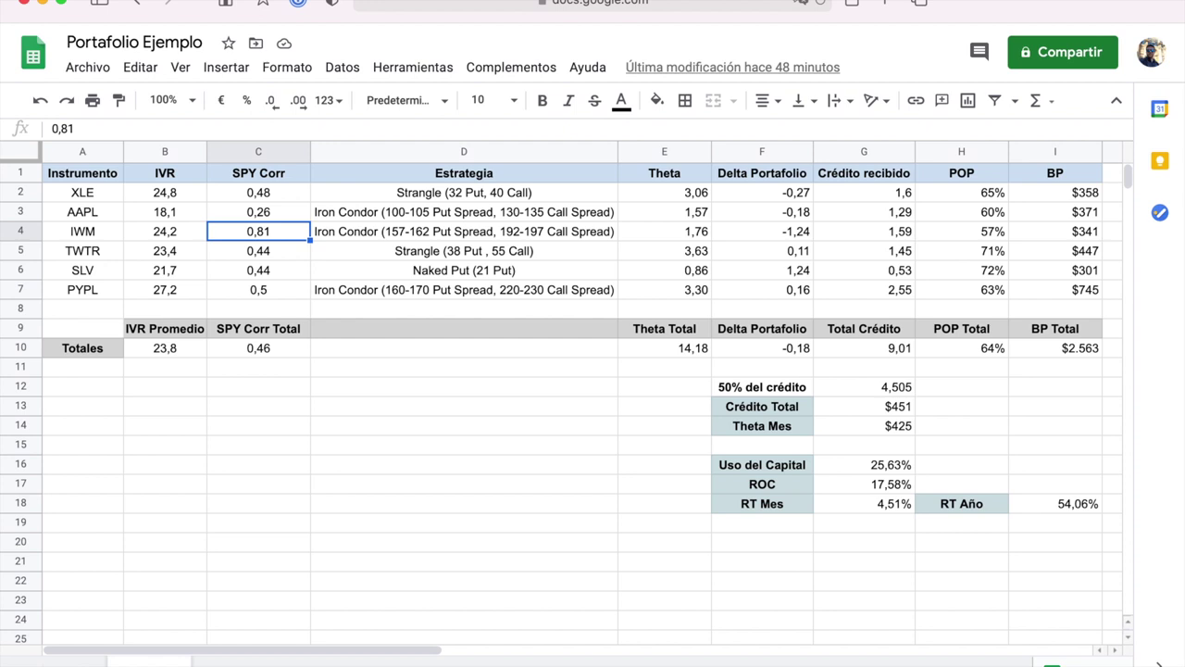
key(Right)
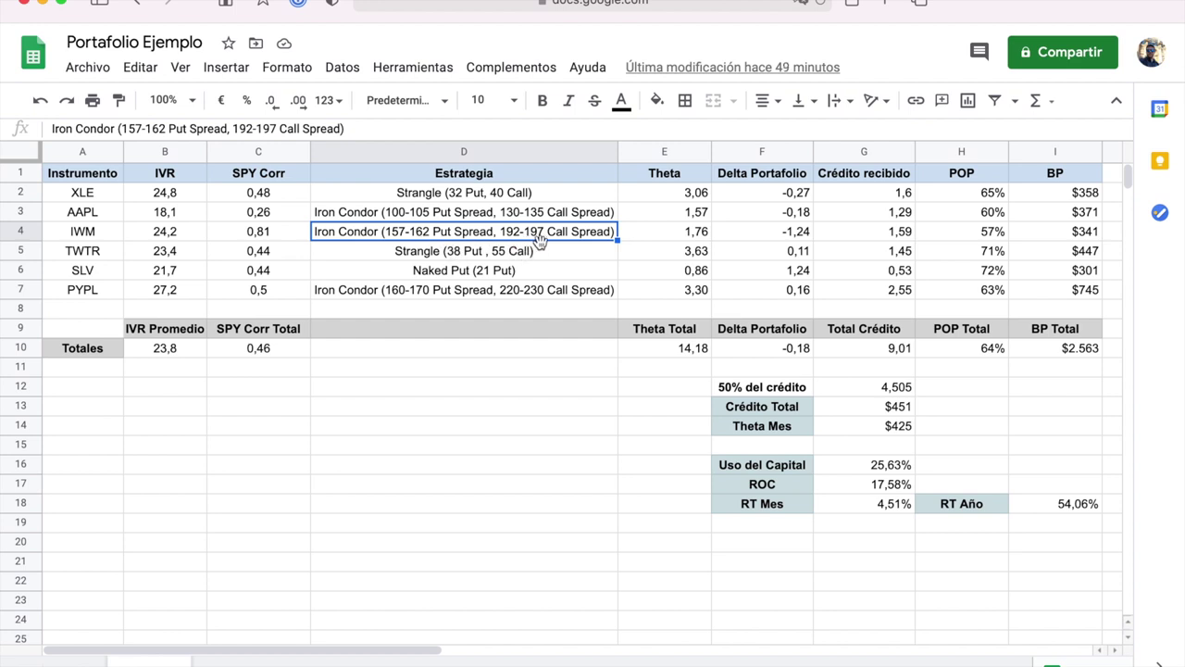
click(687, 237)
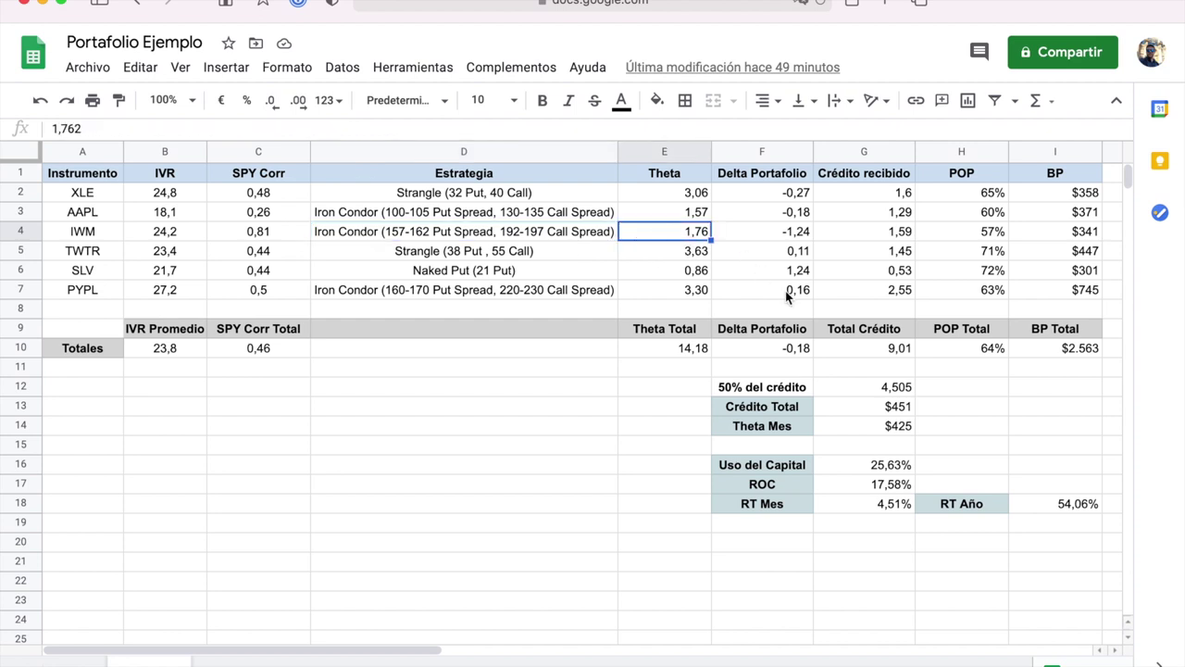
key(Right)
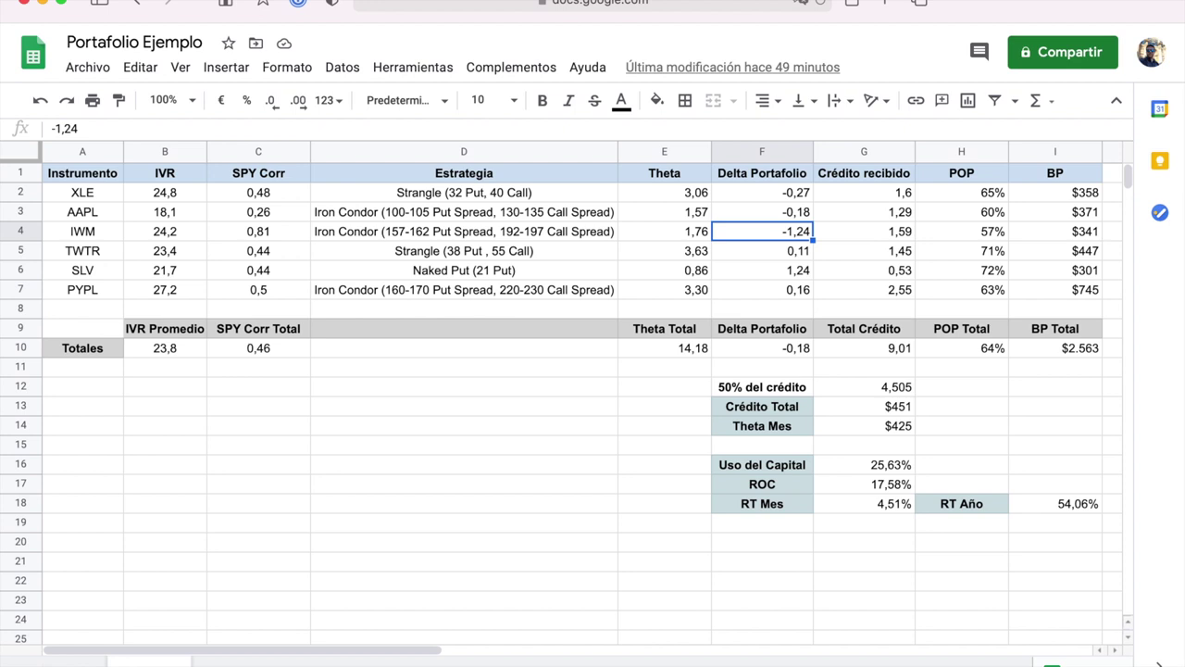
key(Right)
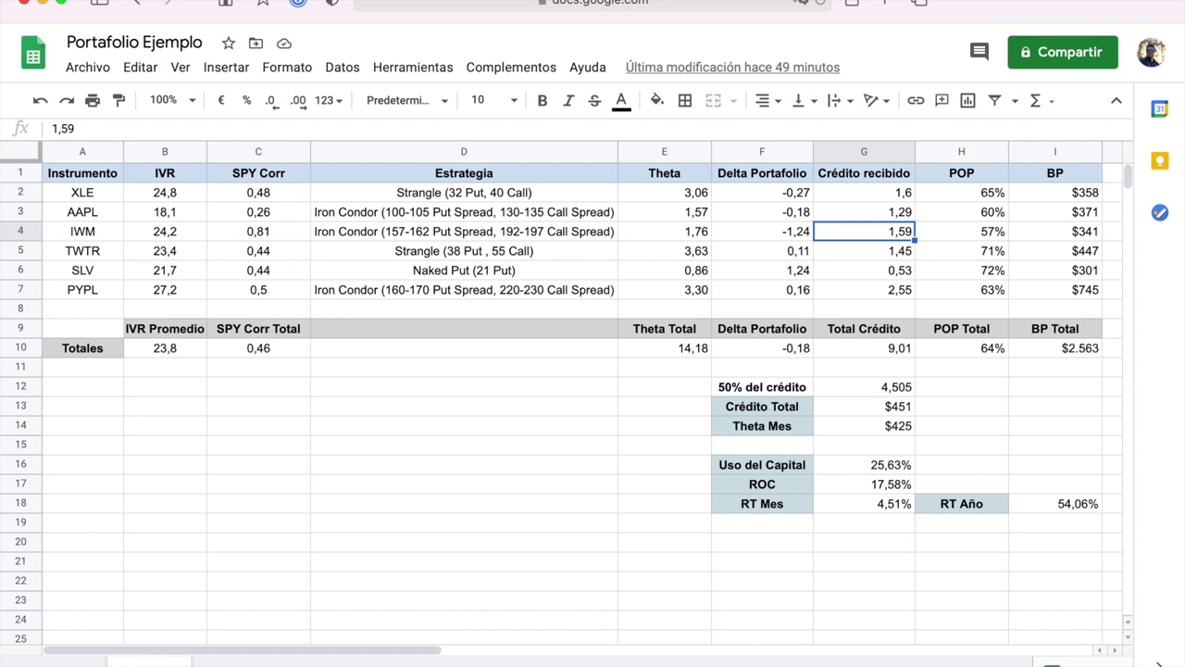
key(Right)
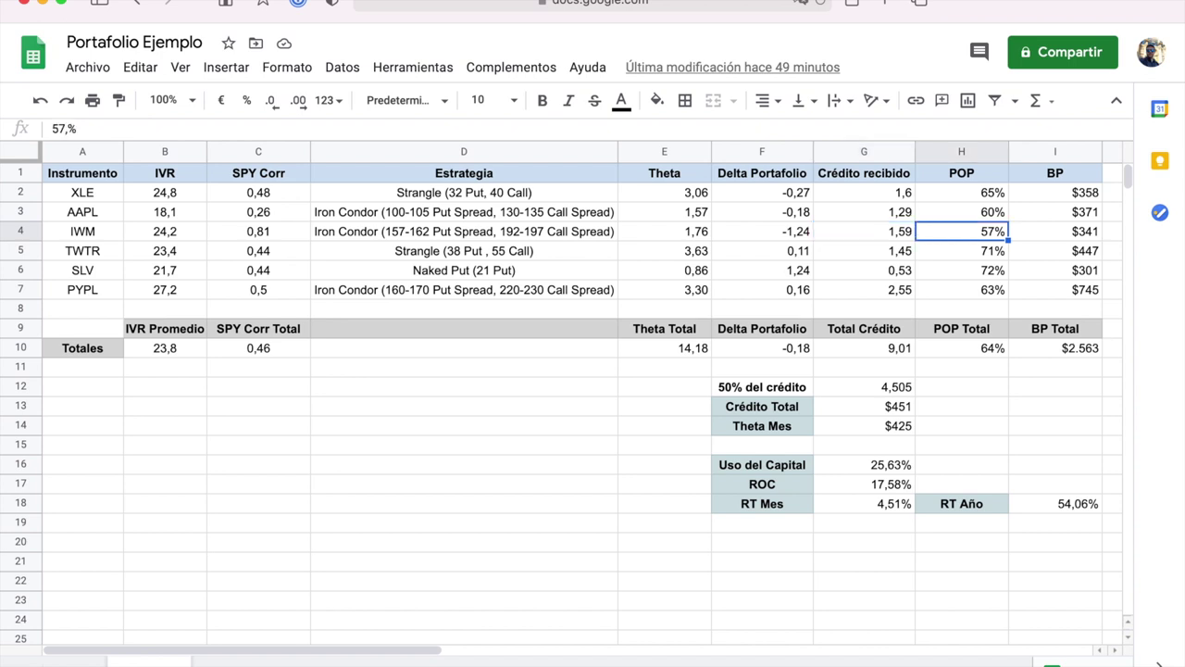
key(Right)
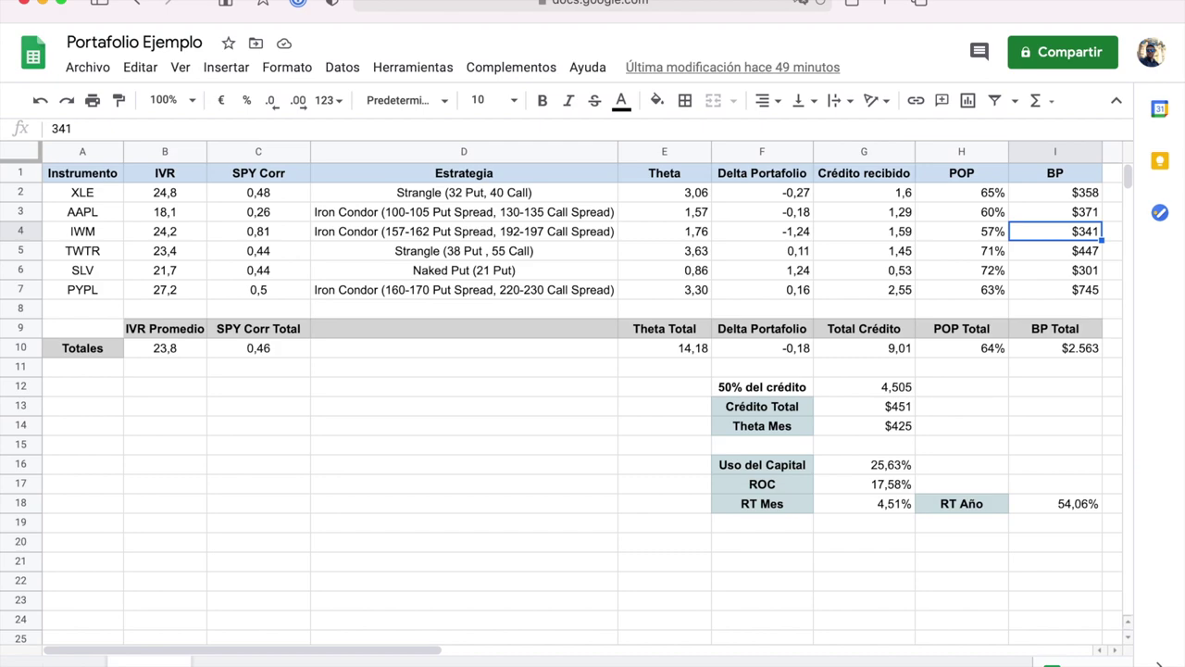
Switch to tastyworks, load the symbol IWM and show the iron condor's put strikes in its Jan 15, 2021 option chain
key(ctrl+Up)
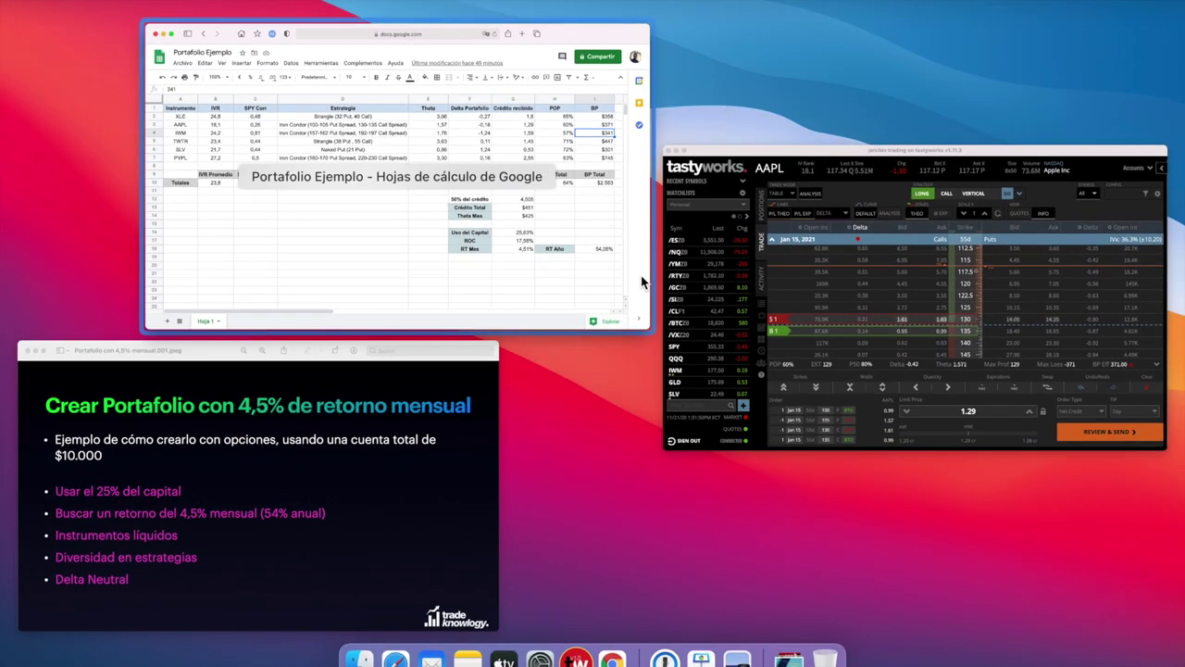
click(943, 307)
click(269, 23)
text(IWM)
key(Return)
click(257, 196)
scroll(379, 221, up, 1)
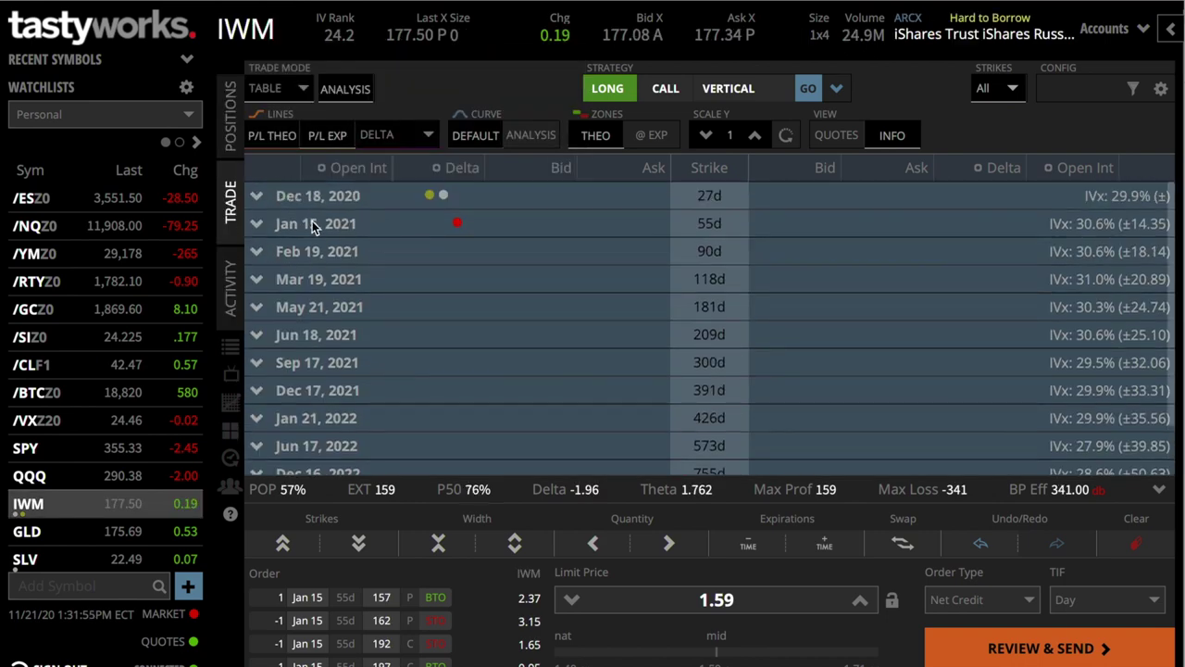
click(256, 225)
scroll(901, 308, up, 8)
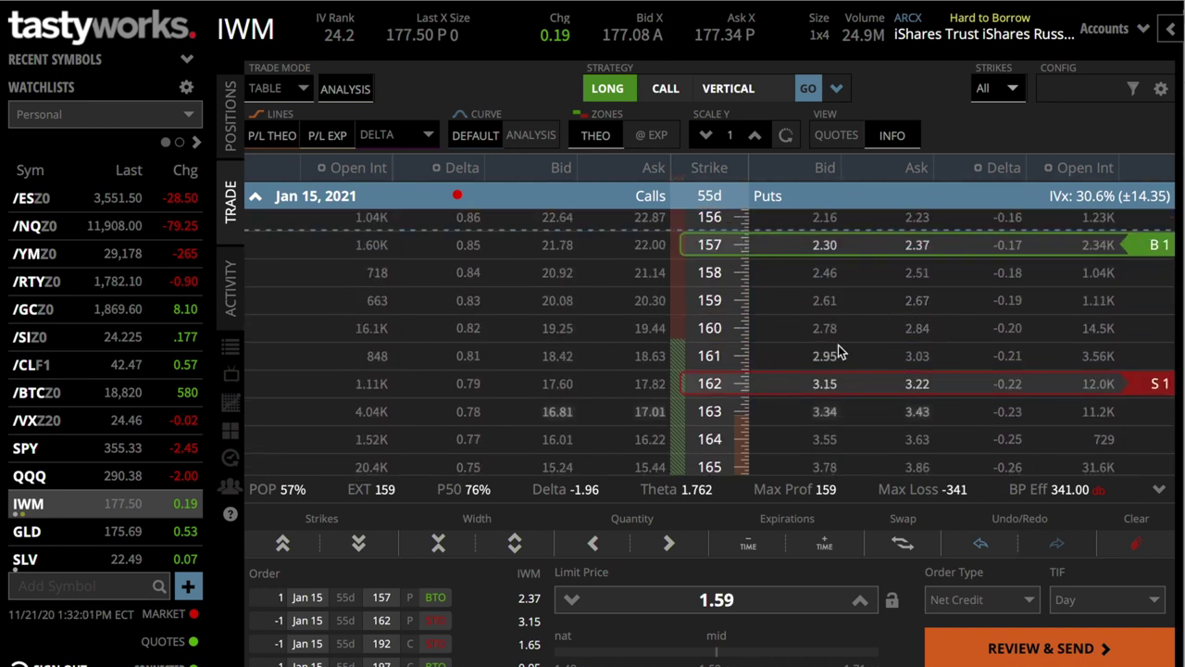
Examine the 192 and 197 call strikes of the IWM iron condor in the option chain
scroll(811, 326, down, 16)
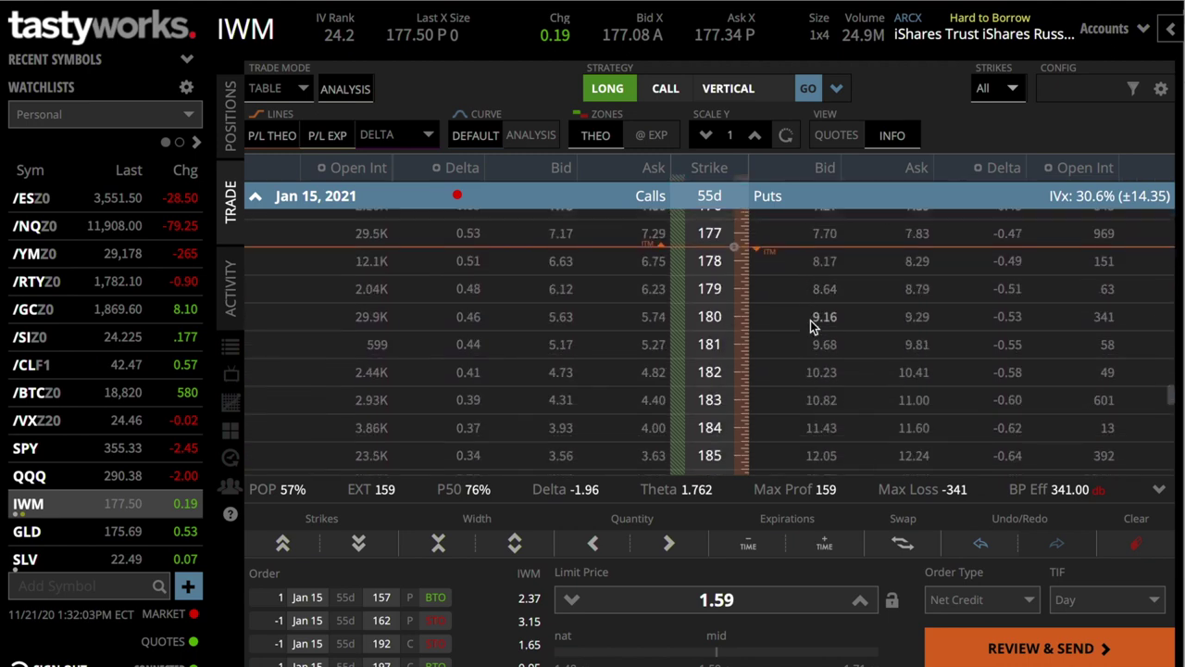
scroll(811, 326, down, 1)
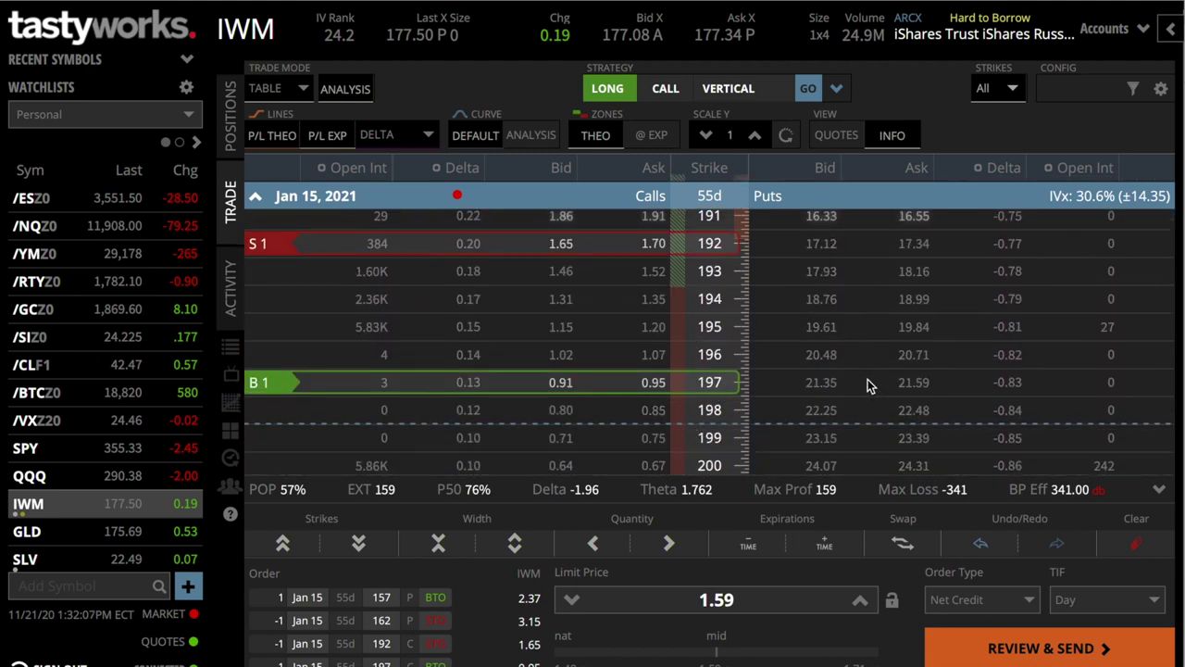
scroll(840, 321, up, 1)
scroll(840, 321, up, 5)
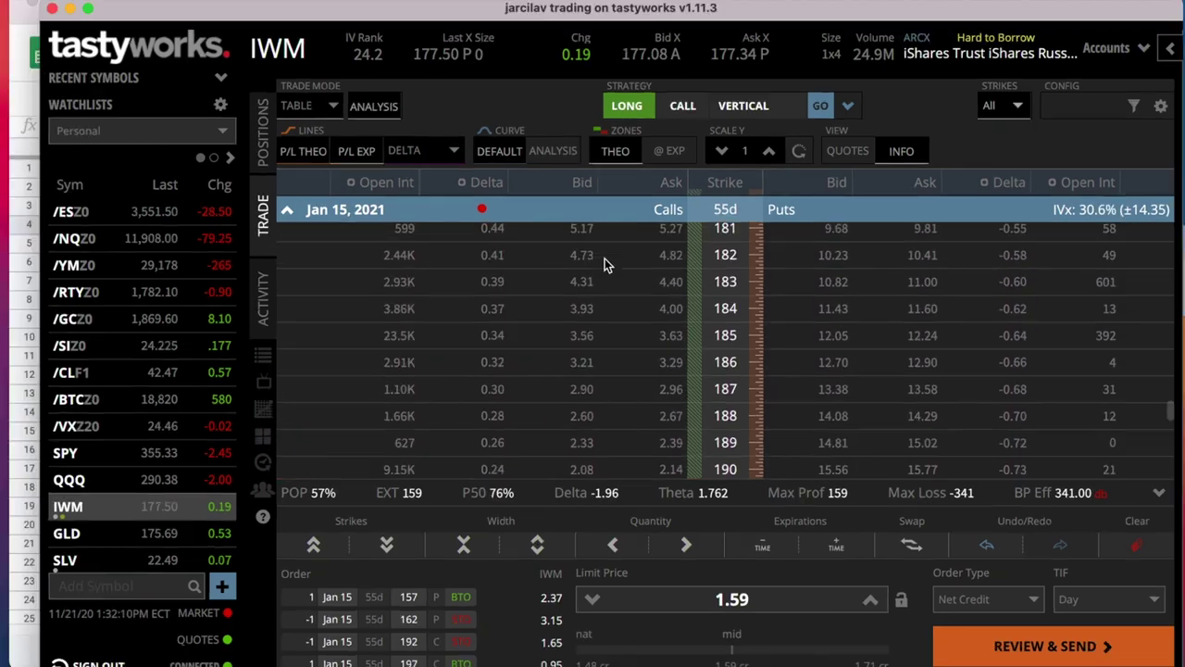
Switch back to the Portafolio Ejemplo spreadsheet and compare the strategies of the XLE, AAPL and IWM positions
key(ctrl+Up)
click(300, 190)
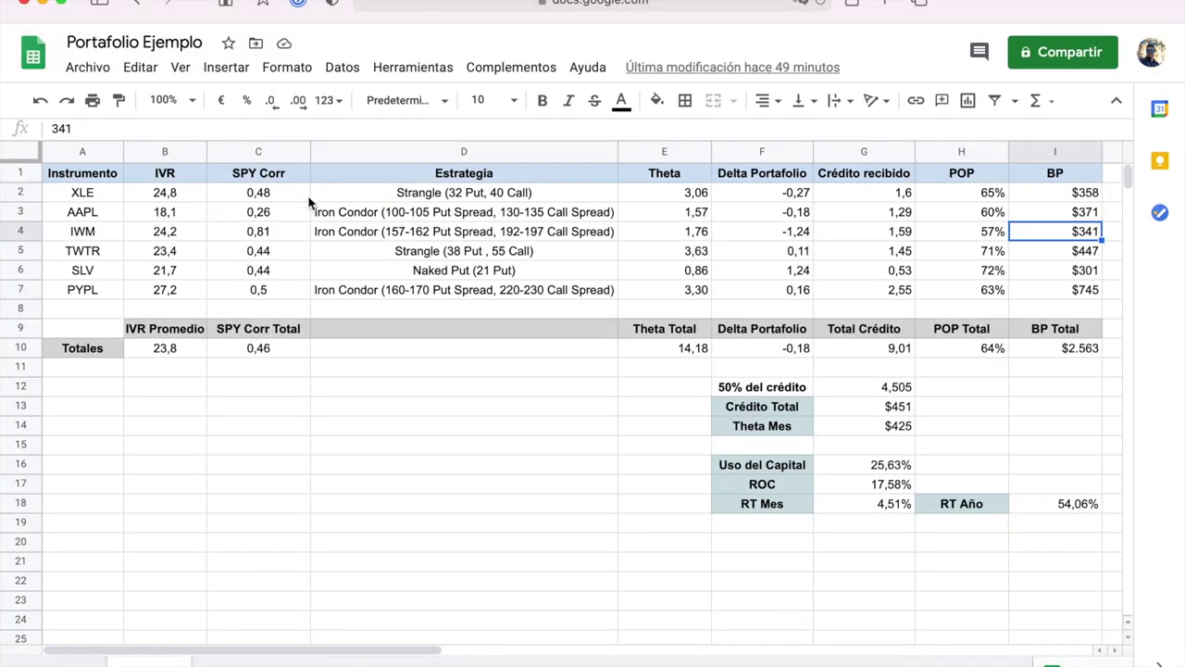
click(451, 197)
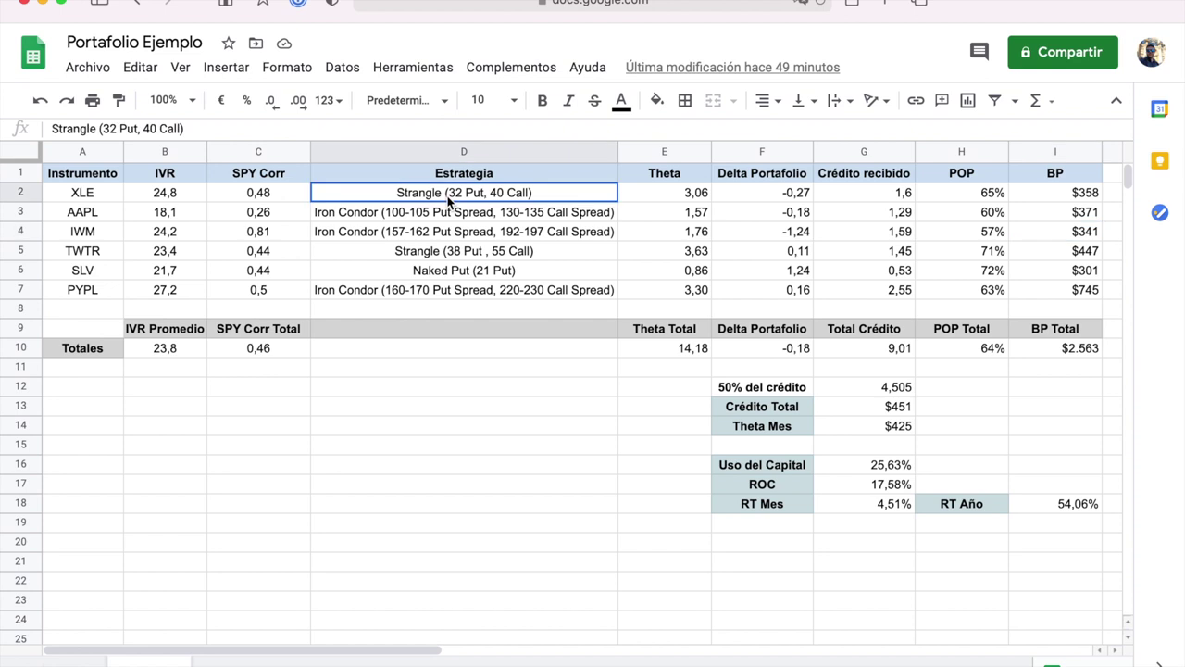
click(367, 216)
click(370, 239)
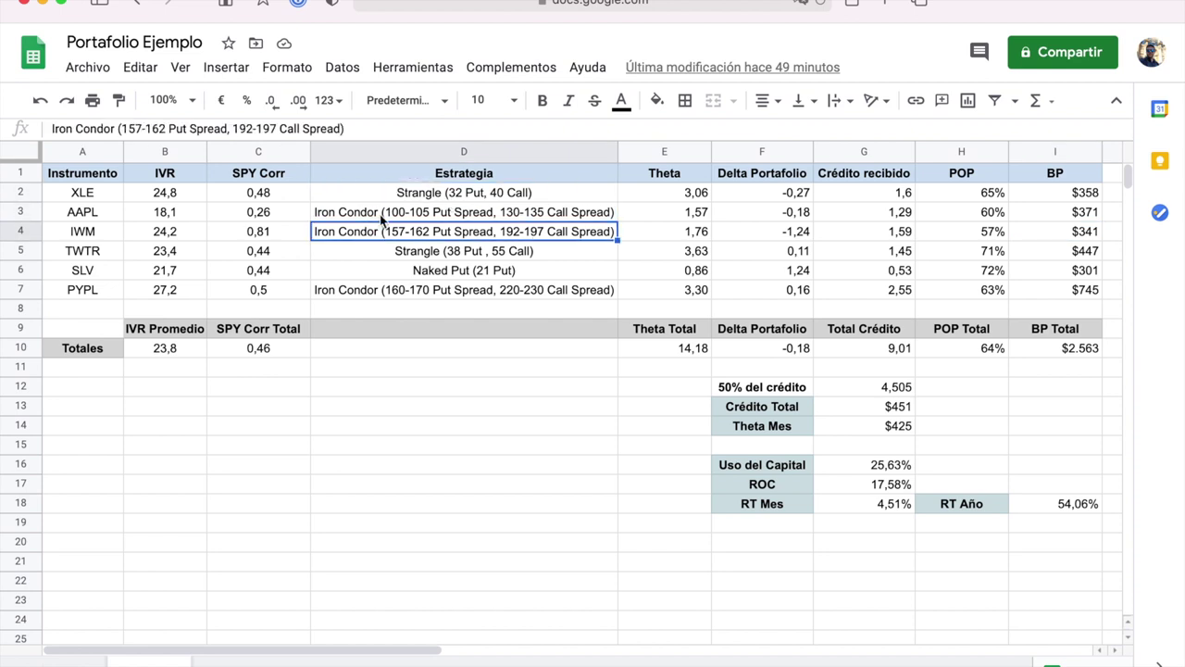
click(410, 196)
click(387, 215)
click(380, 237)
click(422, 196)
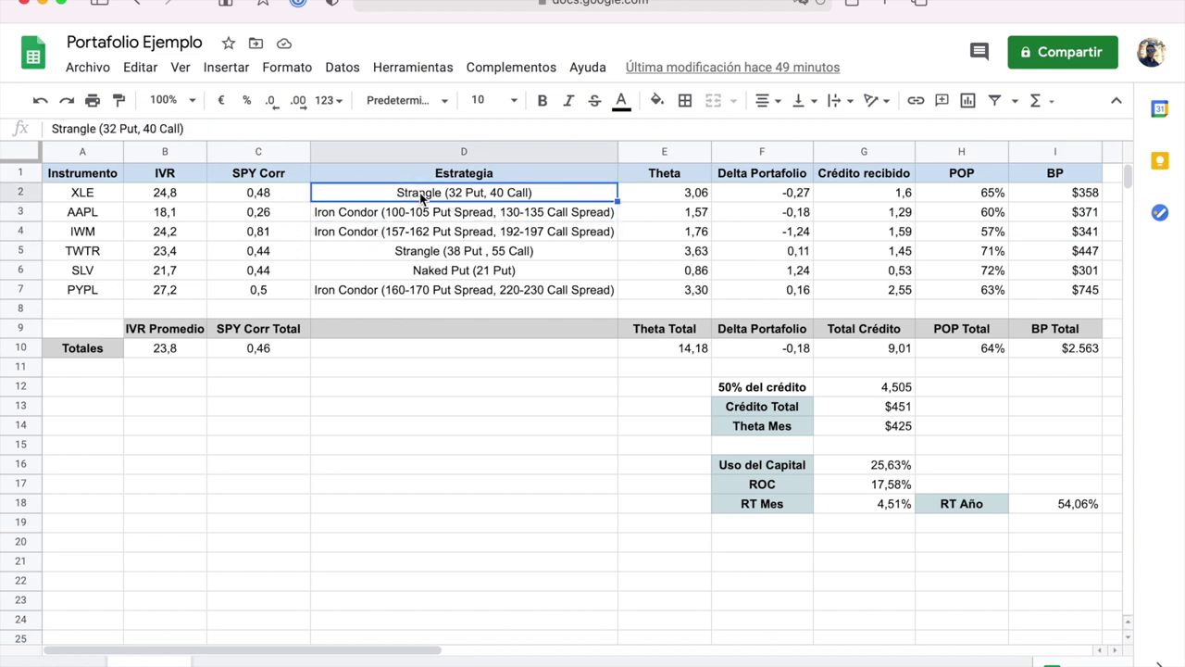
click(376, 220)
click(369, 232)
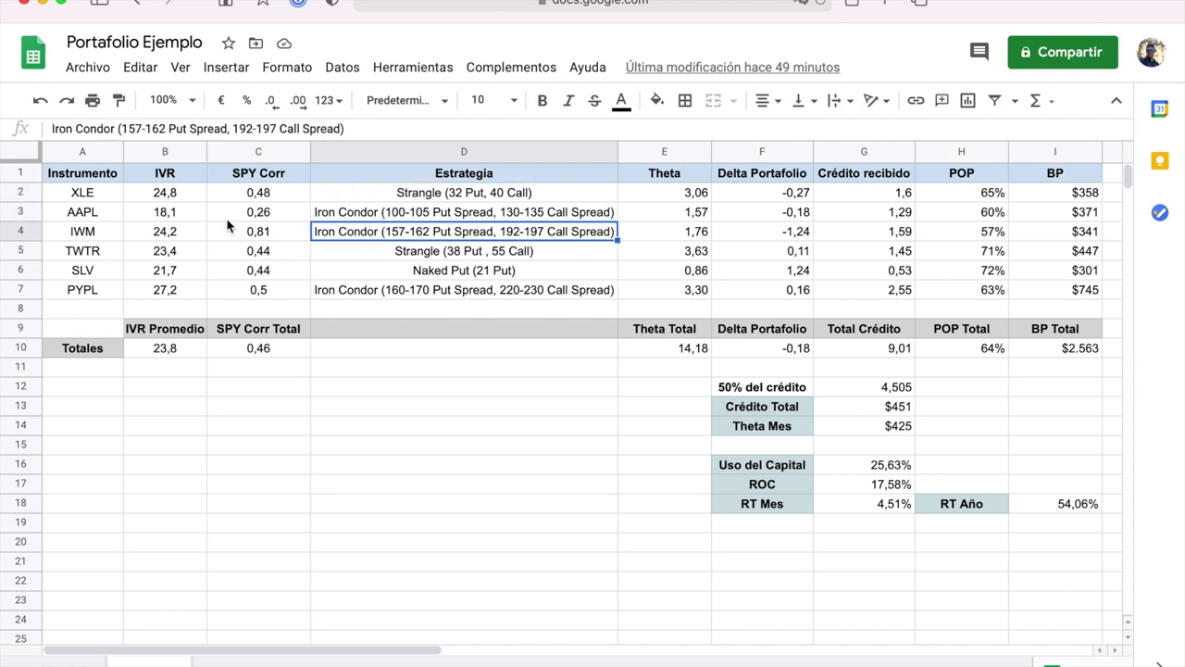
Compare the XLE, AAPL and IWM instruments in the Instrumento column
click(83, 195)
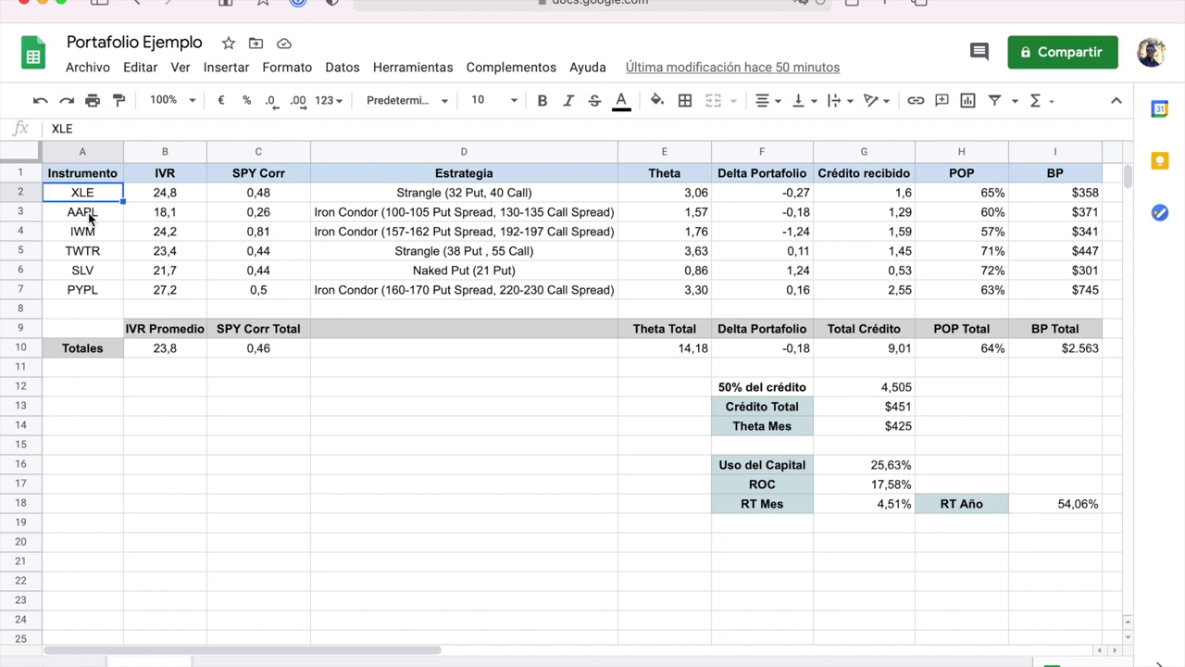
click(88, 214)
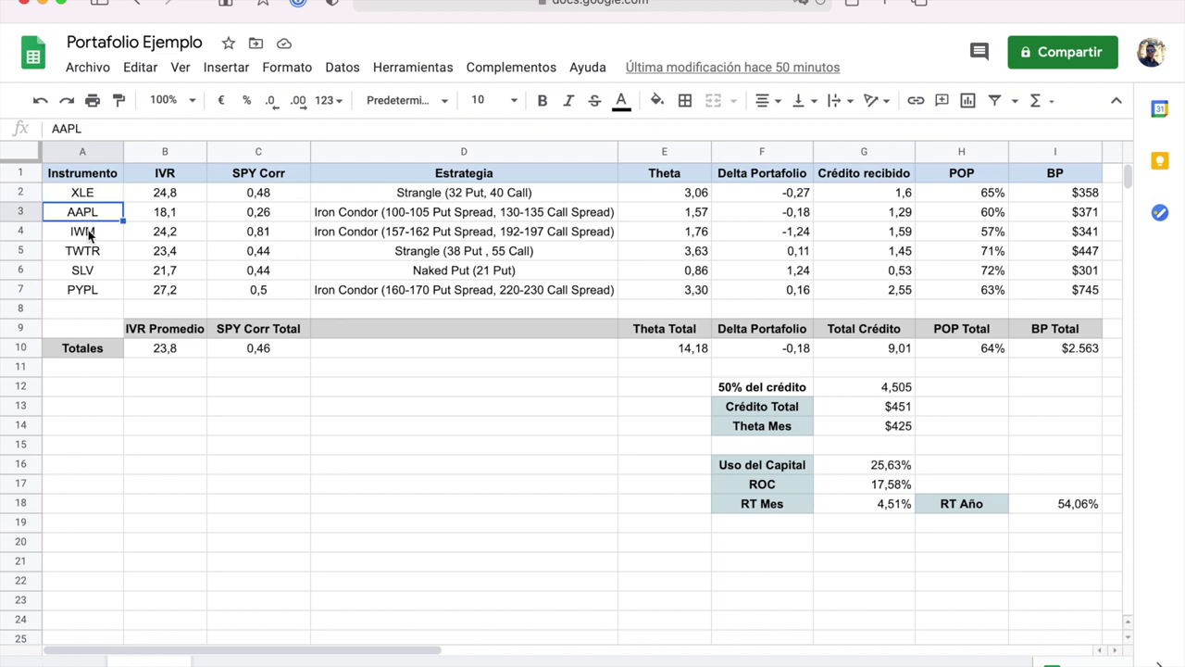
click(89, 233)
click(93, 215)
click(88, 235)
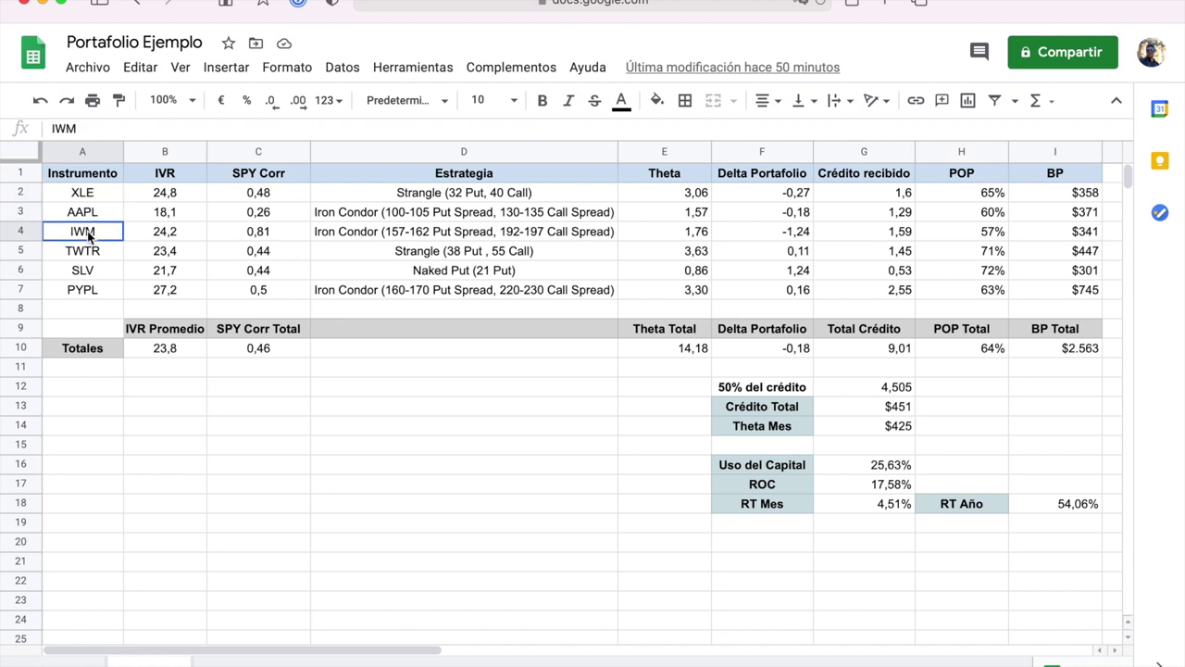
click(90, 216)
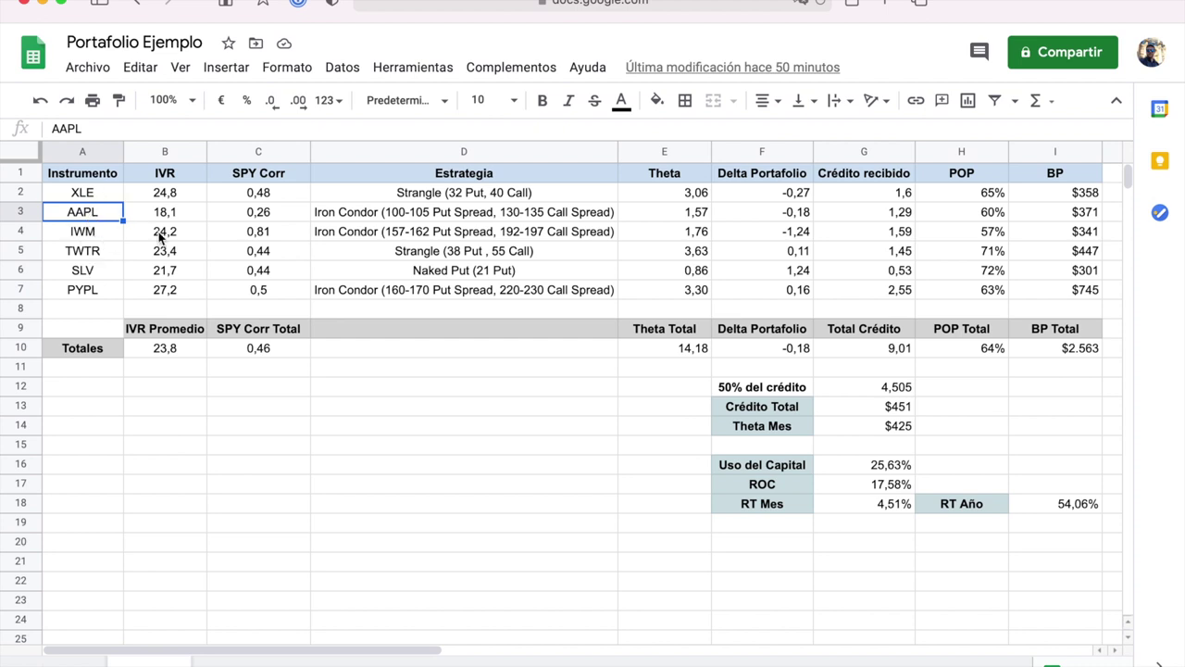
Review the TWTR position column by column, from its instrument, IVR and strategy through theta, delta, credit, POP and BP
click(84, 258)
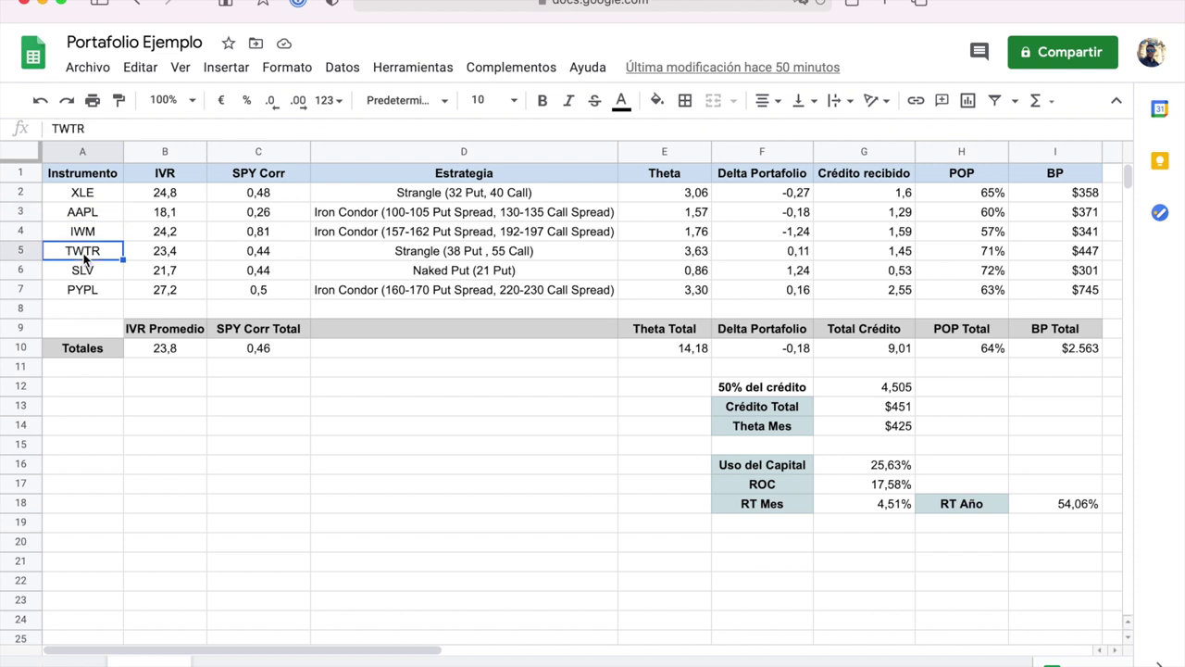
click(172, 260)
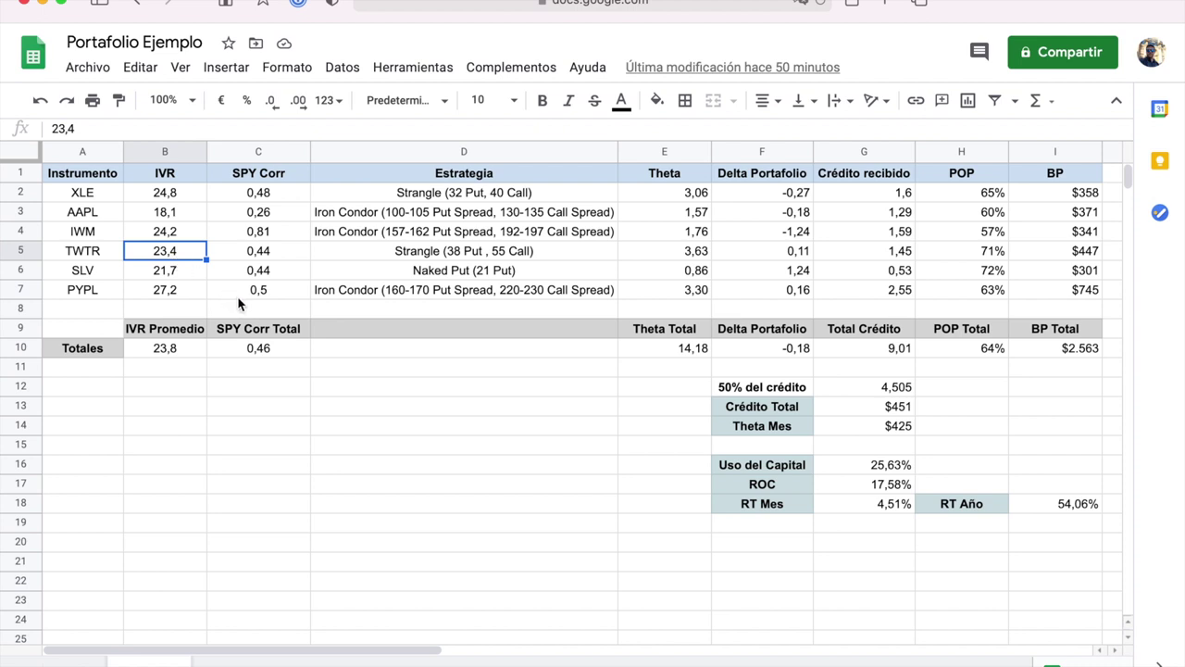
key(Right)
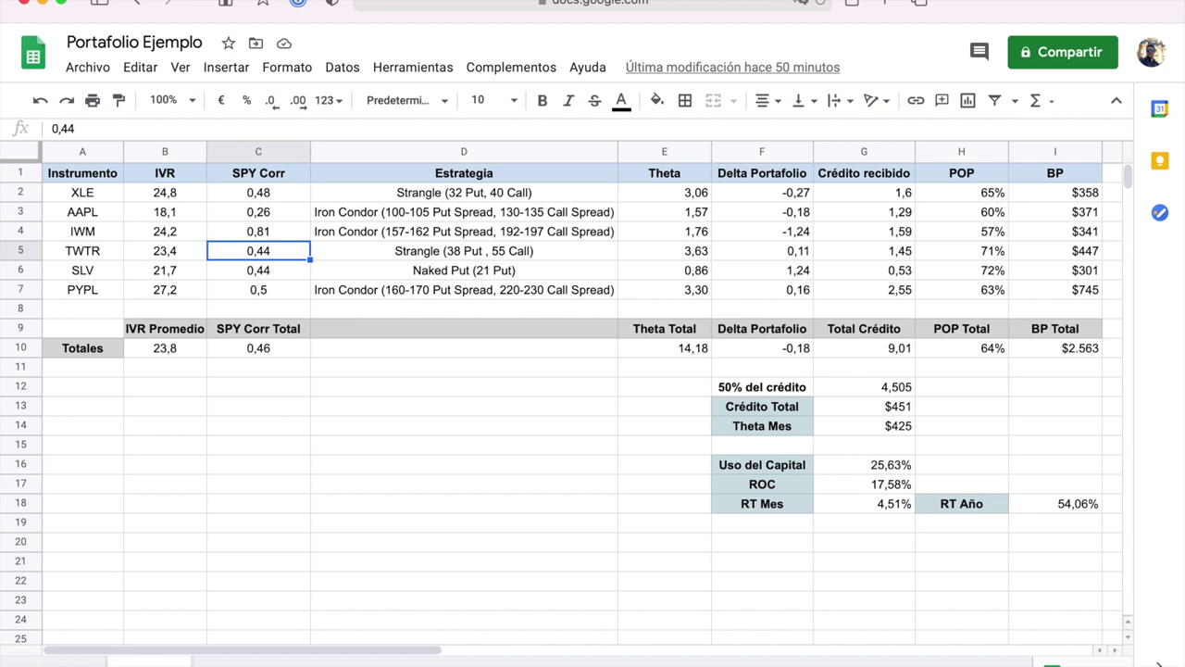
key(Right)
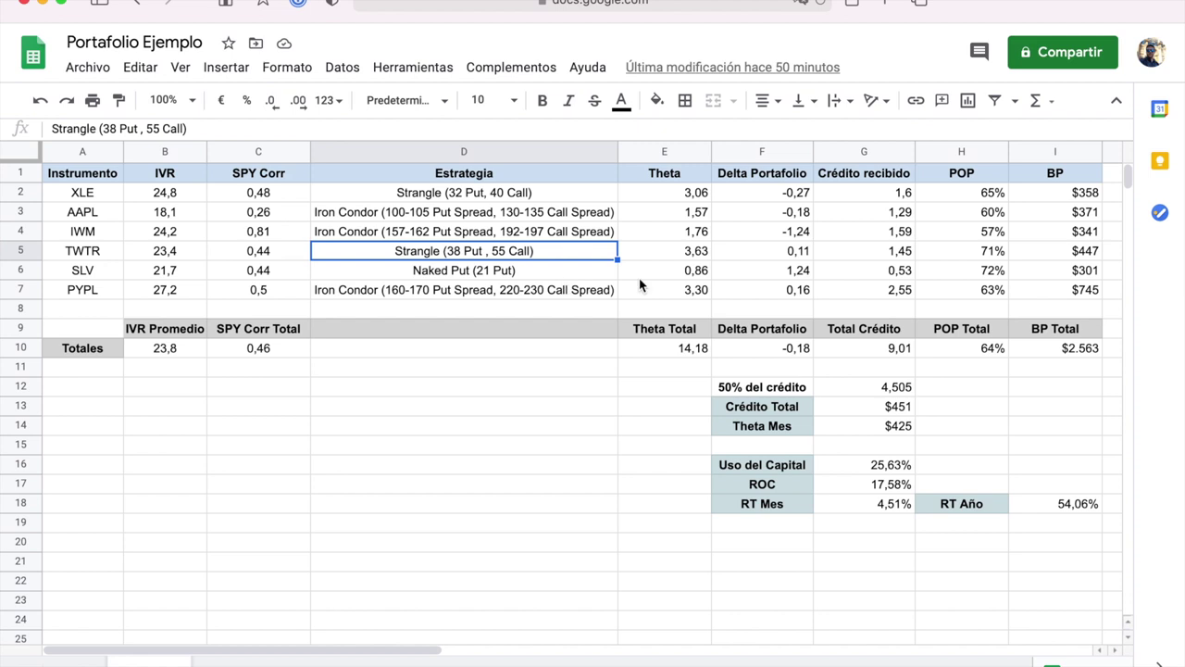
click(670, 259)
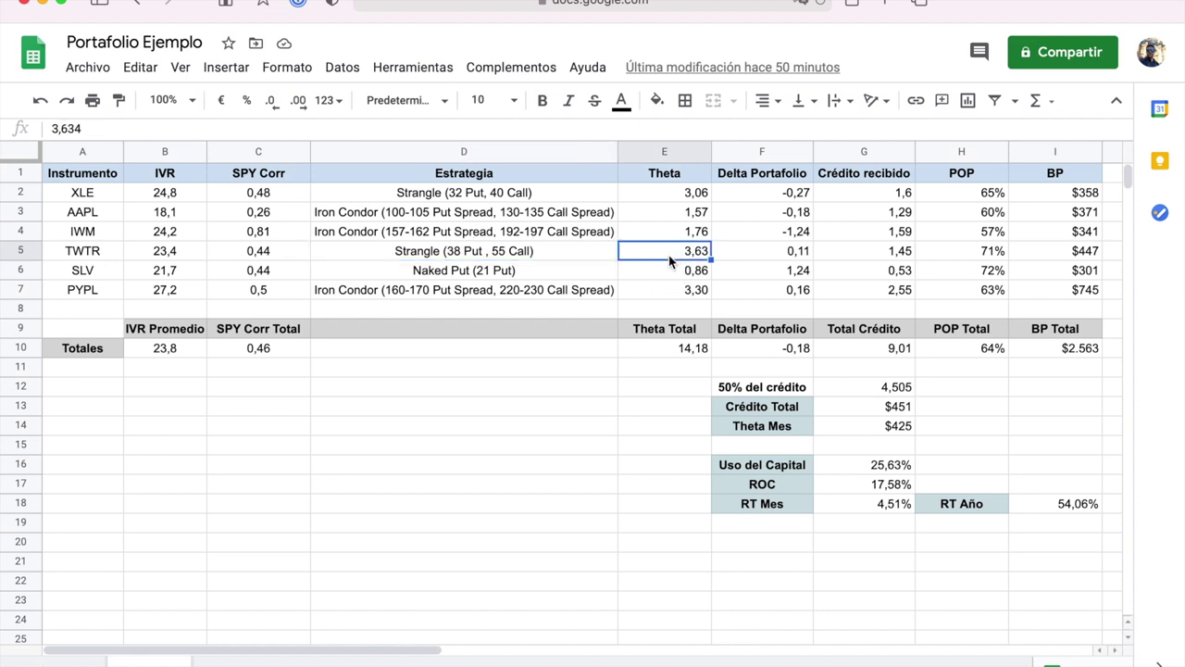
key(Right)
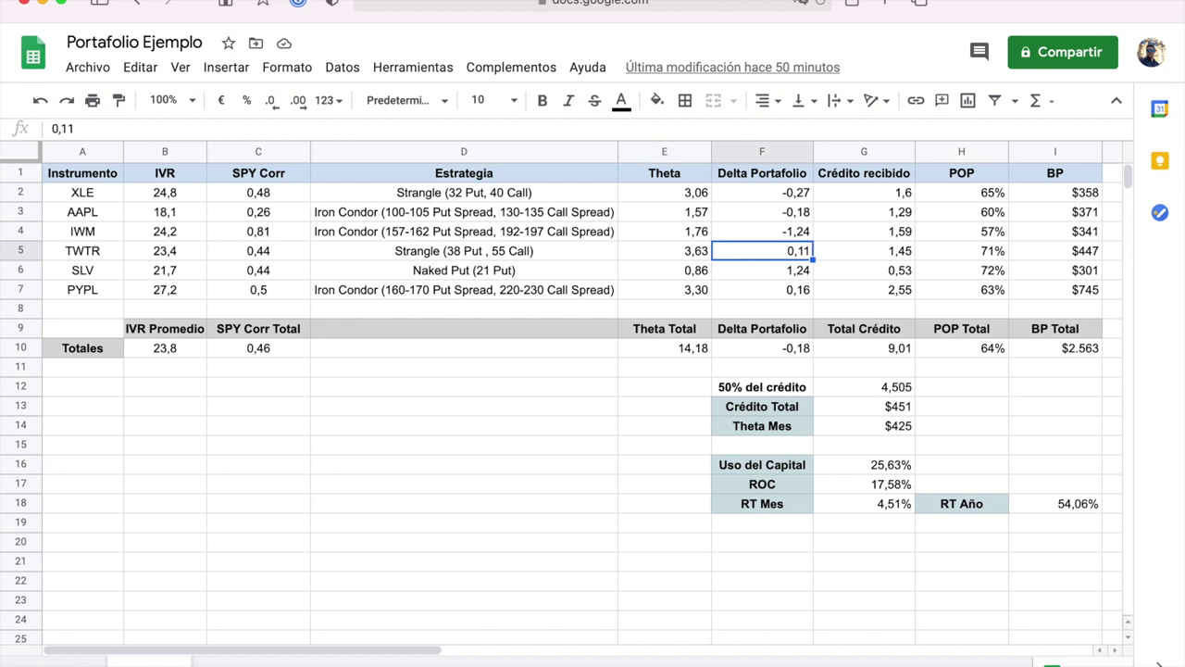
key(Right)
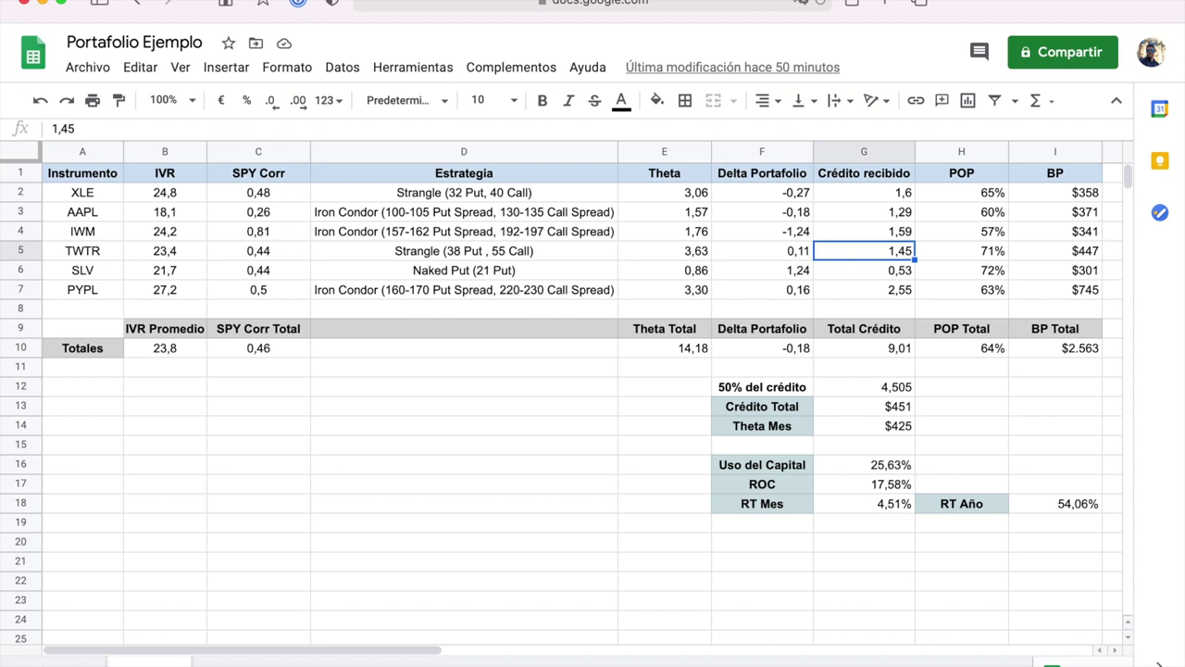
key(Right)
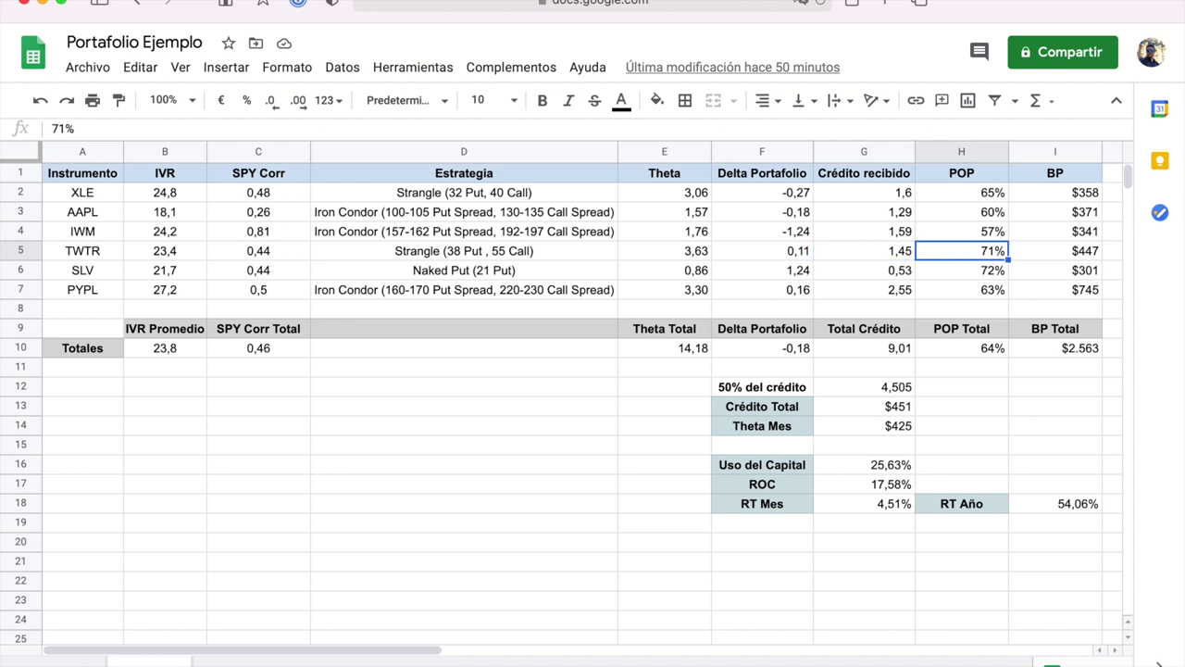
key(Right)
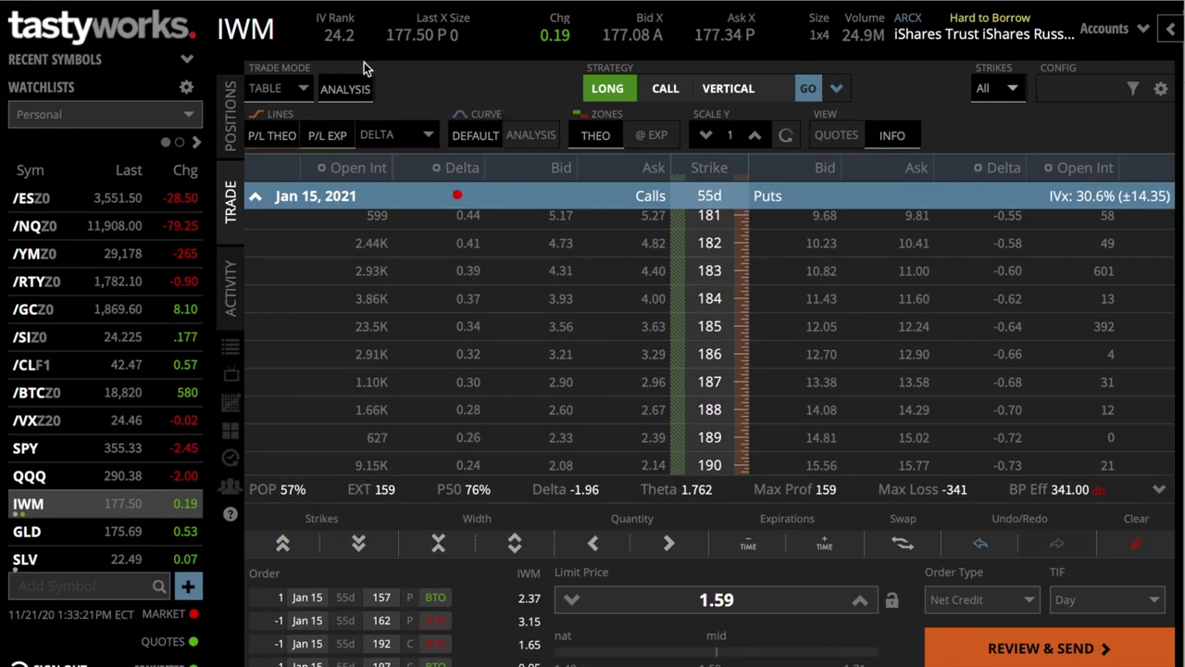
Switch to tastyworks, load the symbol TWTR and examine the strangle's strikes in its Jan 15, 2021 option chain
click(774, 166)
text(TWTR)
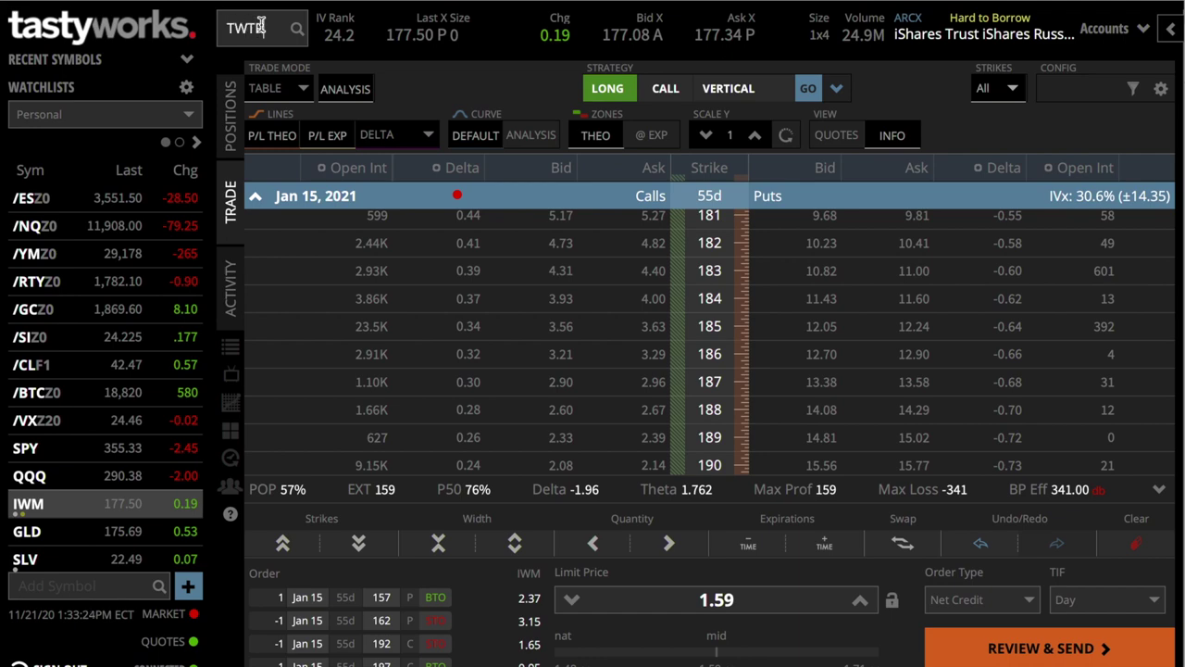
key(Return)
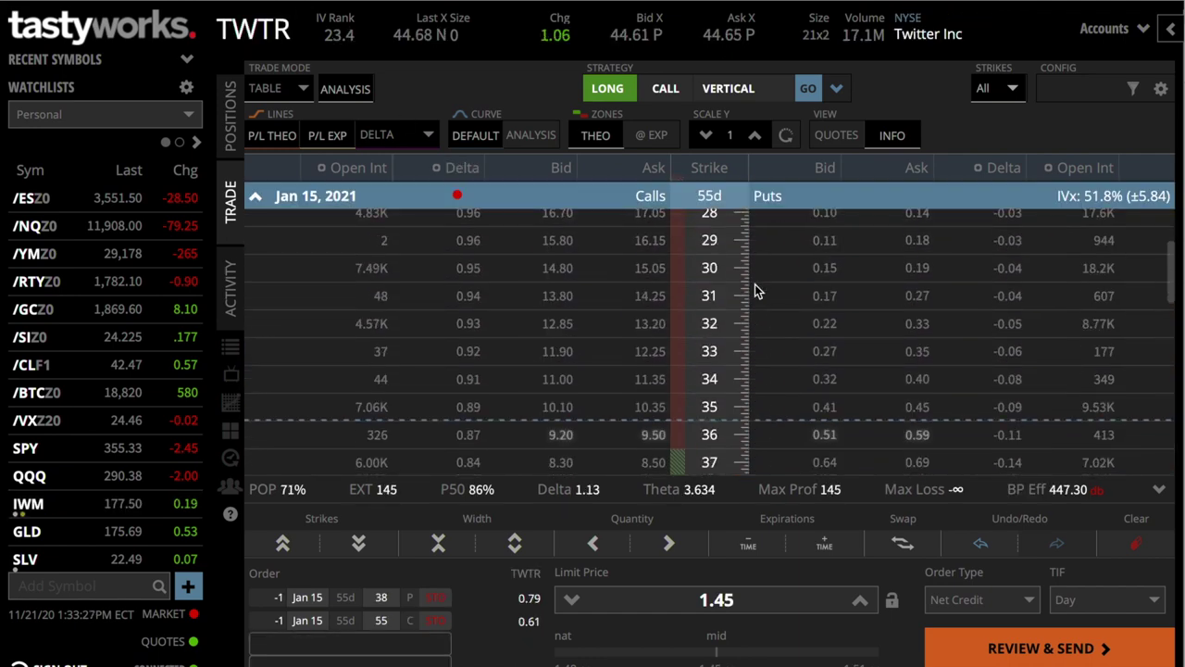
scroll(755, 285, down, 5)
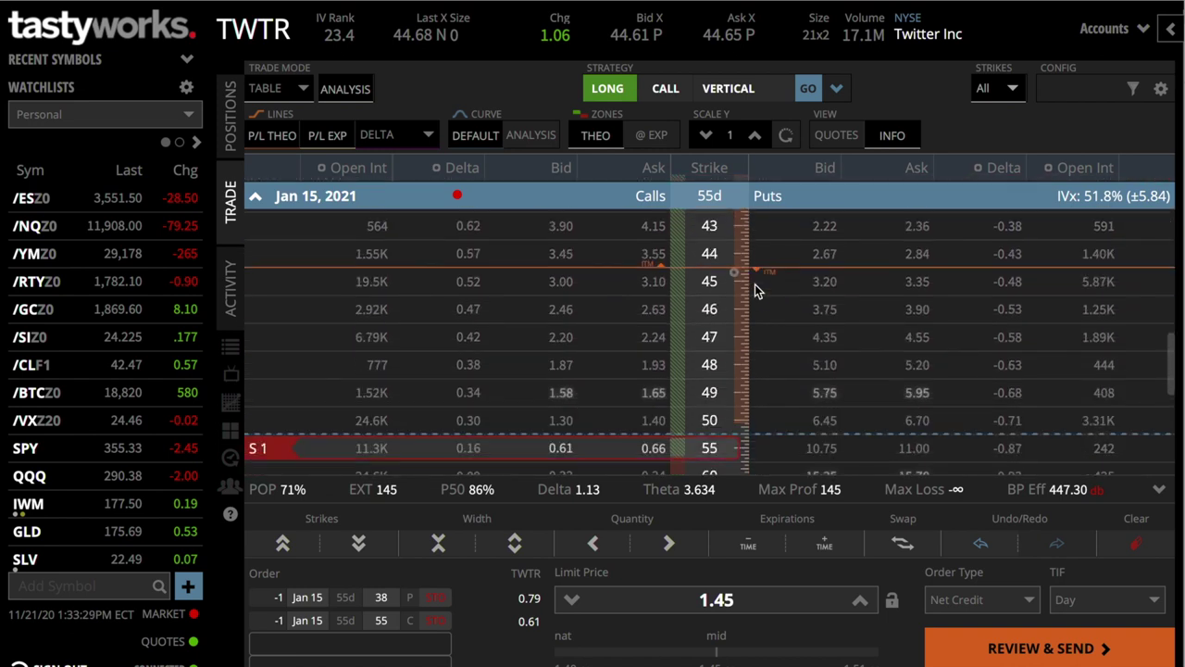
scroll(727, 292, up, 1)
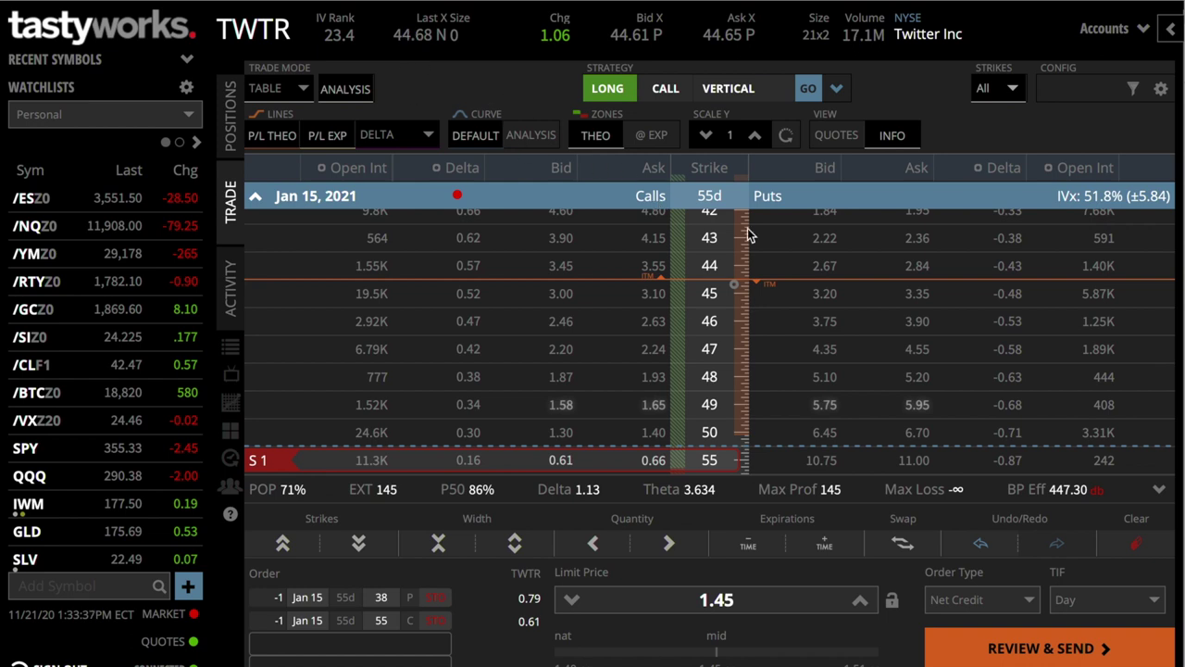
scroll(748, 231, up, 3)
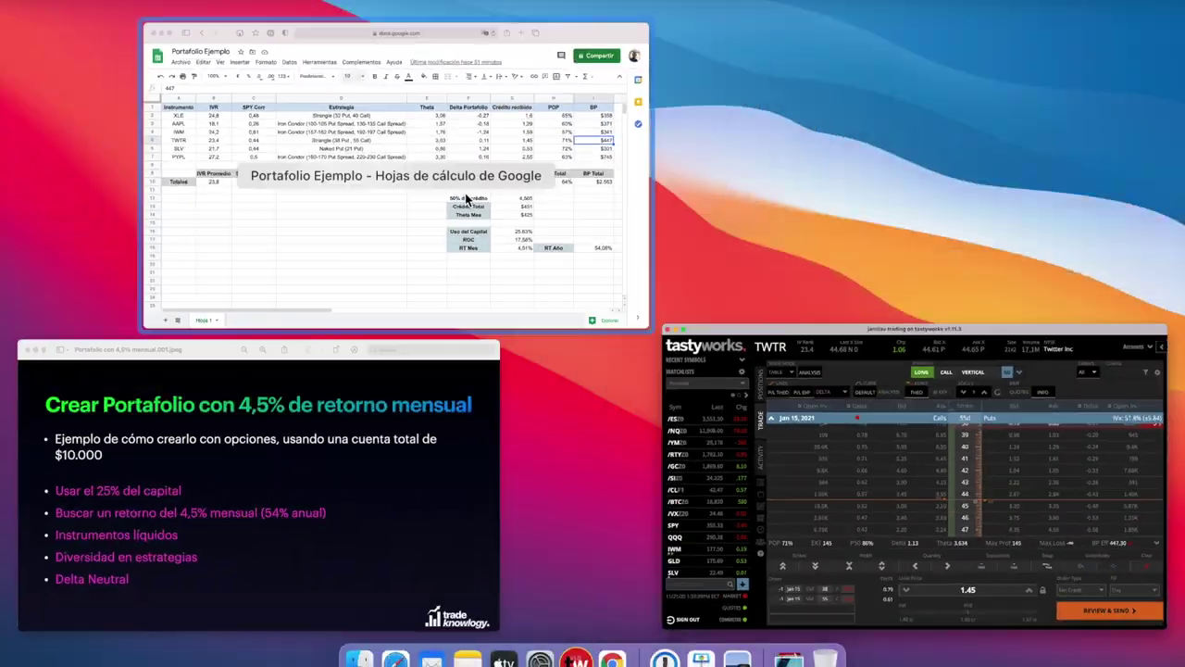
Switch back to the Portafolio Ejemplo spreadsheet and highlight the Delta Portafolio values of XLE, AAPL, IWM and TWTR
click(468, 199)
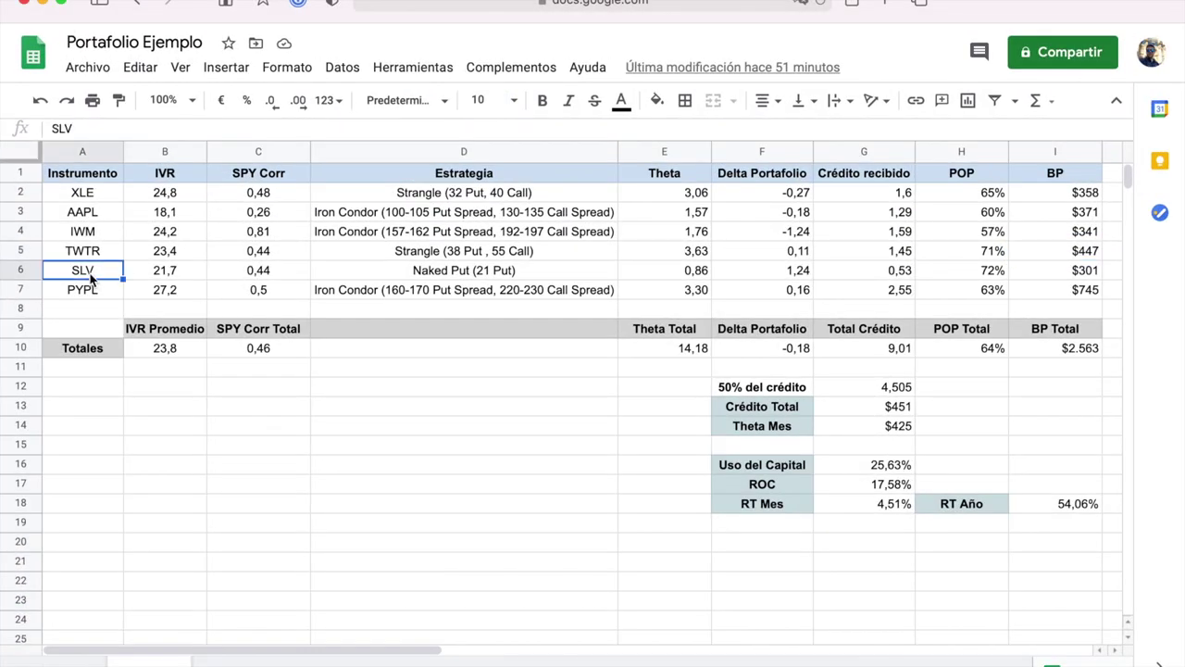
drag(788, 193, 791, 252)
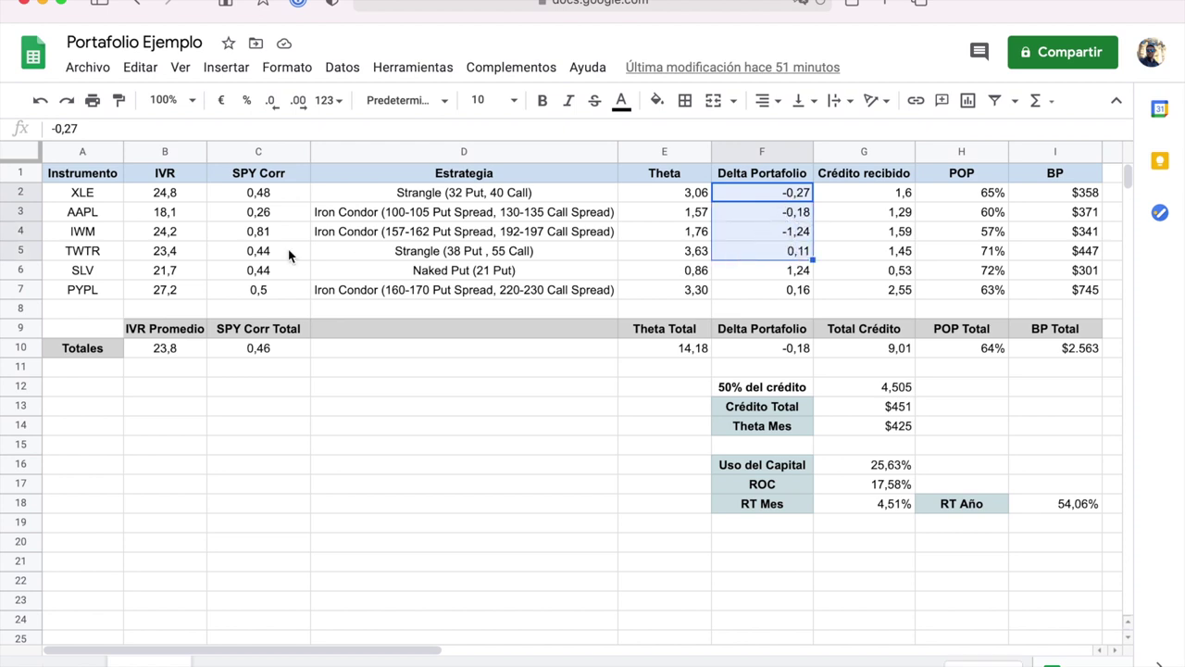
Review the SLV position's instrument, IVR, SPY correlation, strategy and theta
click(88, 270)
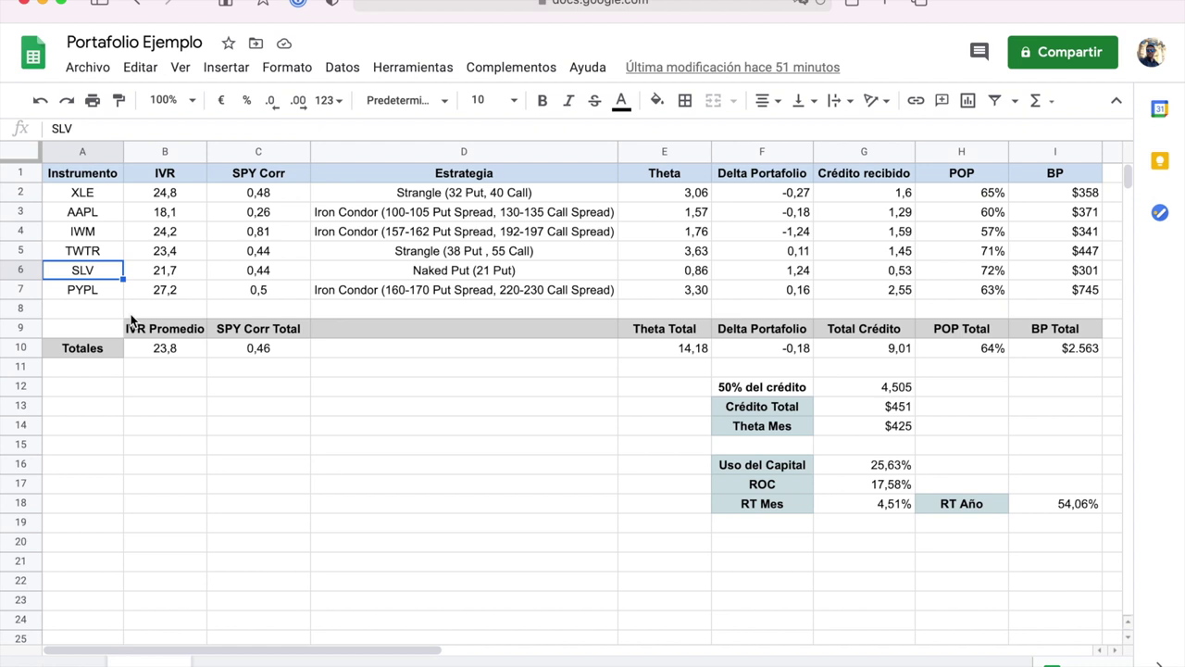
click(166, 275)
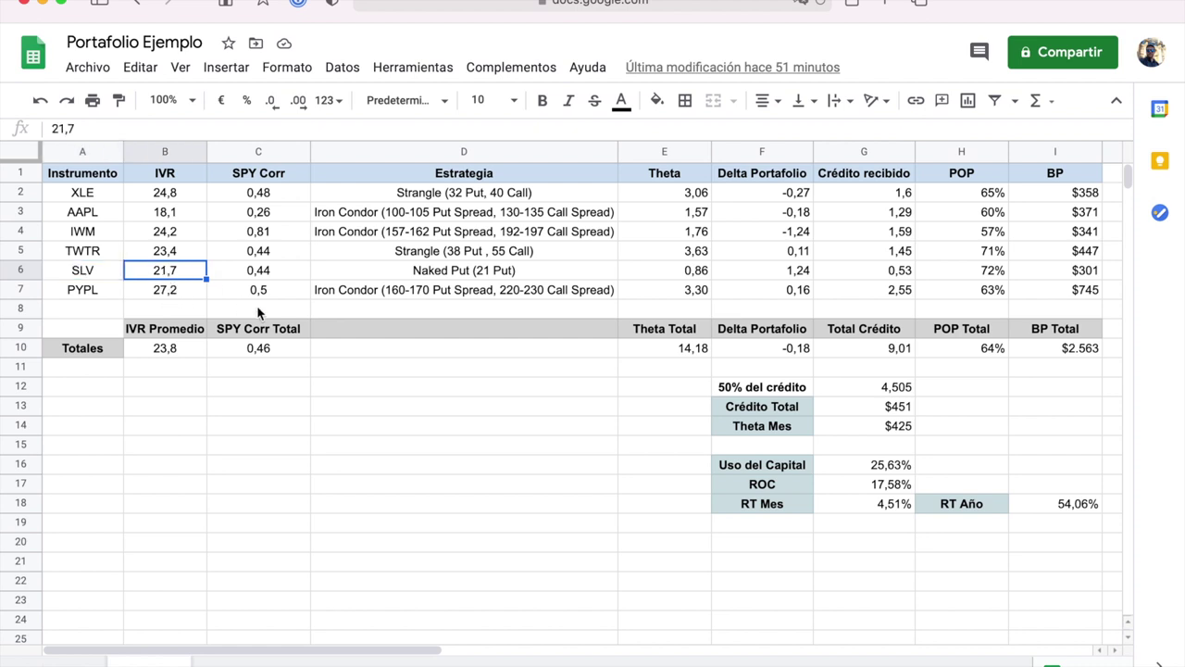
key(Right)
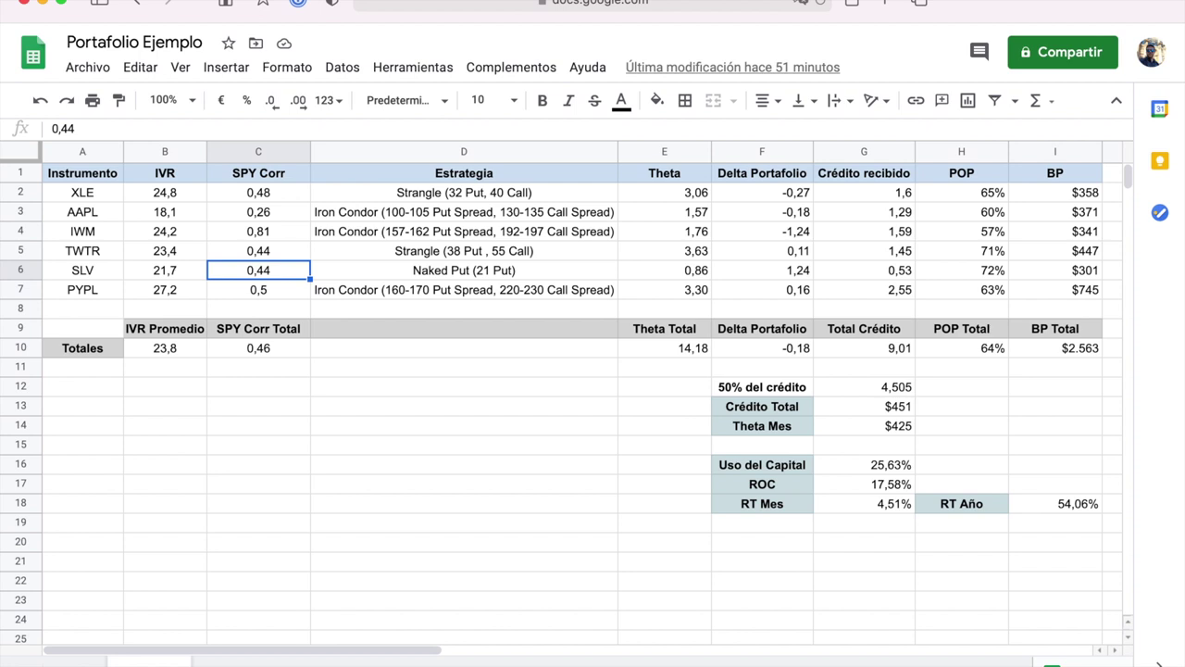
key(Right)
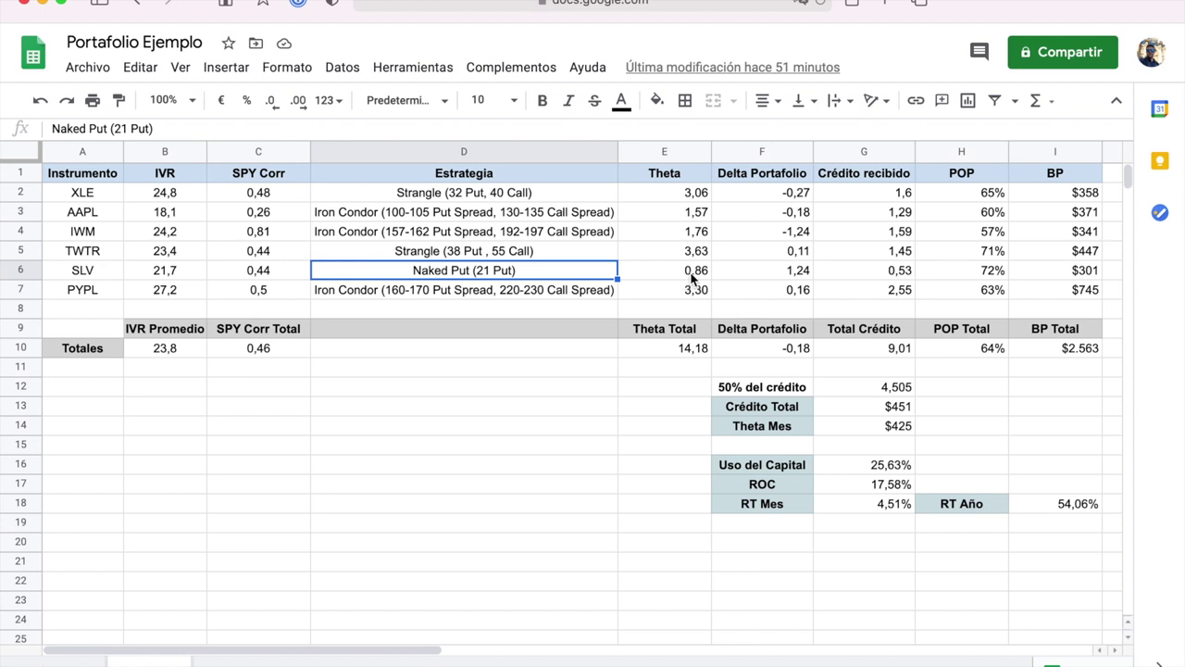
click(692, 277)
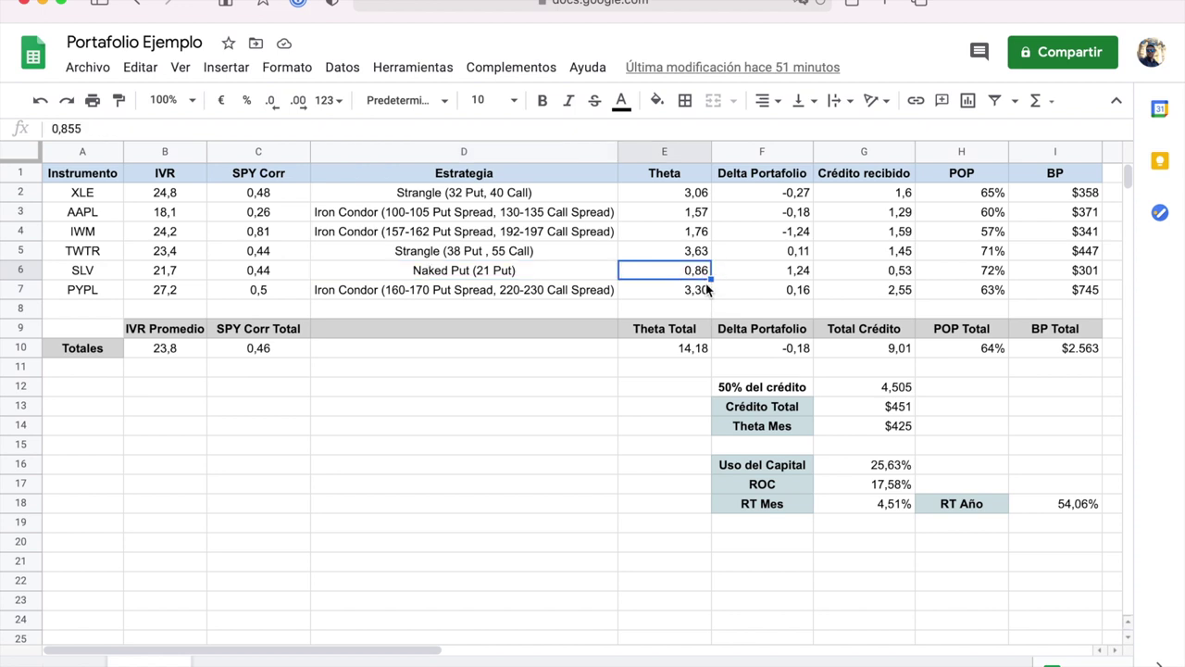
Compare SLV's portfolio delta with IWM's, and review SLV's received credit, POP and BP
click(796, 269)
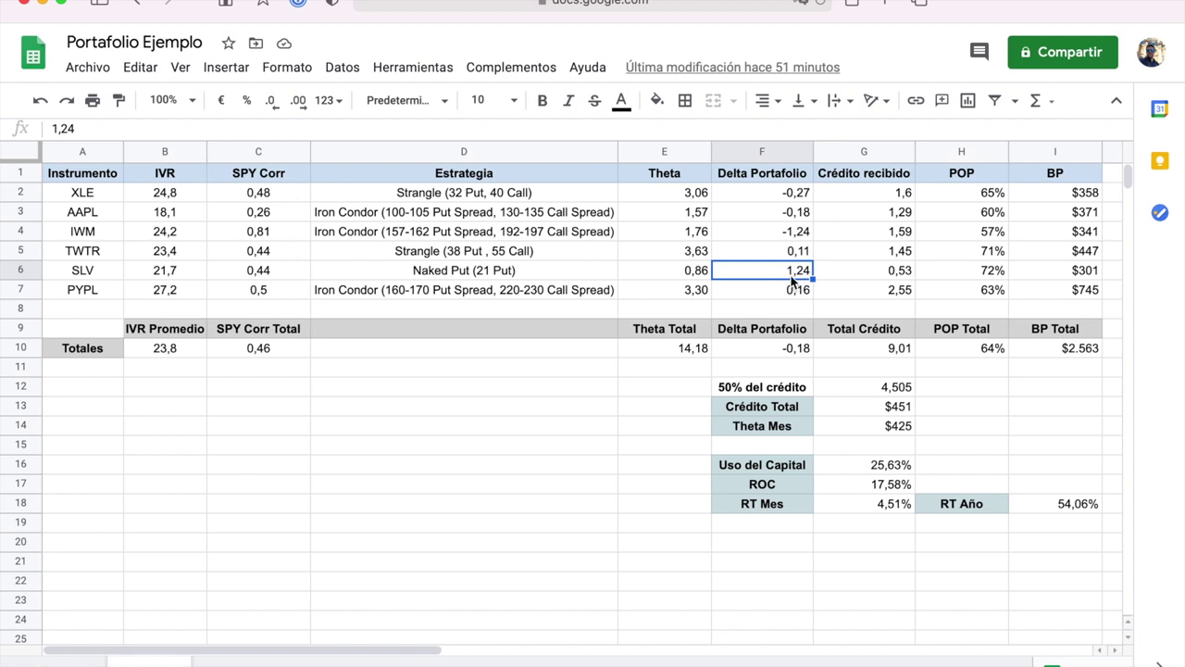
click(796, 235)
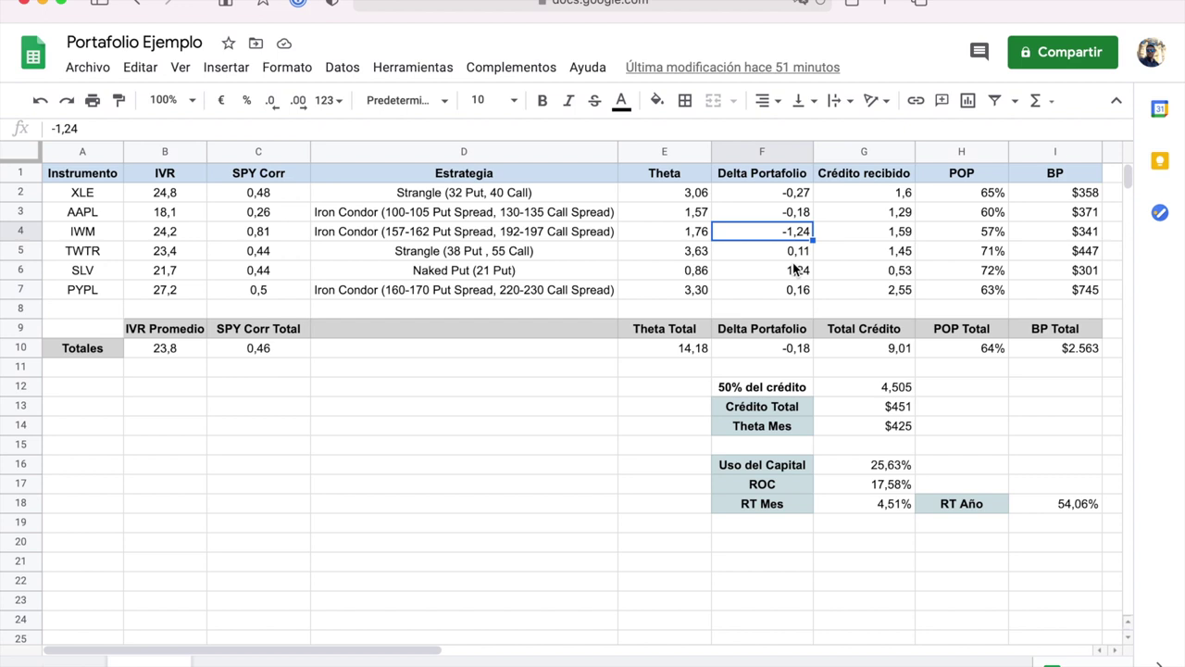
click(787, 274)
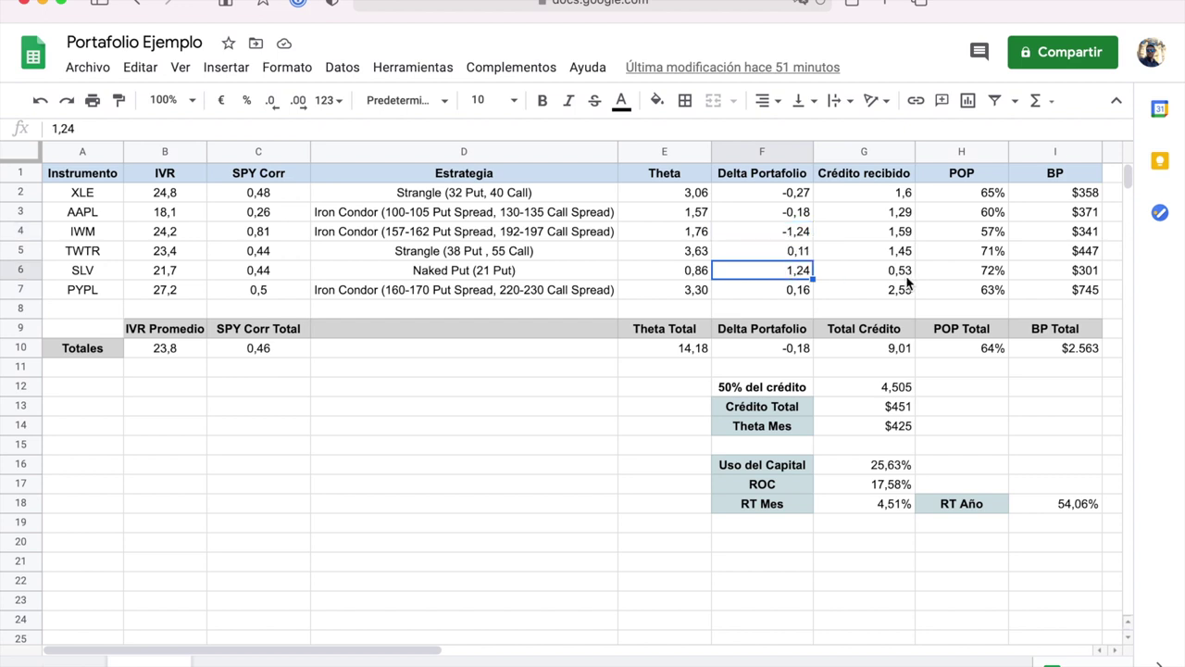
click(893, 272)
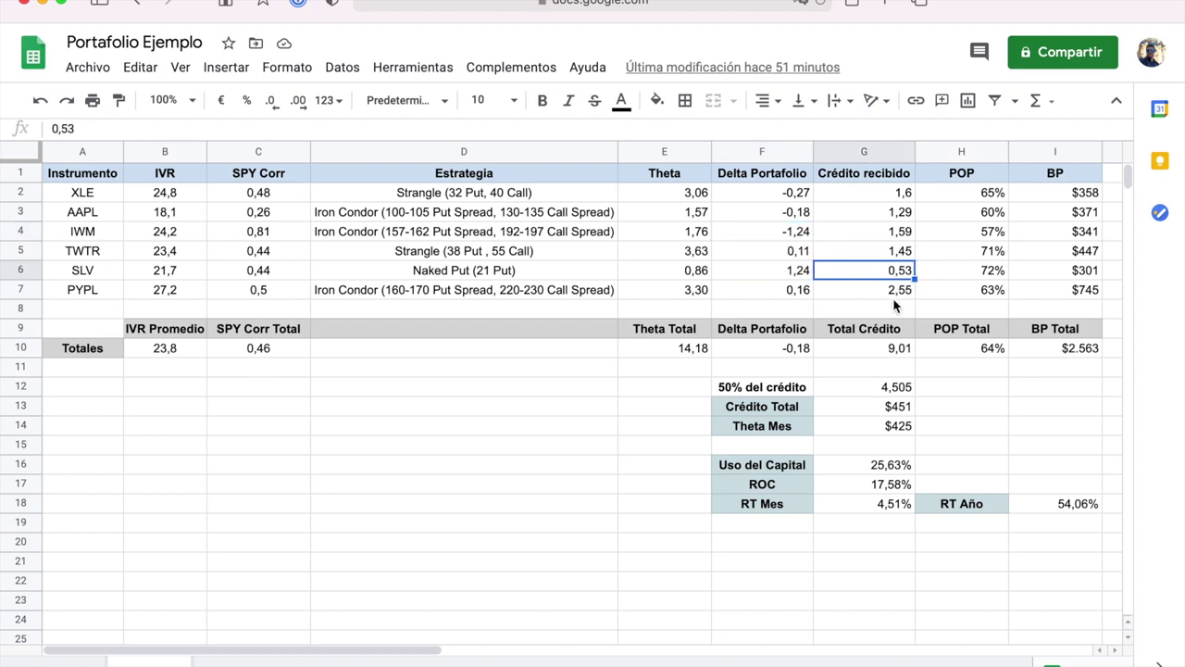
click(981, 272)
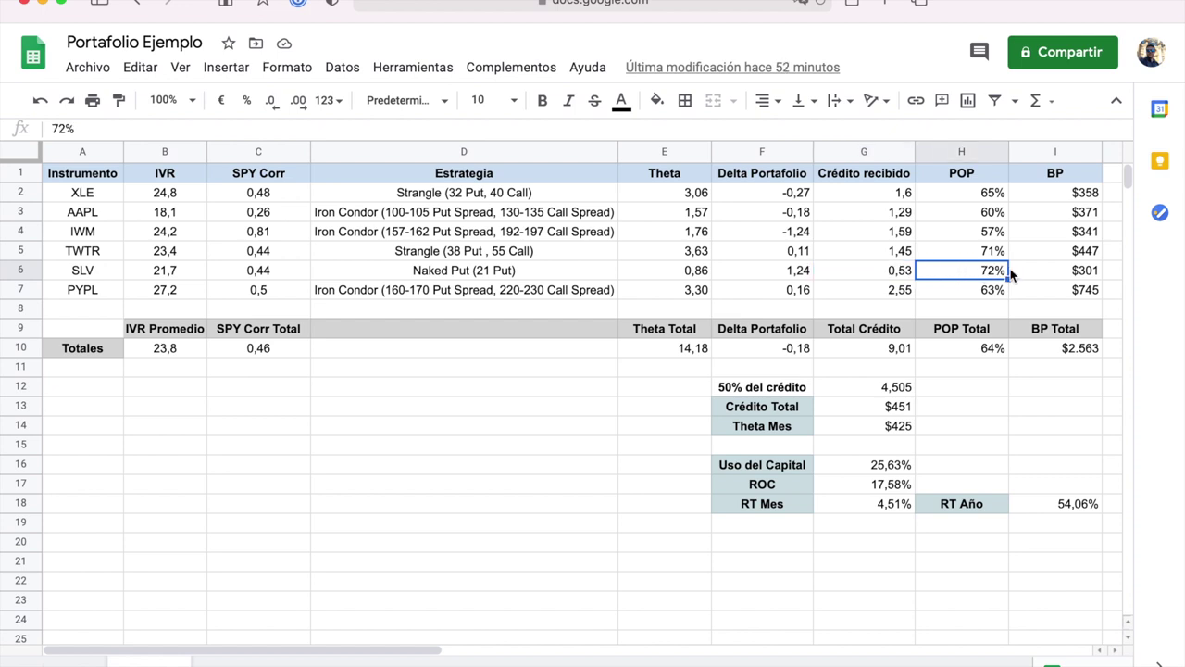
click(1085, 274)
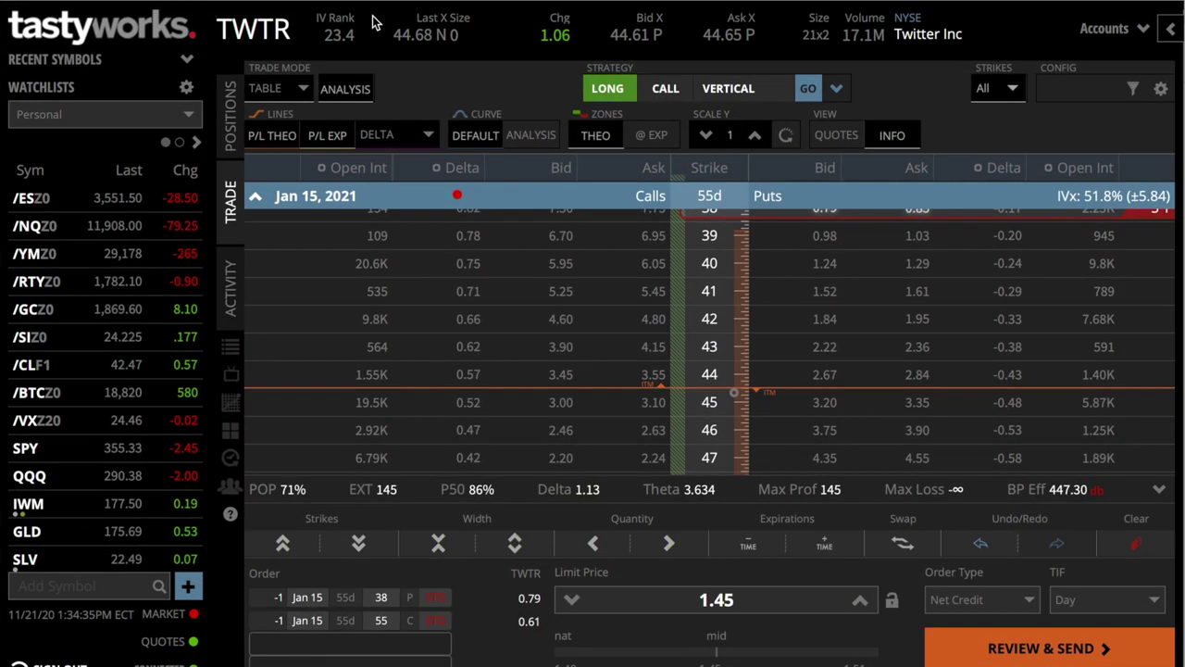
Switch to tastyworks, load the symbol SLV and examine the naked put's 21 strike in its Jan 15, 2021 option chain
click(786, 169)
text(SLV)
key(Return)
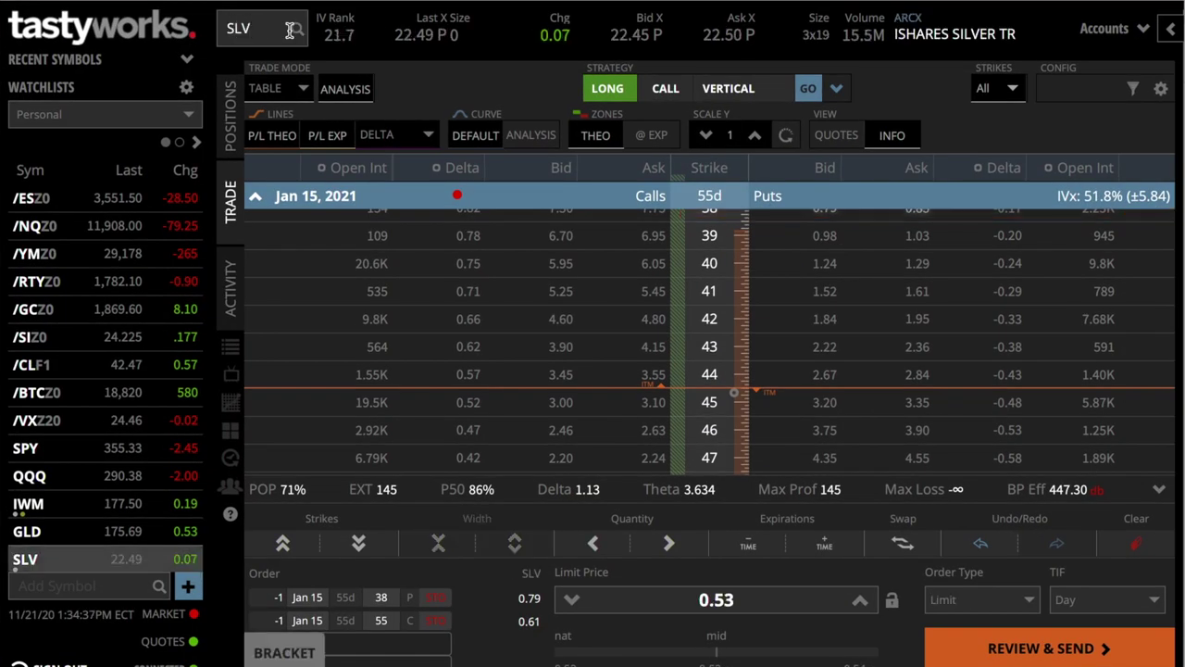
click(287, 197)
click(257, 223)
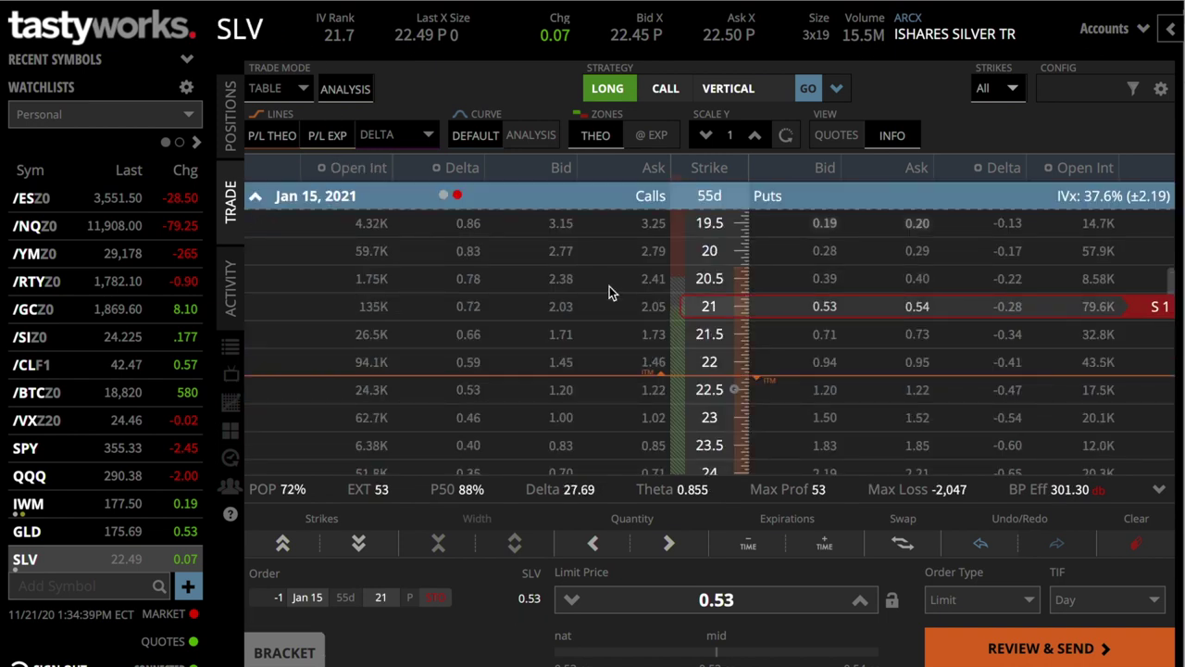
scroll(787, 315, down, 1)
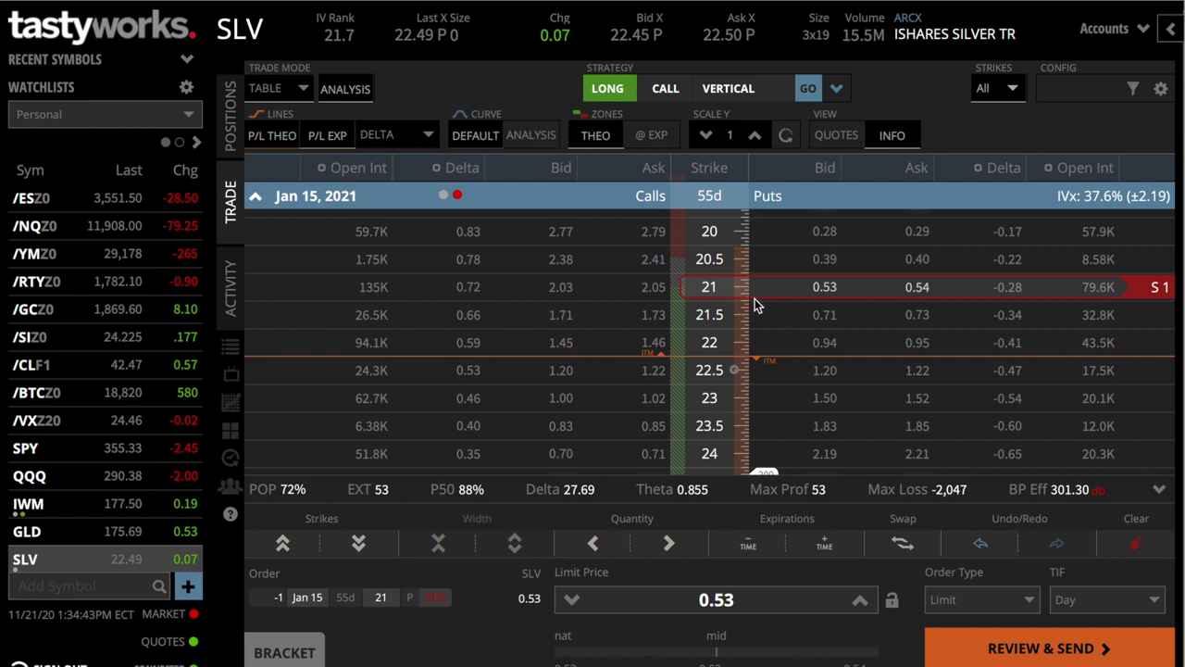
scroll(731, 321, down, 5)
scroll(732, 320, up, 7)
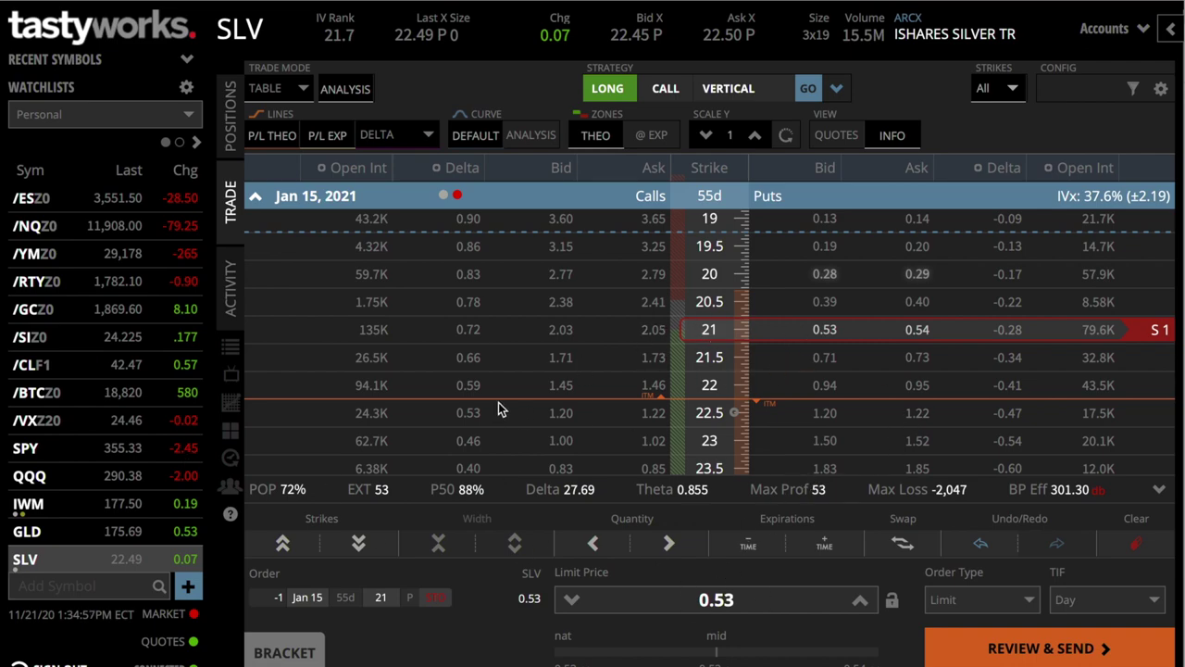
Switch back to the Portafolio Ejemplo spreadsheet and review the PYPL position's instrument, IVR, SPY correlation and iron condor strategy
key(ctrl+Up)
click(418, 214)
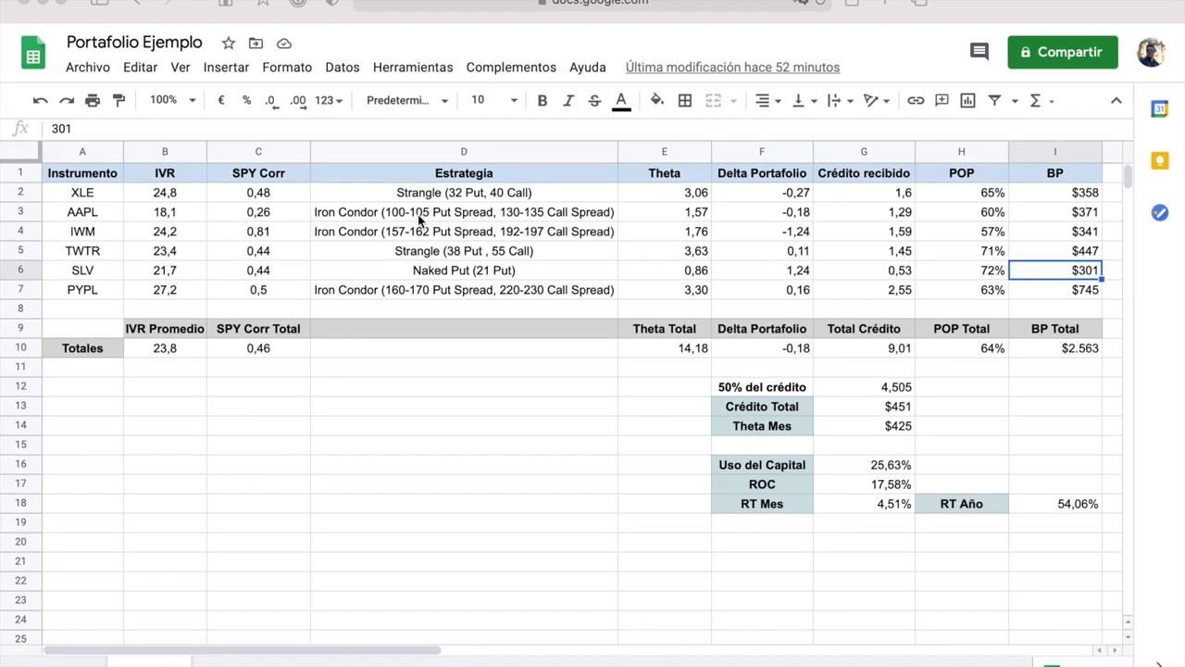
click(82, 287)
click(91, 313)
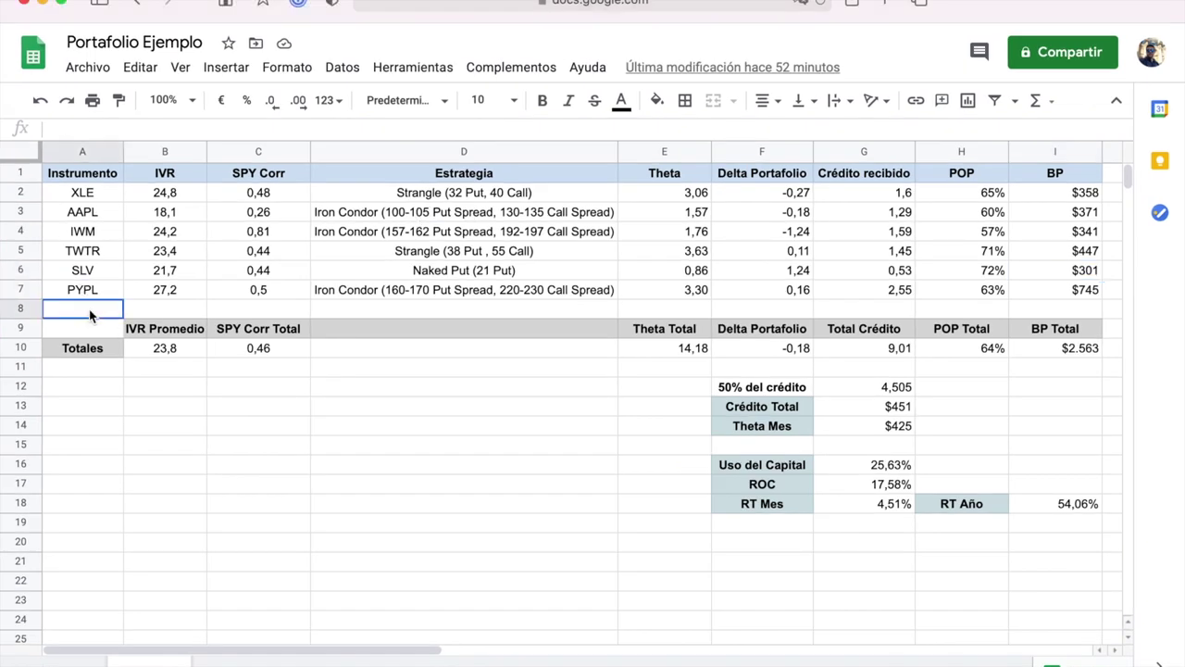
click(84, 296)
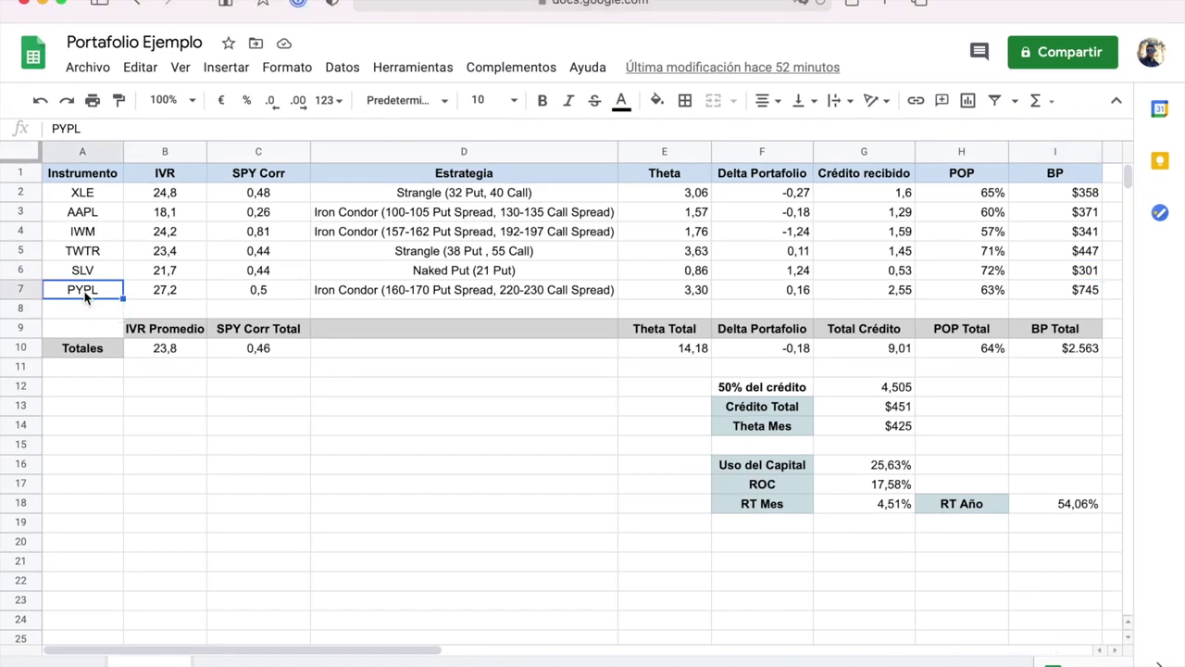
click(180, 293)
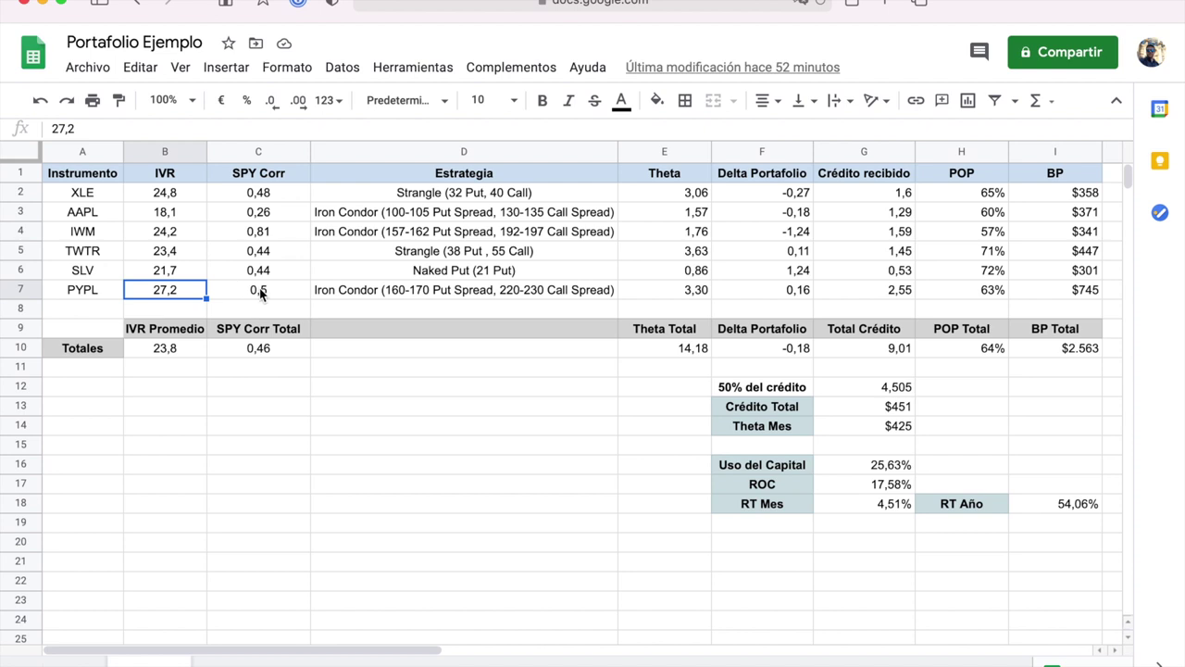
click(283, 292)
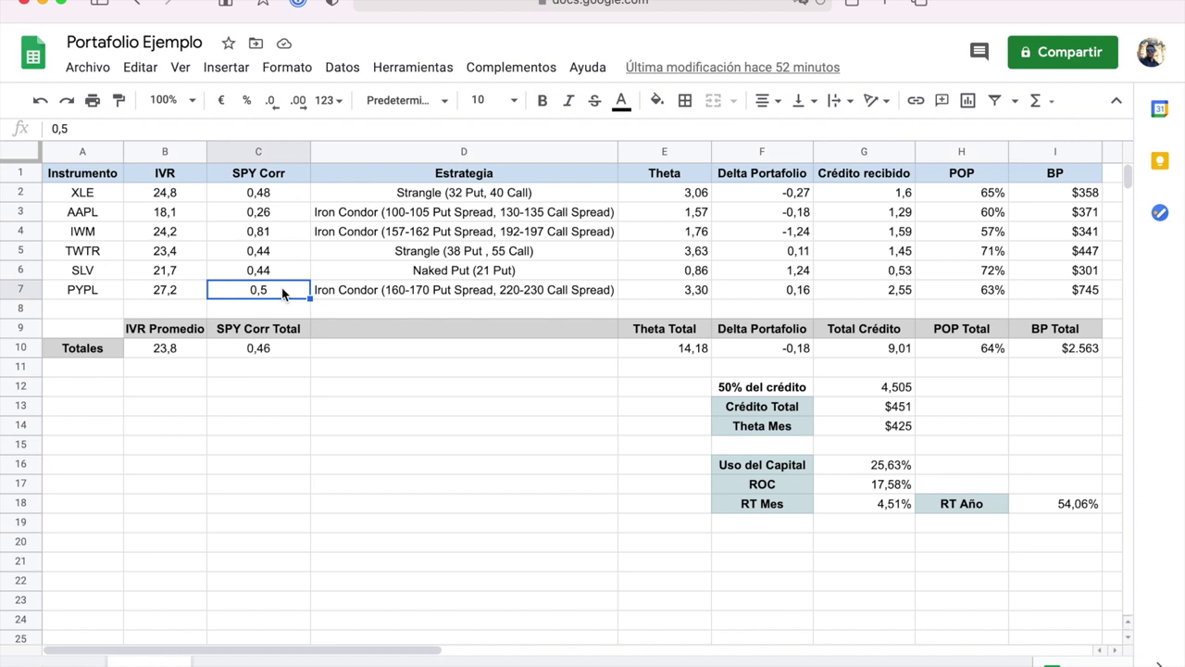
click(406, 291)
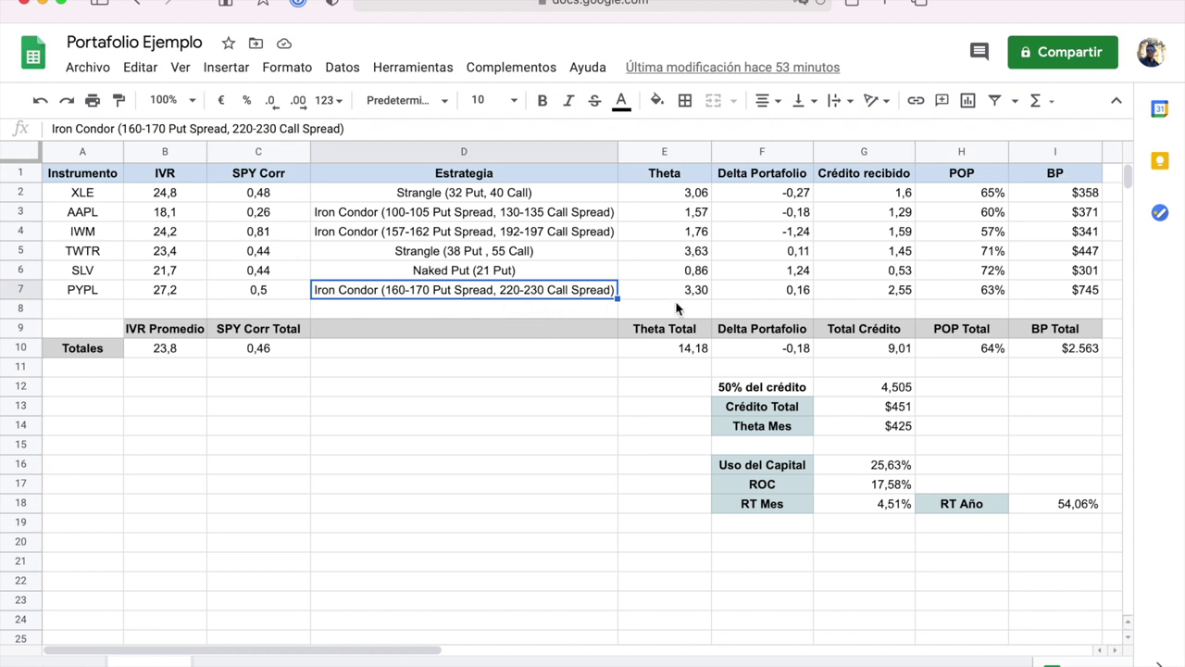
Review PYPL's theta, portfolio delta, received credit, POP and BP
click(700, 292)
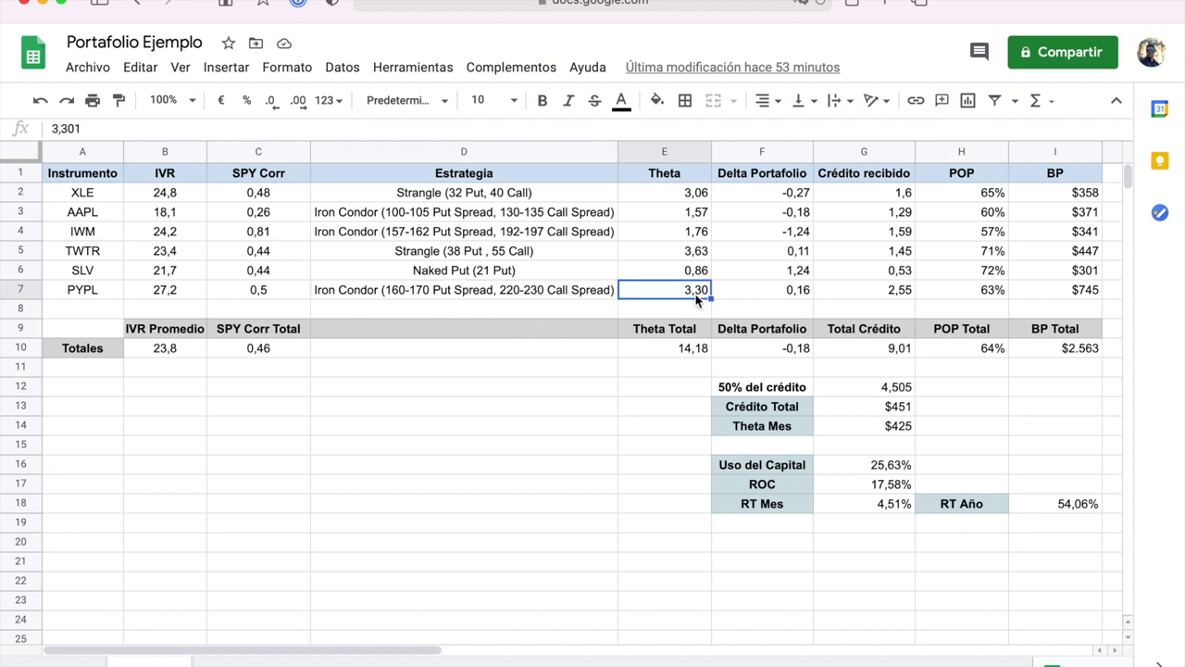
click(766, 296)
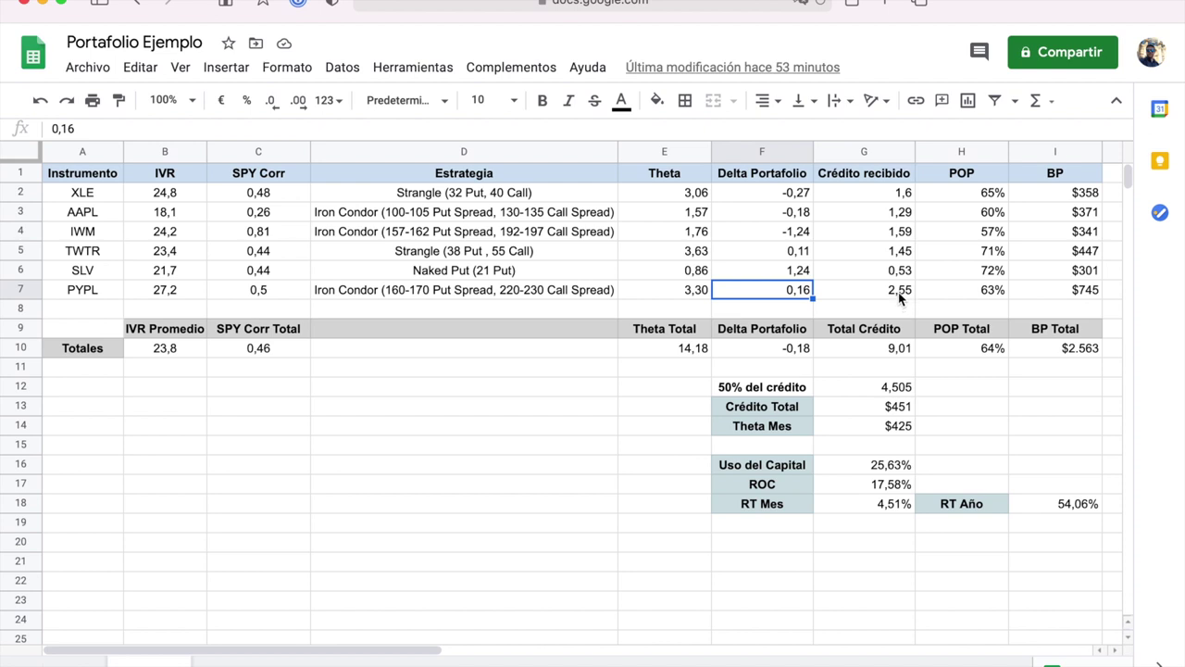
click(895, 288)
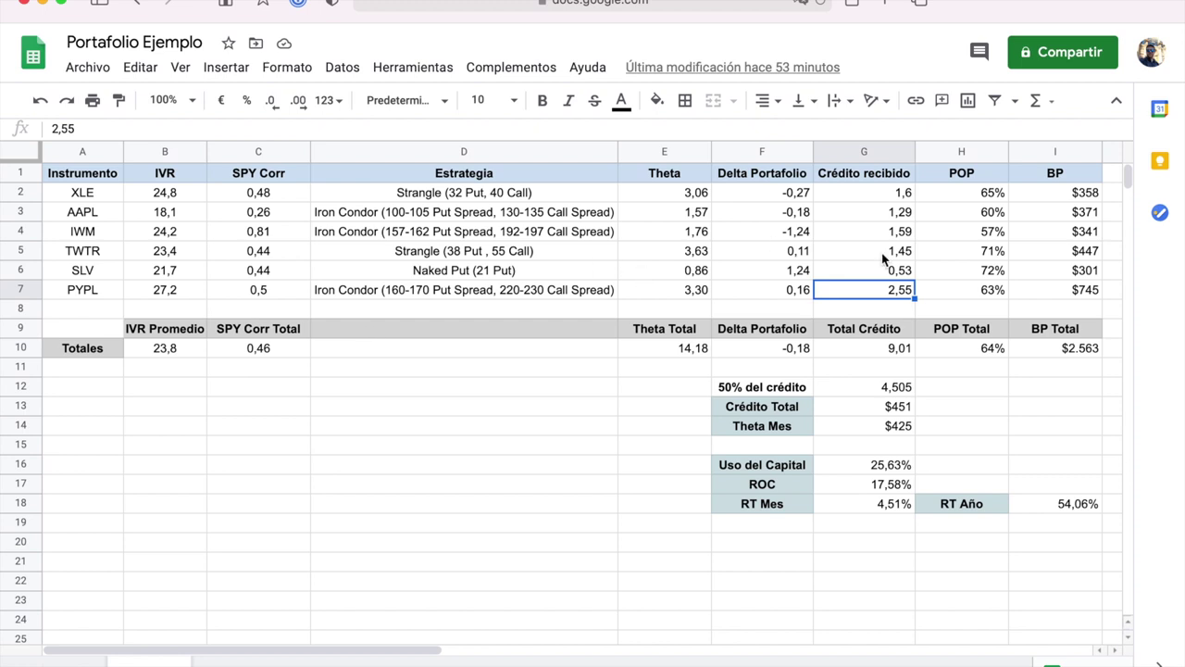
click(976, 290)
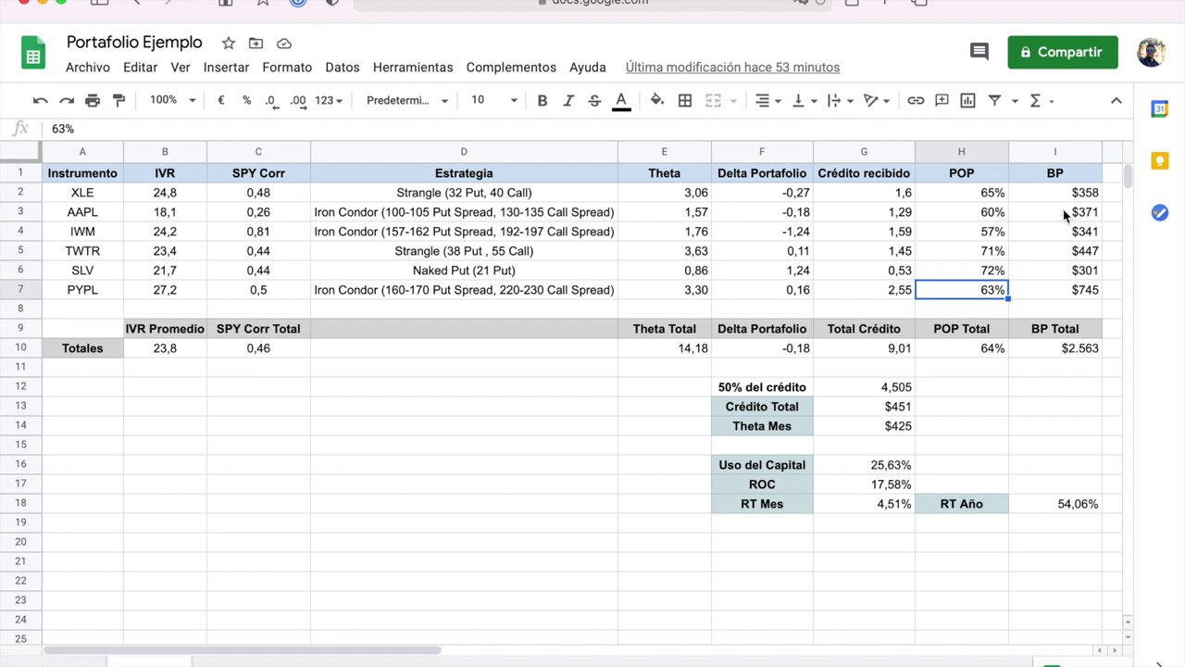
click(1089, 292)
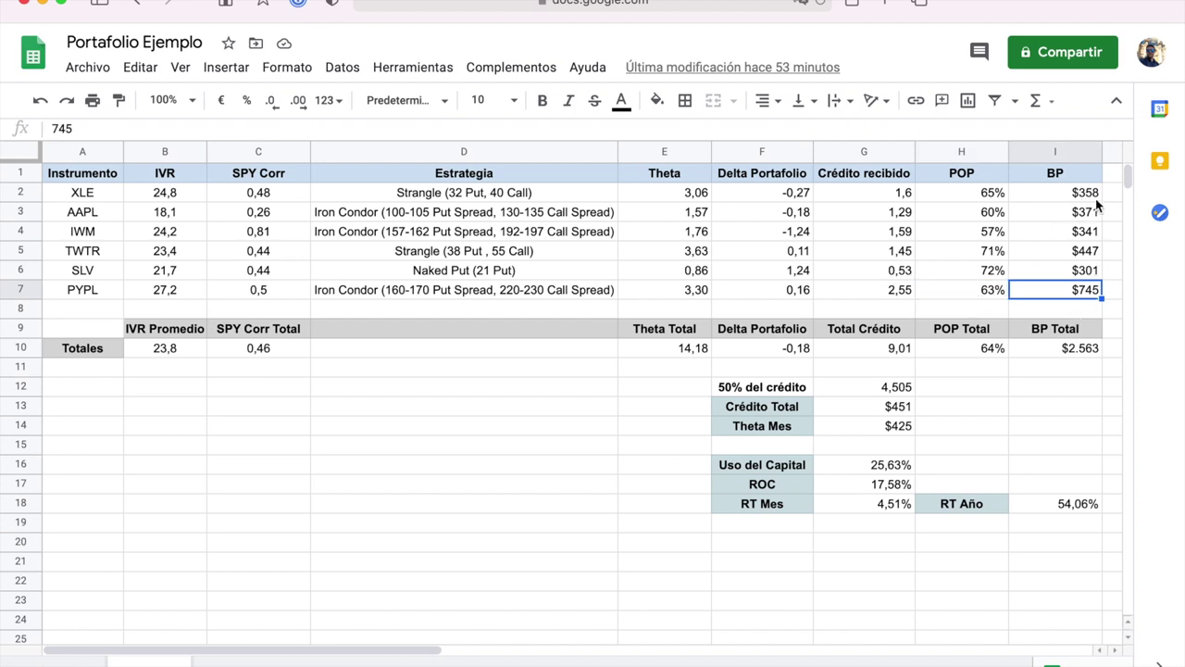
click(1090, 313)
click(1092, 292)
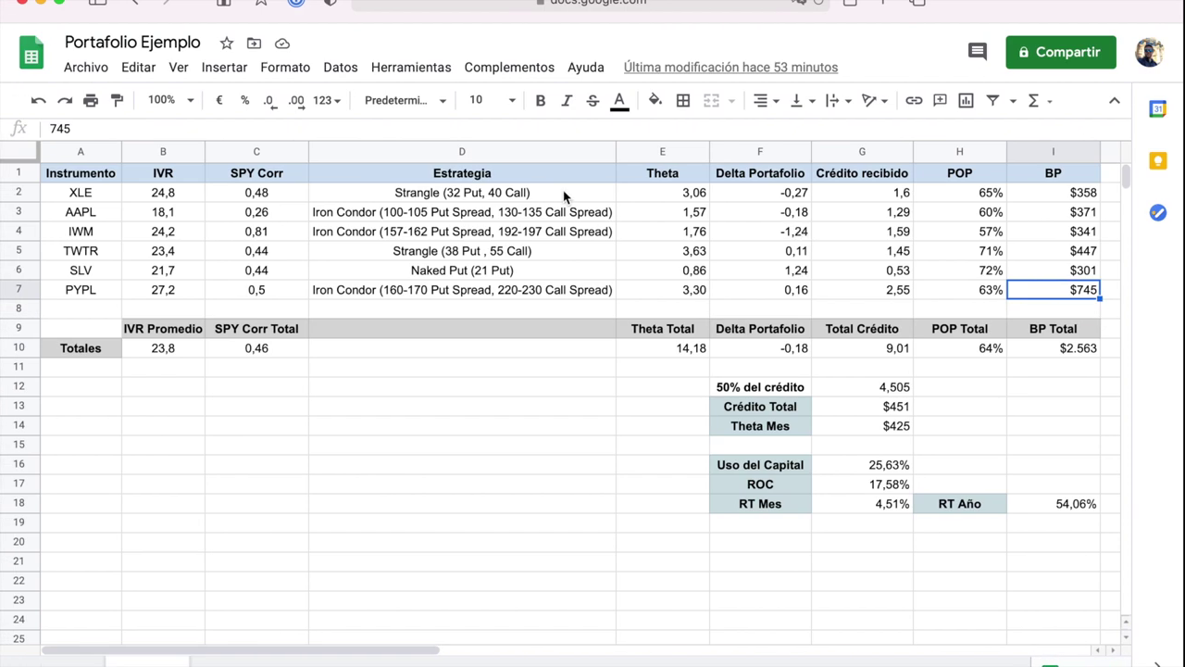
Switch to tastyworks, load the symbol PYPL and expand its Jan 15, 2021 option chain
key(ctrl+Up)
click(776, 250)
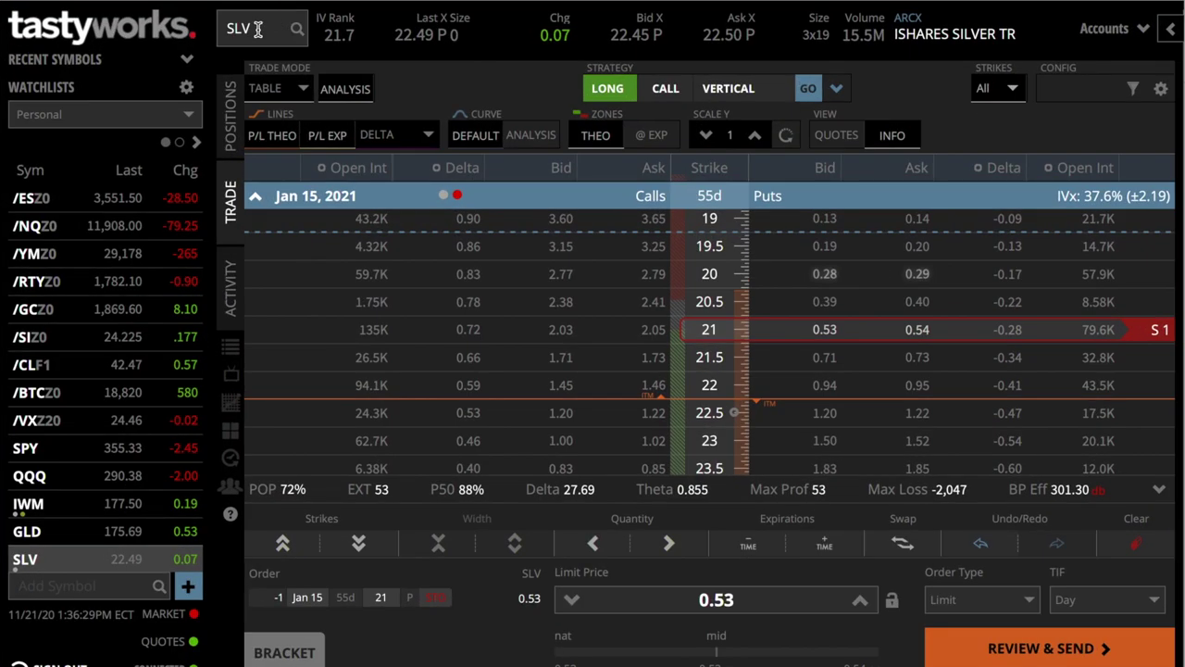
text(PYPL)
key(Return)
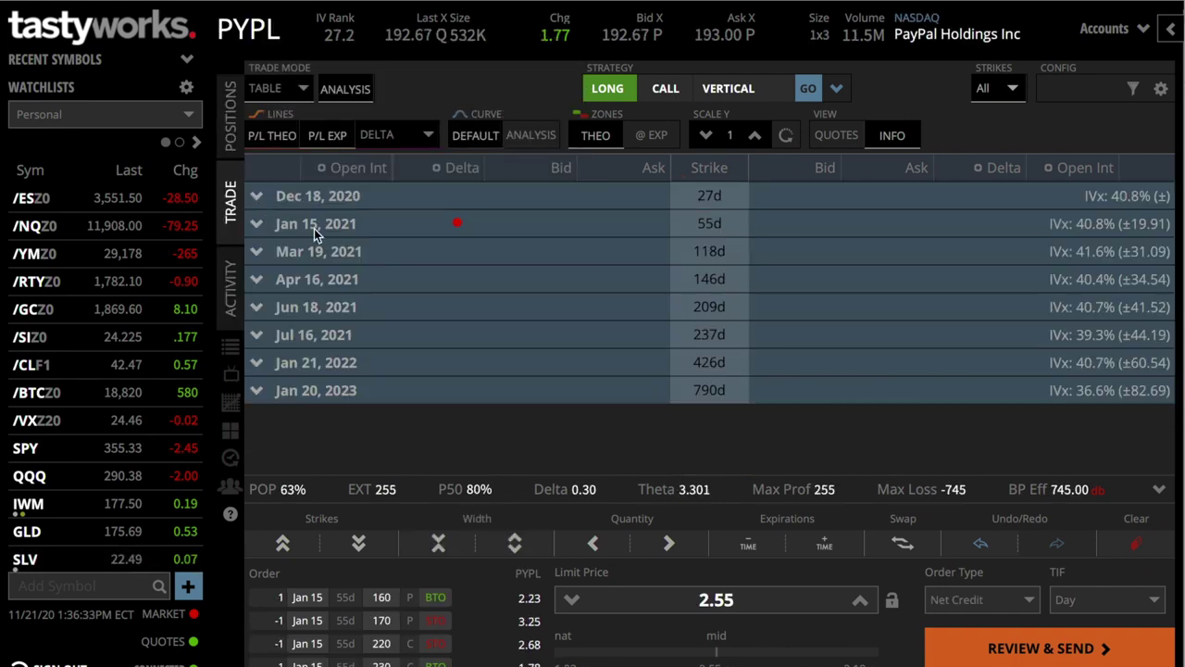
click(260, 228)
Examine the PYPL iron condor's 160-170 put spread and 220-230 call spread in the option chain
scroll(828, 265, up, 5)
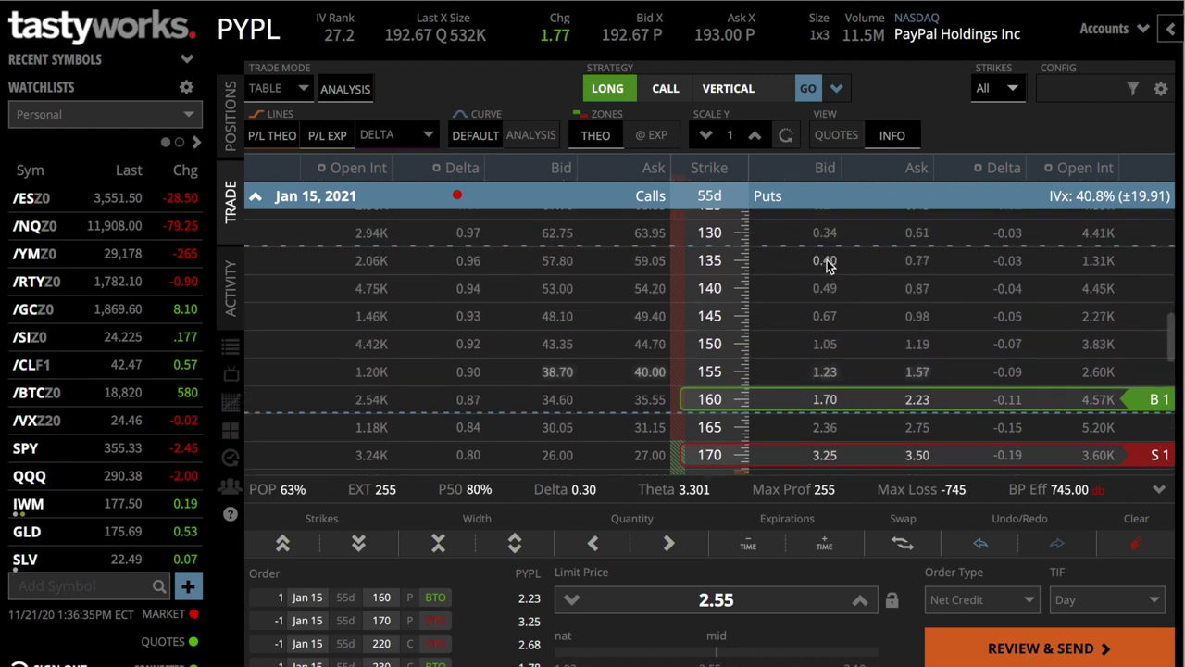
scroll(789, 381, down, 2)
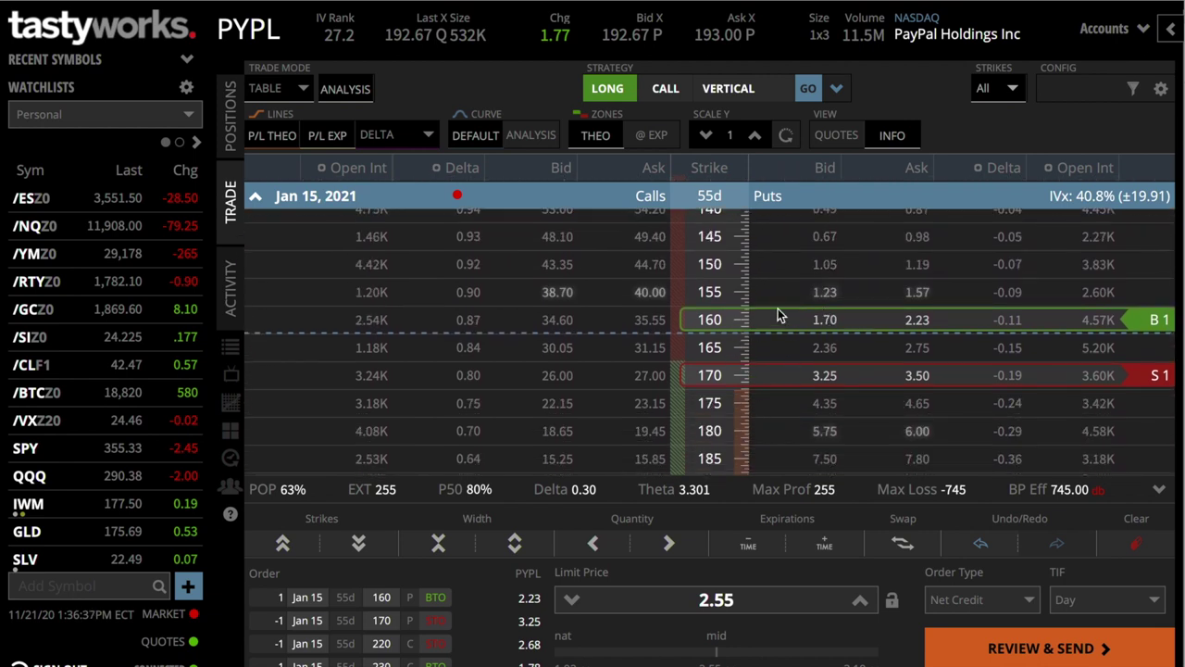
scroll(782, 329, down, 1)
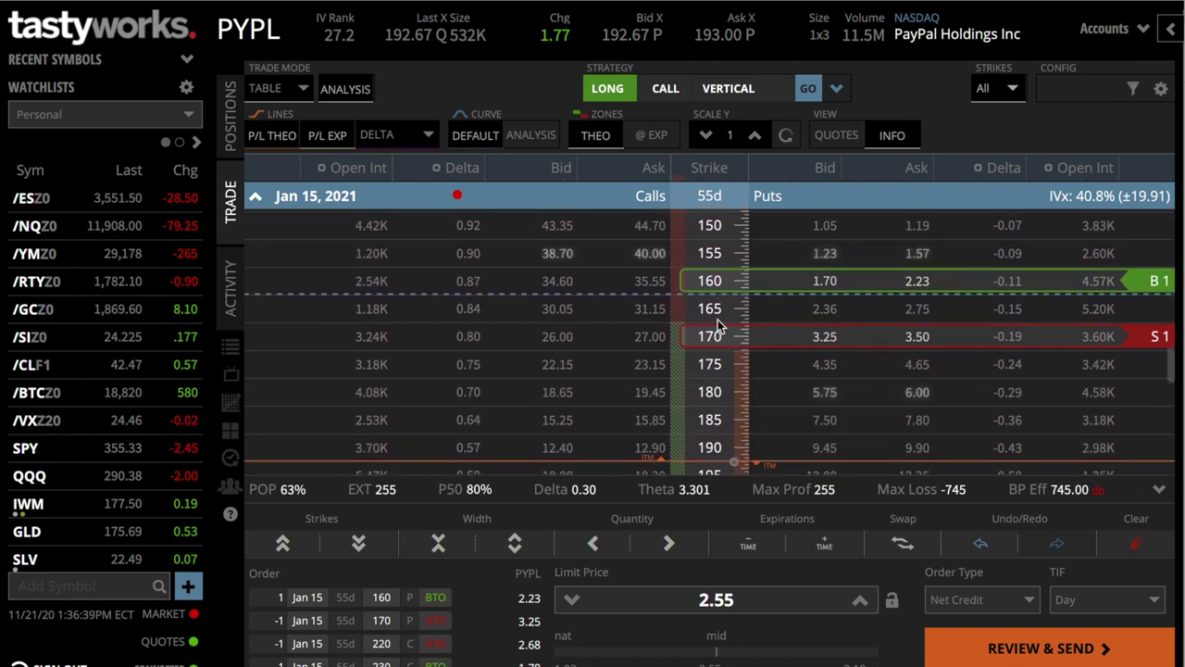
scroll(800, 348, down, 5)
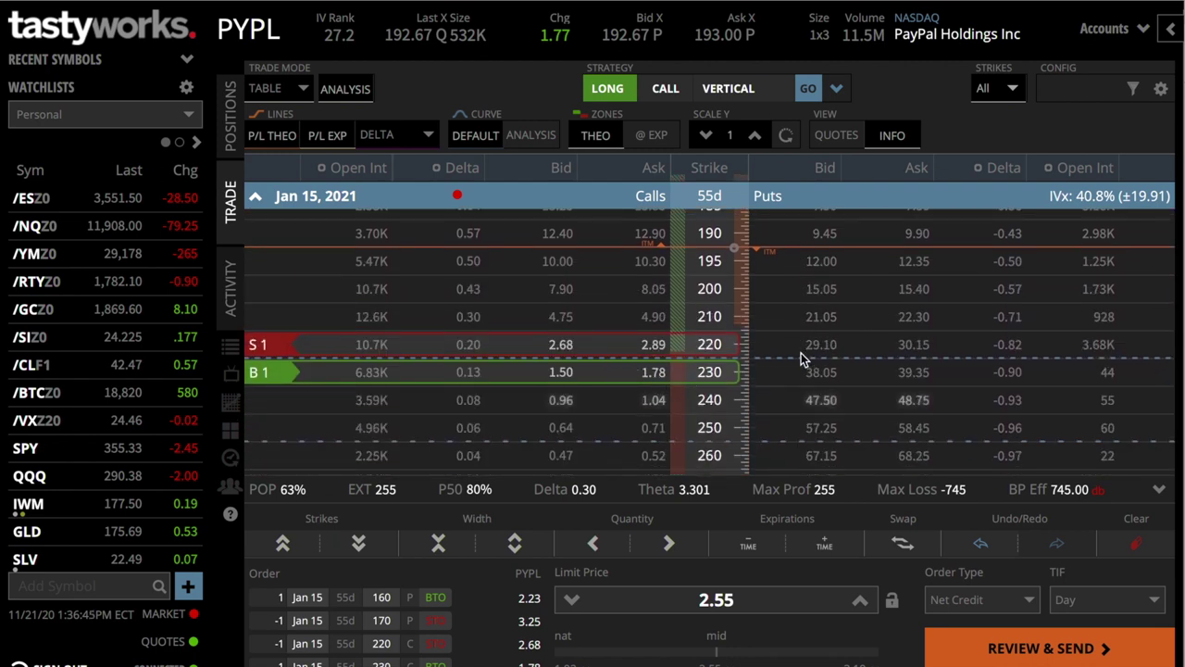
scroll(801, 354, up, 3)
scroll(800, 360, up, 1)
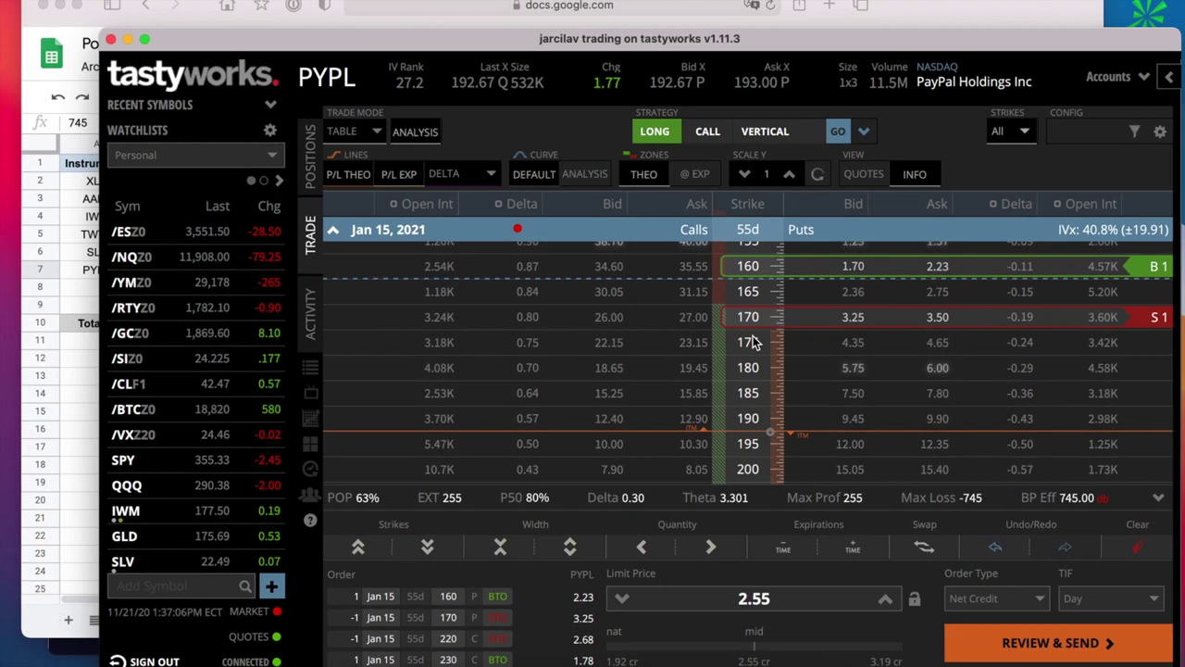
Switch back to the Portafolio Ejemplo spreadsheet and highlight the positions from the Instrumento column through Estrategia
key(ctrl+Up)
click(473, 152)
click(446, 252)
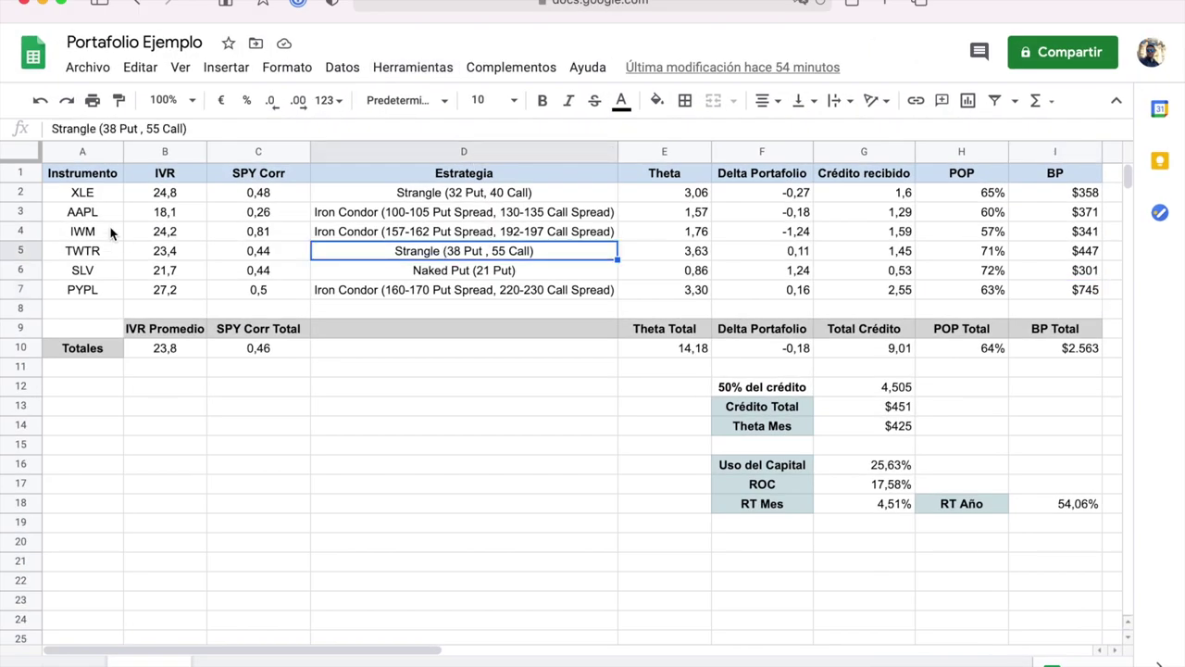
mouse_move(84, 191)
mouse_down()
mouse_move(143, 279)
mouse_move(560, 310)
mouse_up()
click(505, 272)
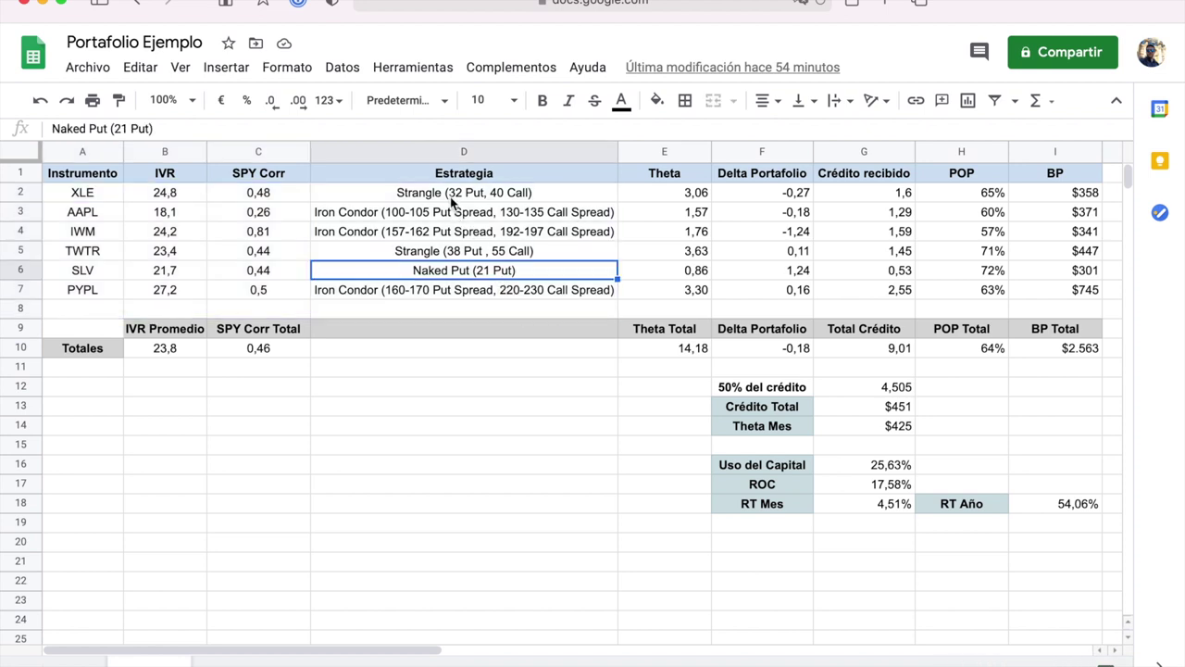
Match the two strangles and the naked put with their instruments XLE, TWTR and SLV
click(452, 198)
click(435, 254)
click(435, 275)
click(426, 193)
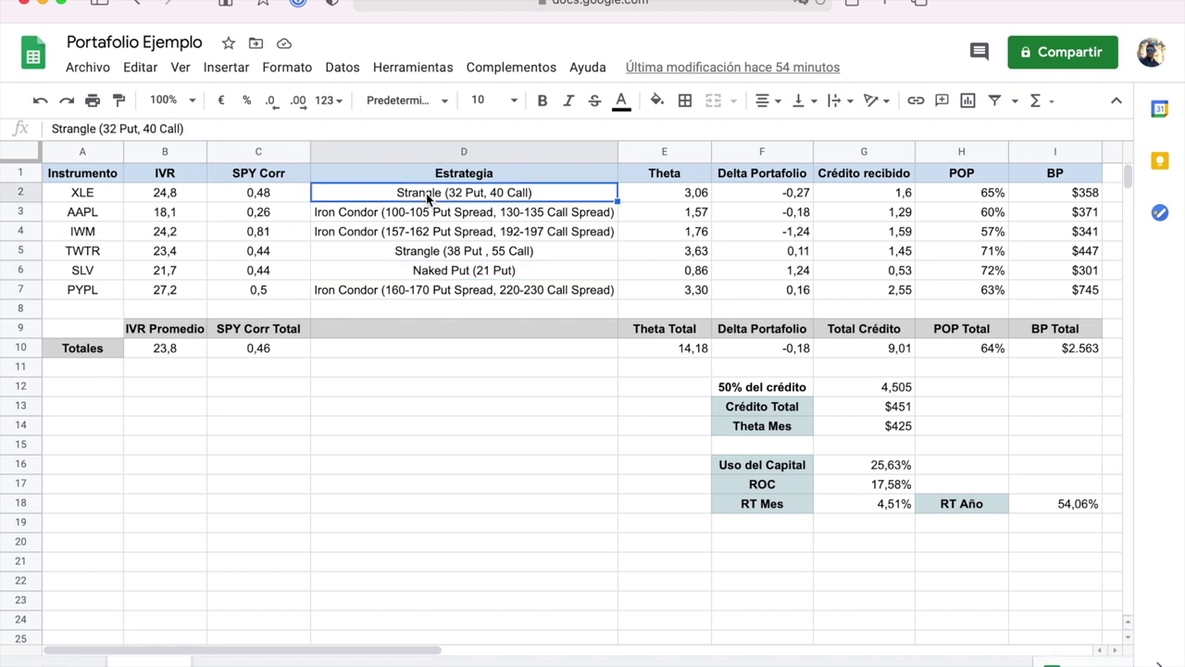
click(90, 193)
click(449, 252)
click(80, 252)
click(442, 271)
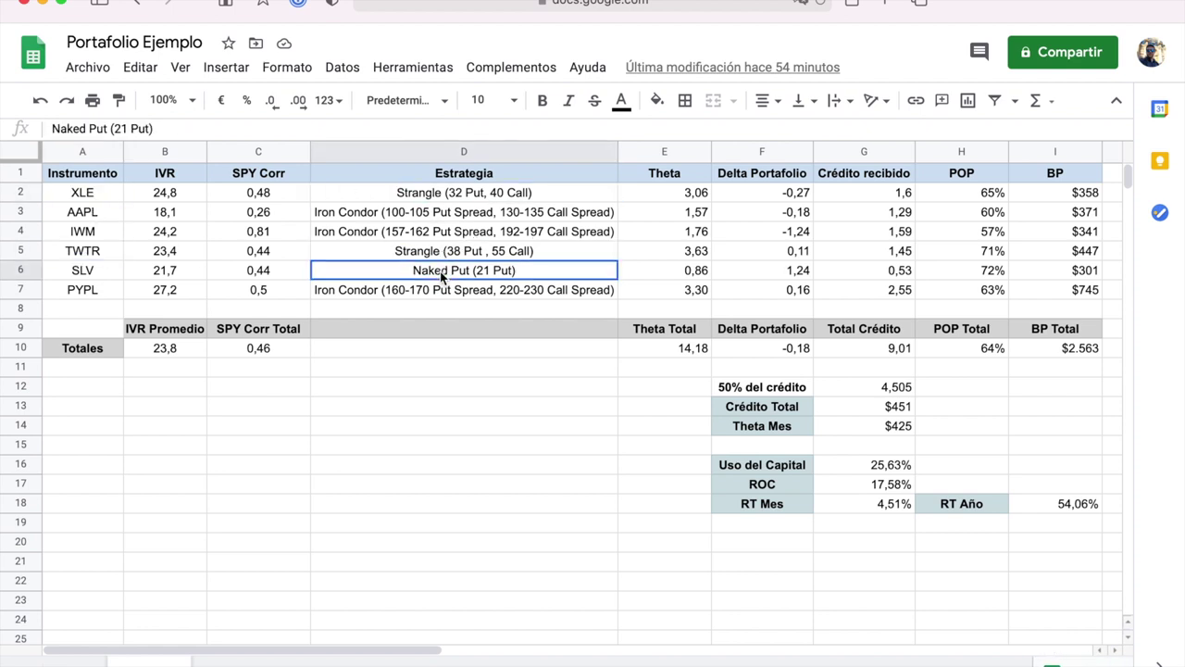
click(87, 273)
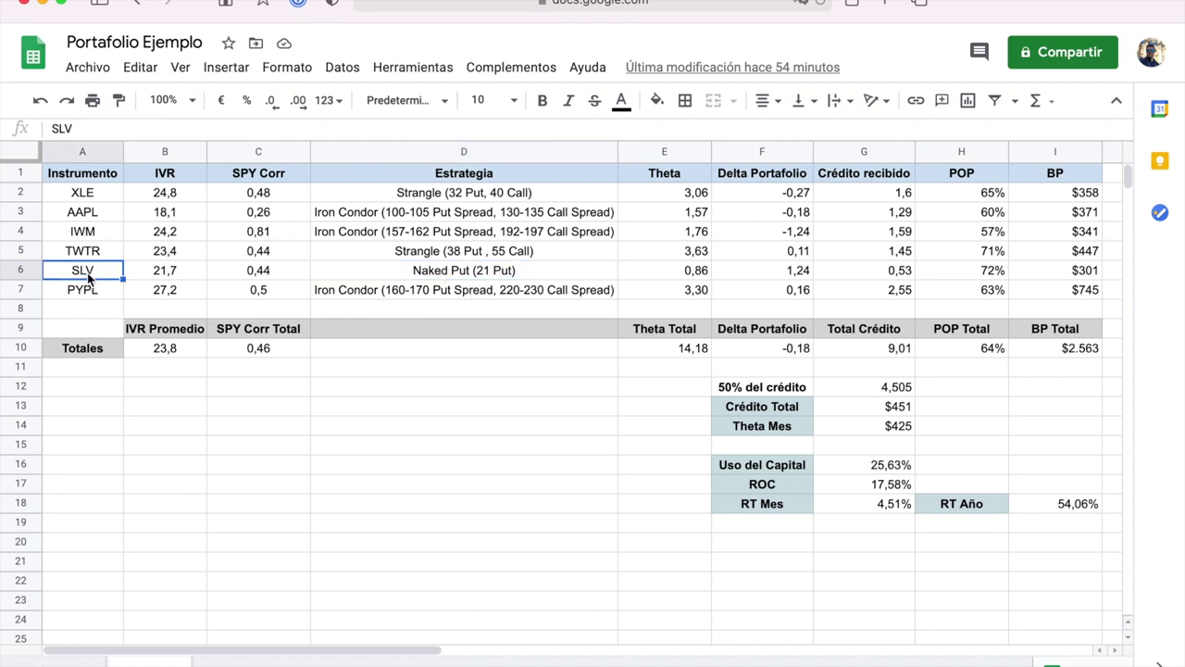
Go over the strangle and naked put strategies once more, starting from the XLE instrument
click(92, 196)
click(457, 194)
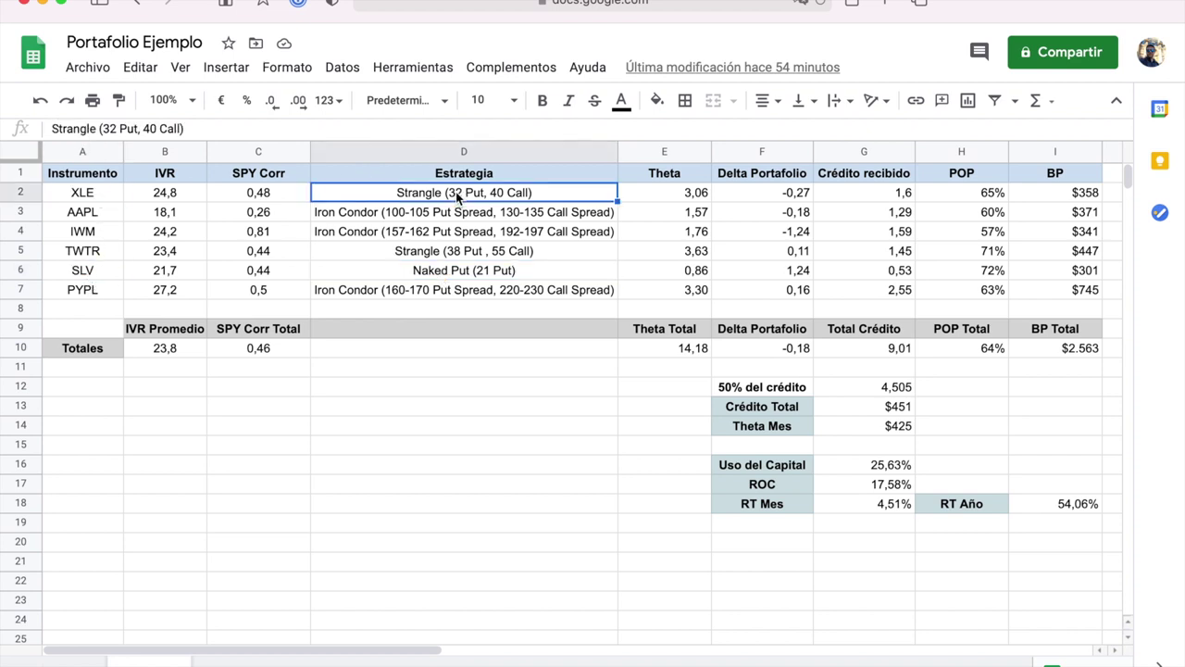
click(457, 250)
click(460, 274)
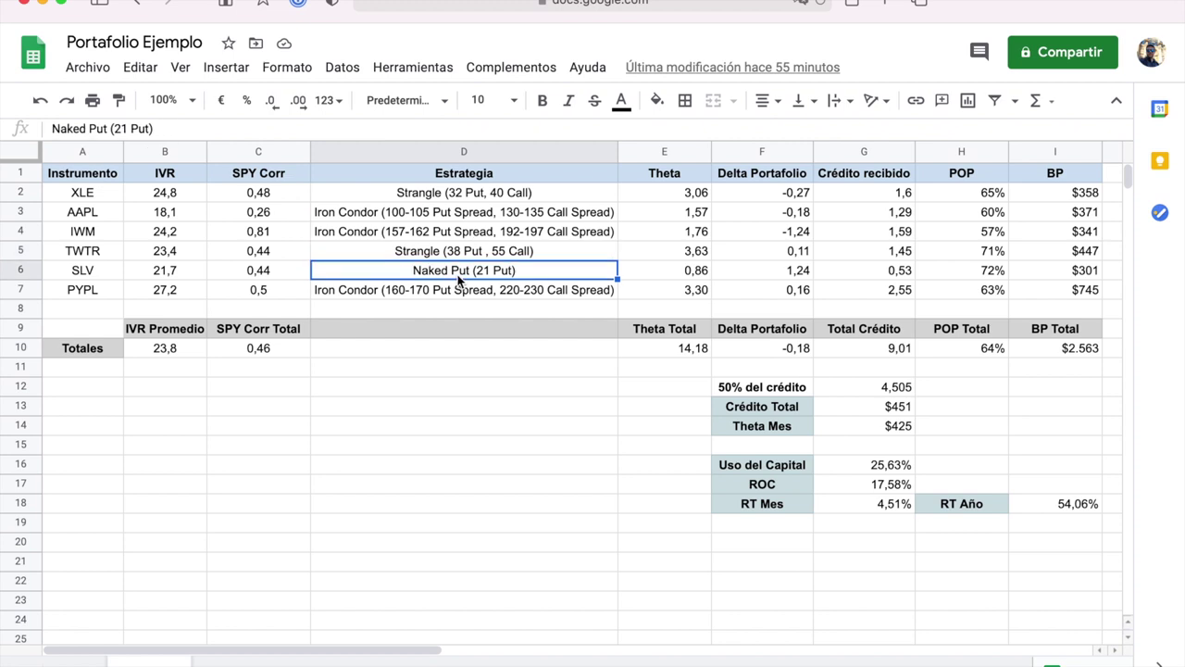
click(456, 194)
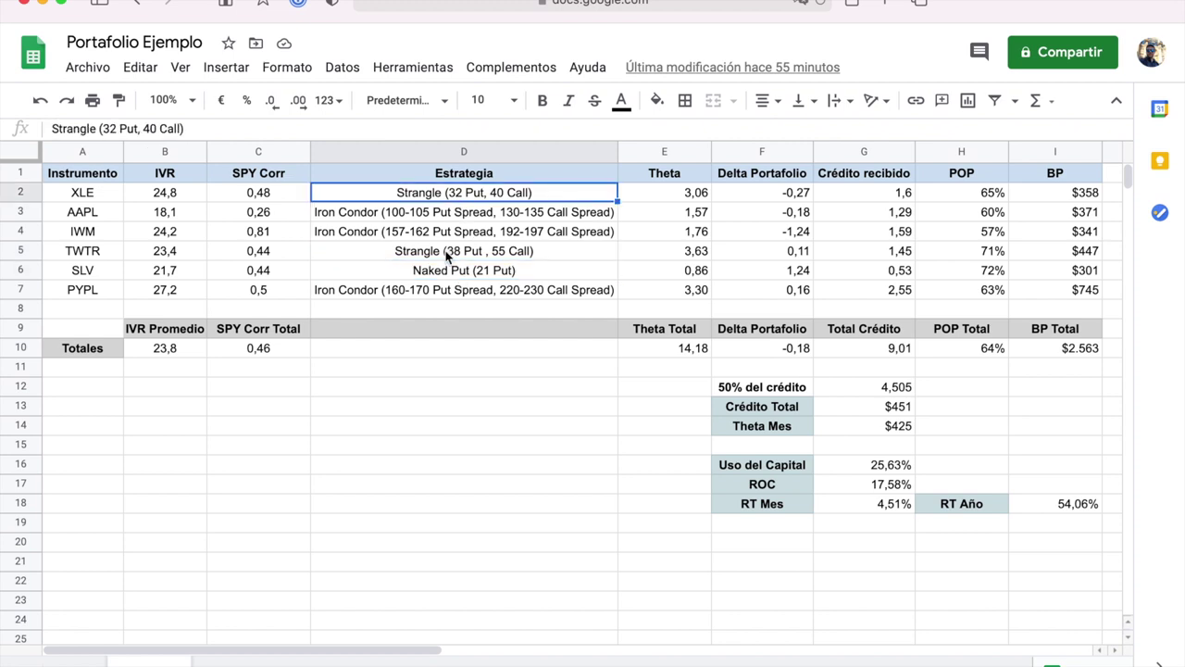
Compare the iron condor strategies of AAPL, IWM and PYPL
click(421, 215)
click(416, 234)
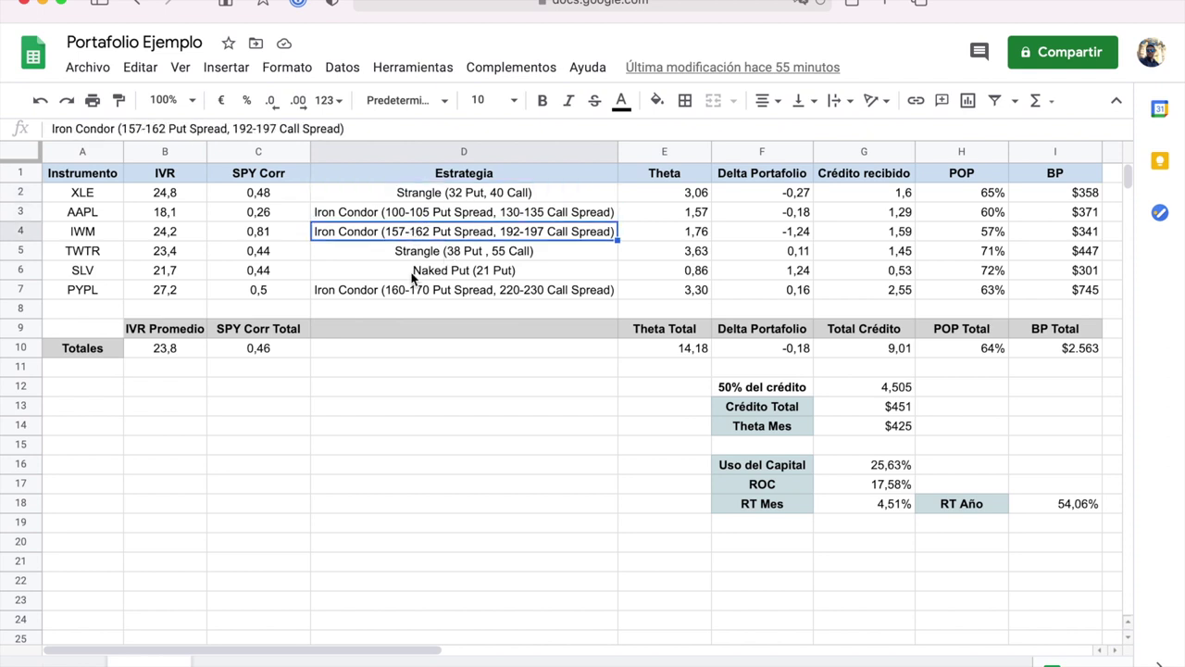
click(407, 292)
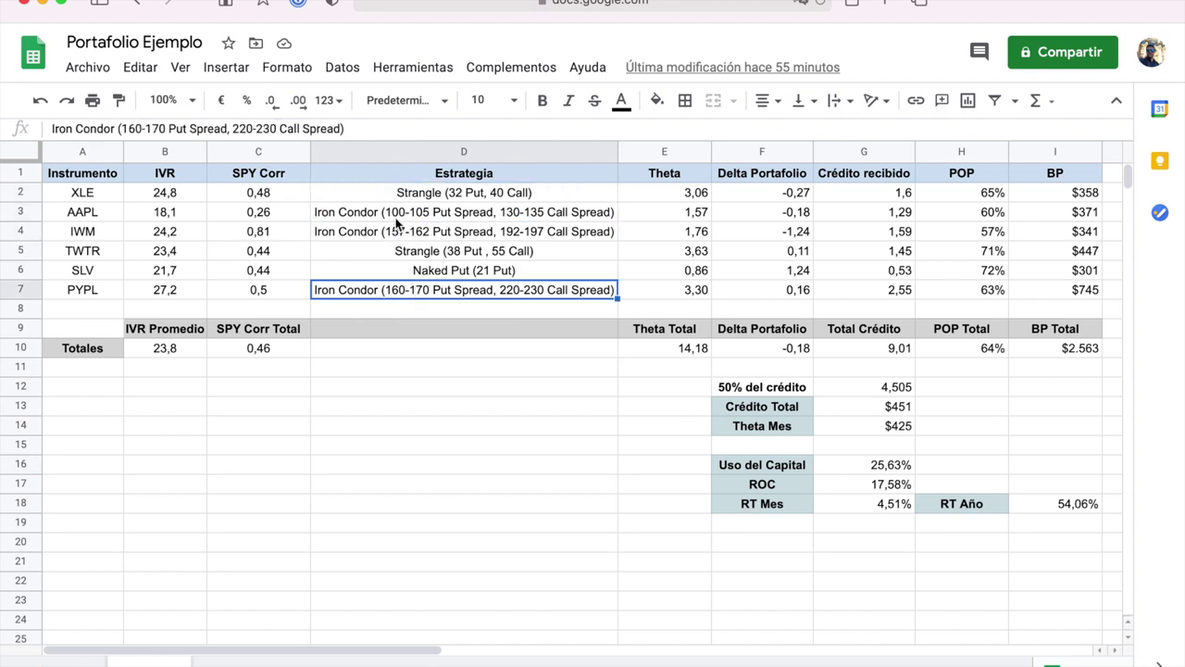
click(396, 212)
click(396, 232)
click(393, 290)
click(457, 210)
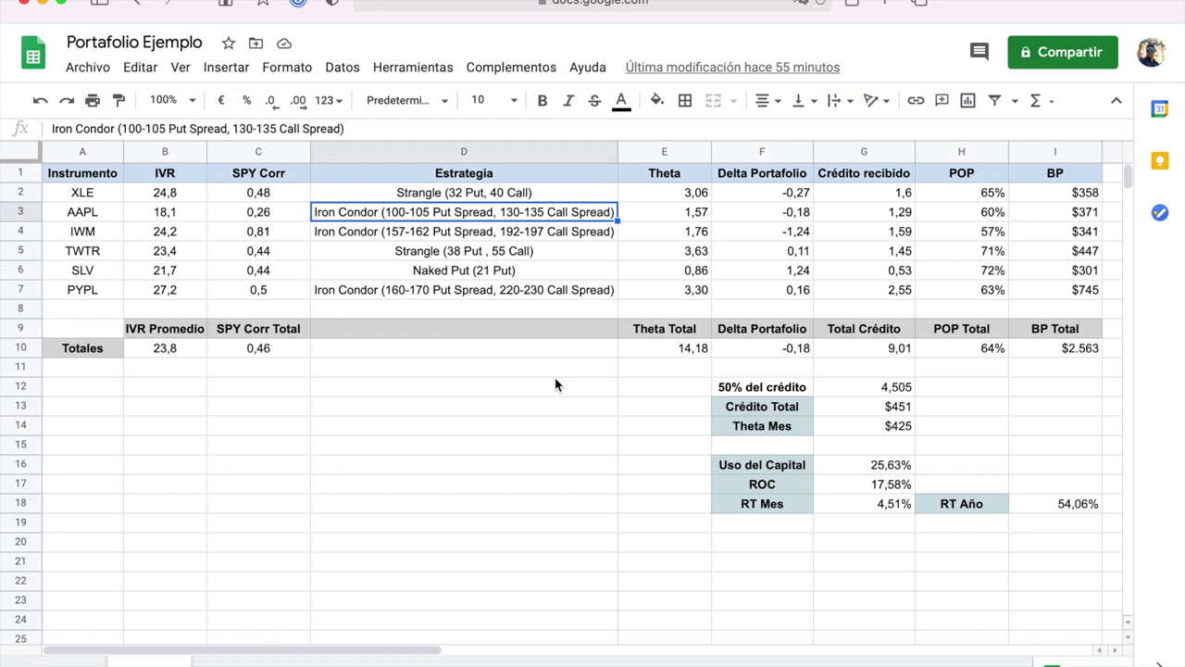
Review the IVR Promedio and SPY Corr Total values in the Totales row
click(178, 365)
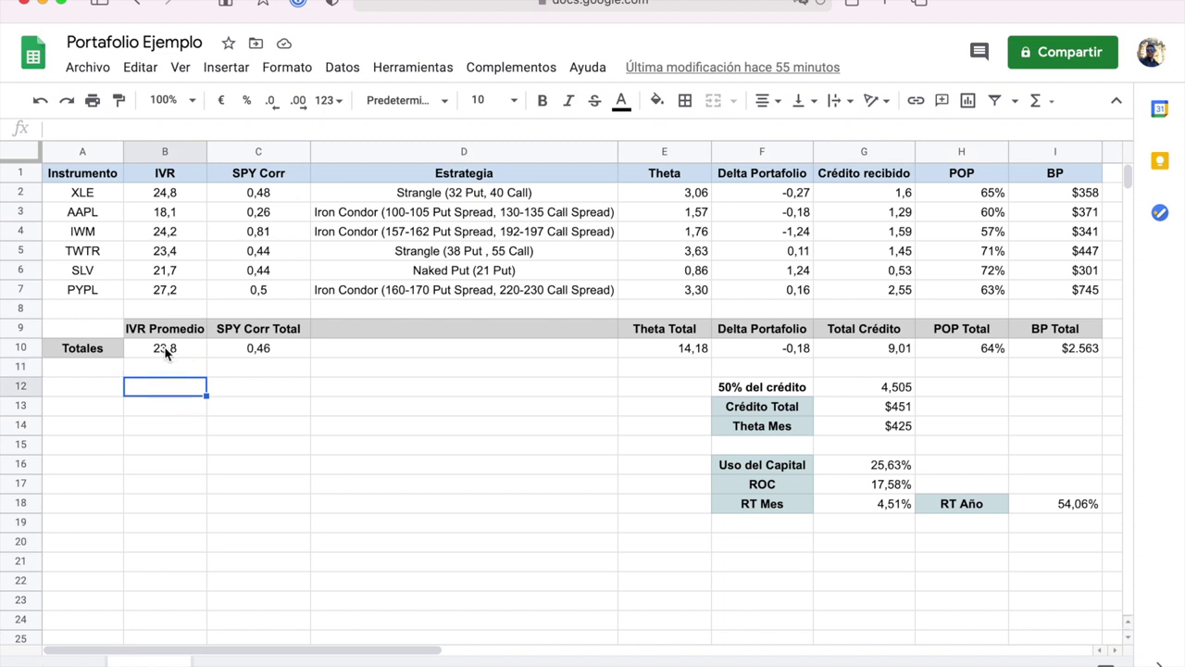
click(166, 351)
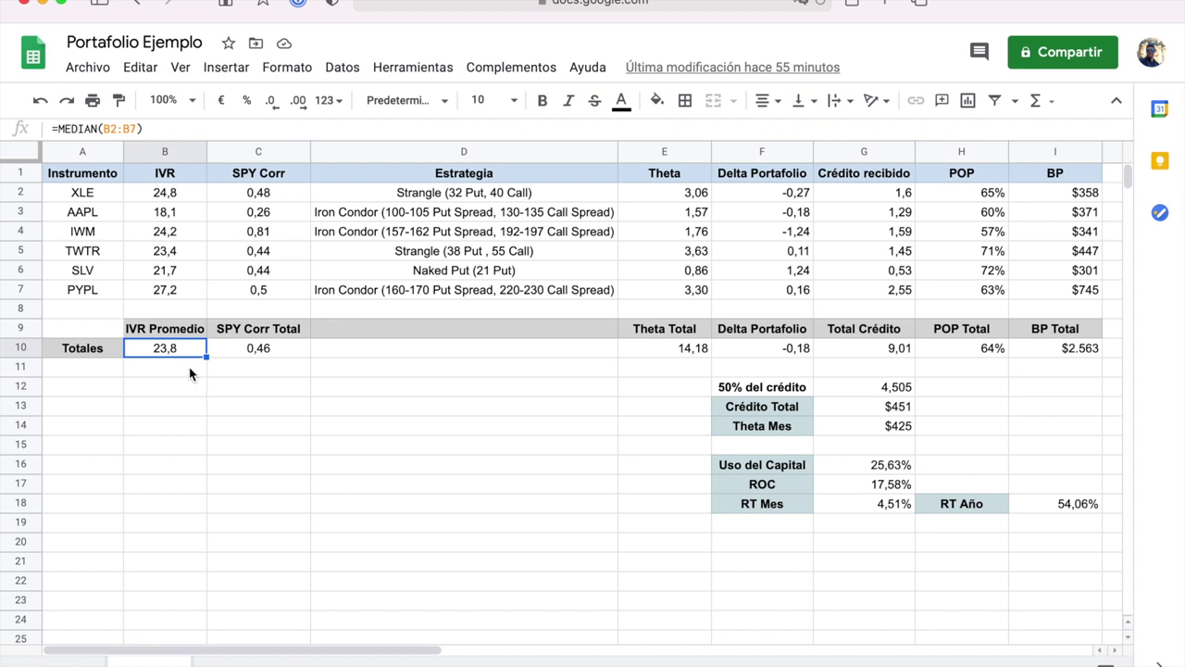
click(277, 355)
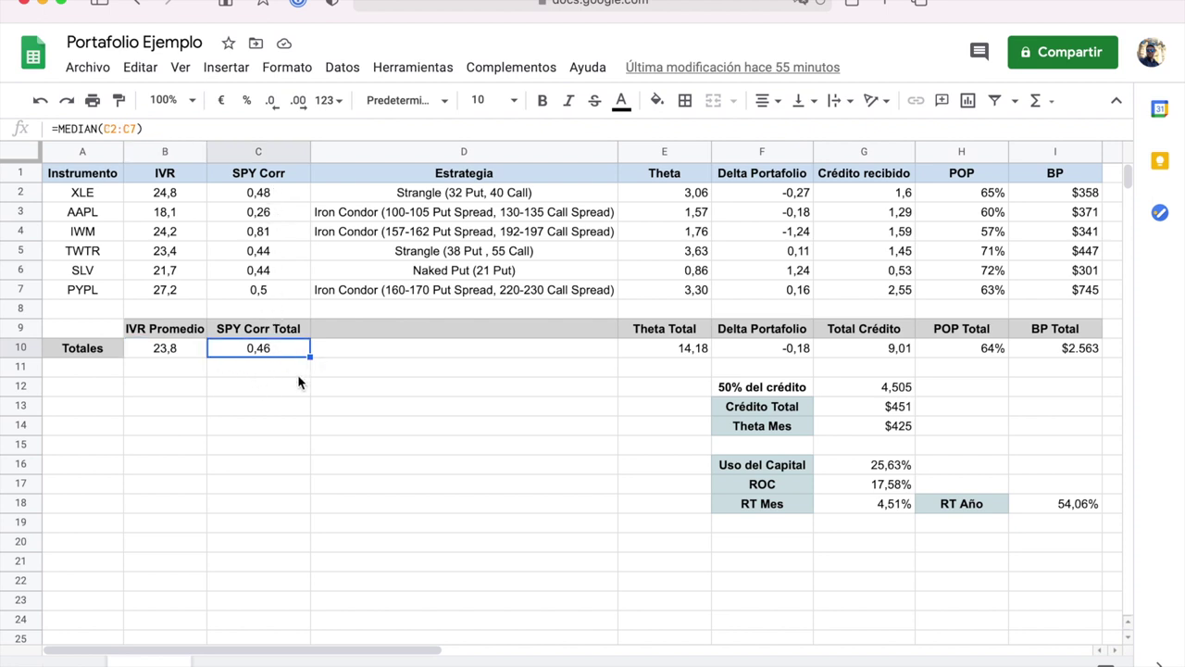
click(291, 390)
click(279, 345)
click(278, 386)
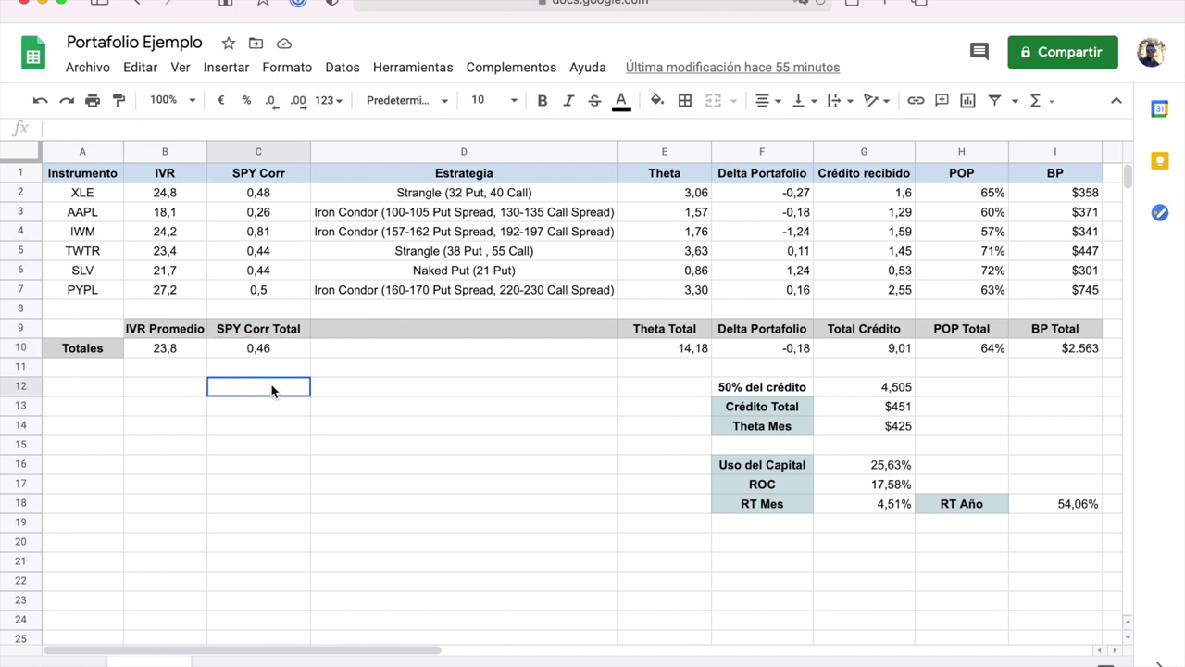
click(276, 350)
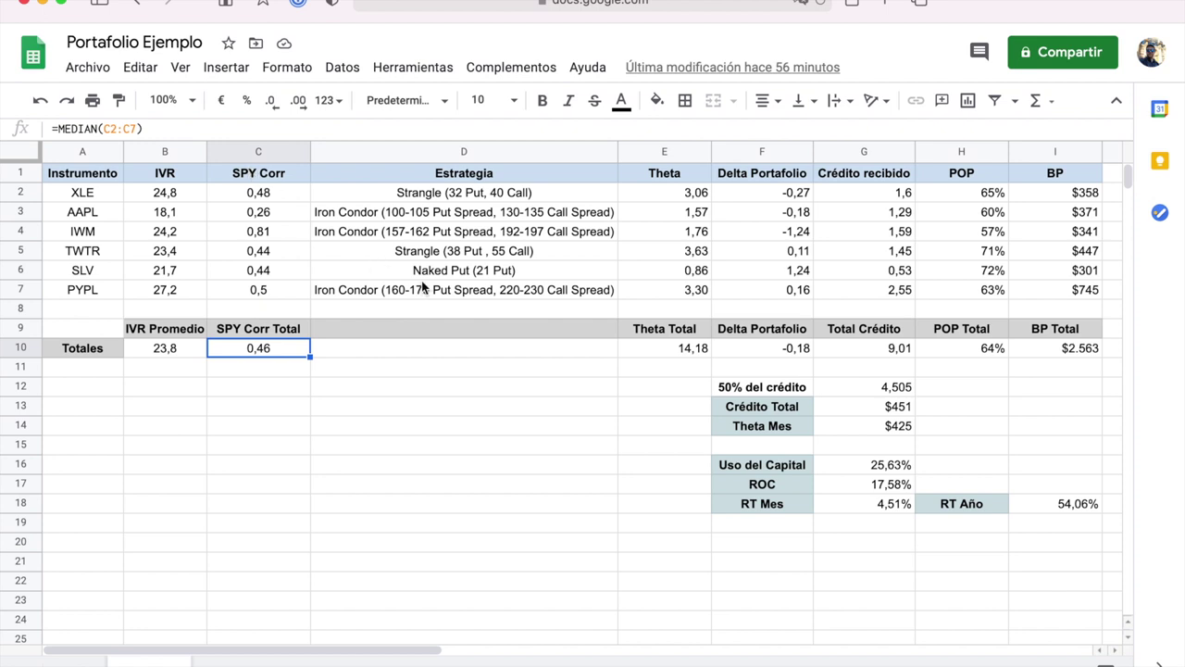
Examine the Theta Total in the Totales row together with the individual Theta values of the six instruments
click(693, 345)
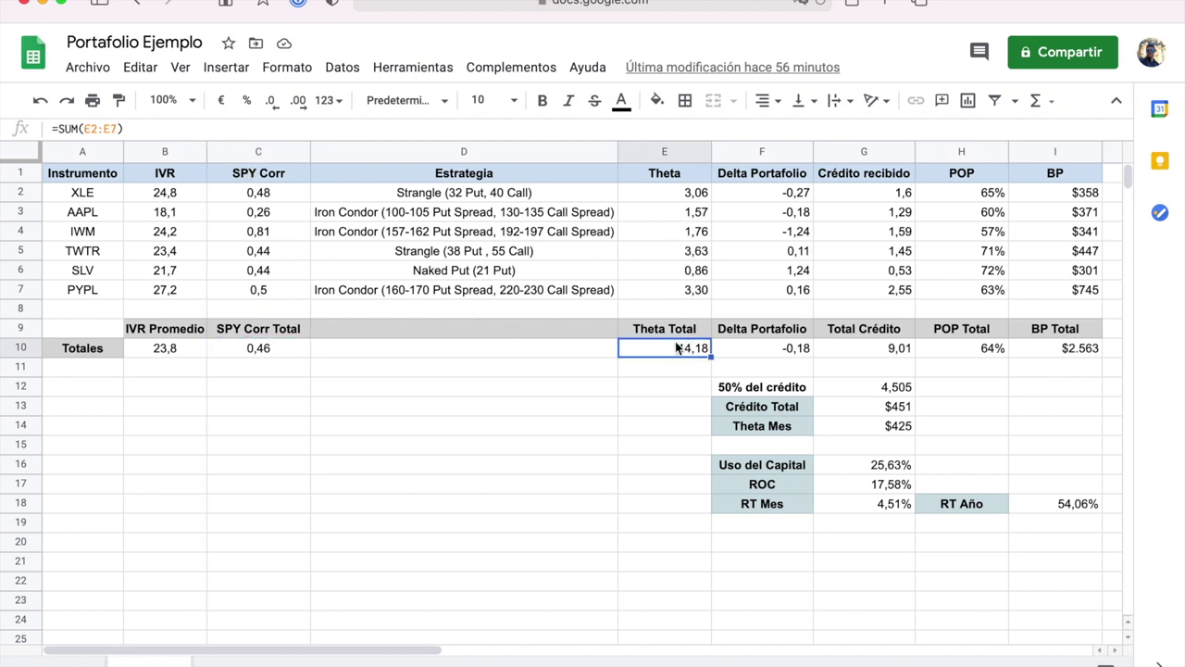
click(679, 374)
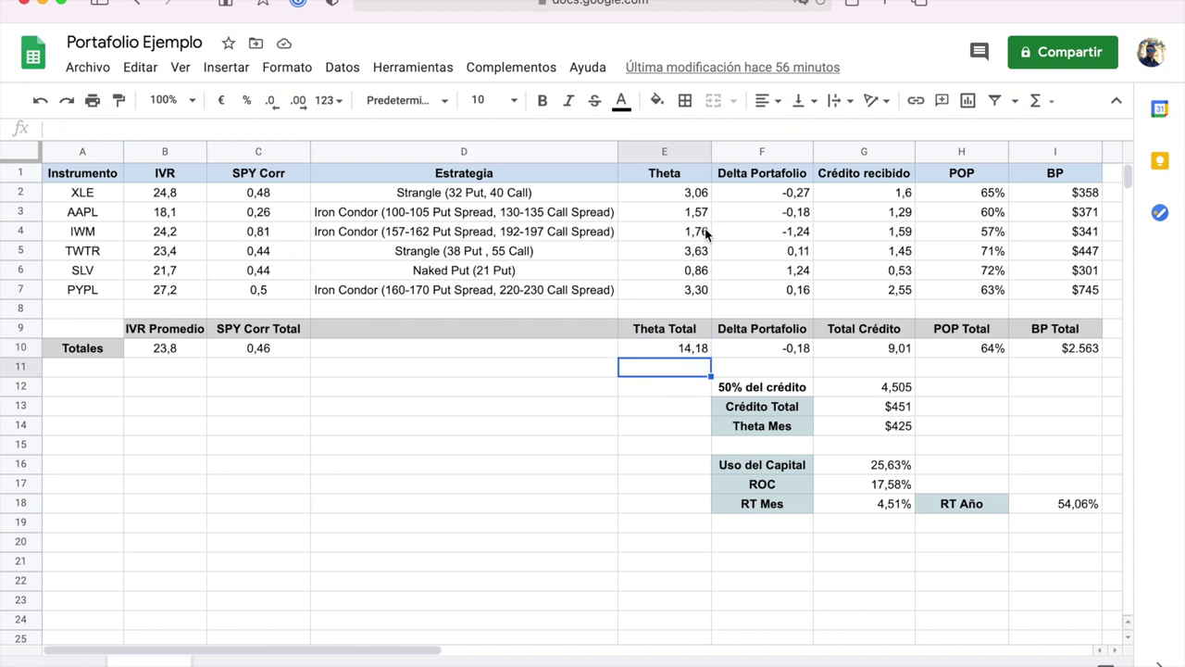
click(689, 195)
drag(689, 195, 690, 290)
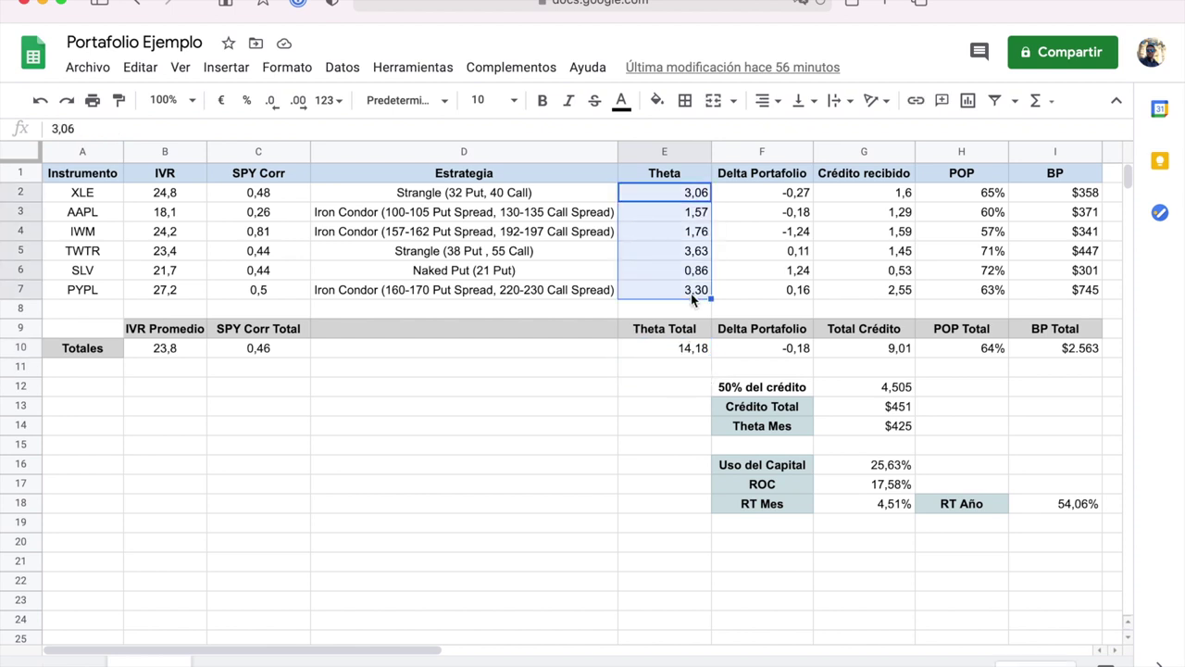
click(686, 197)
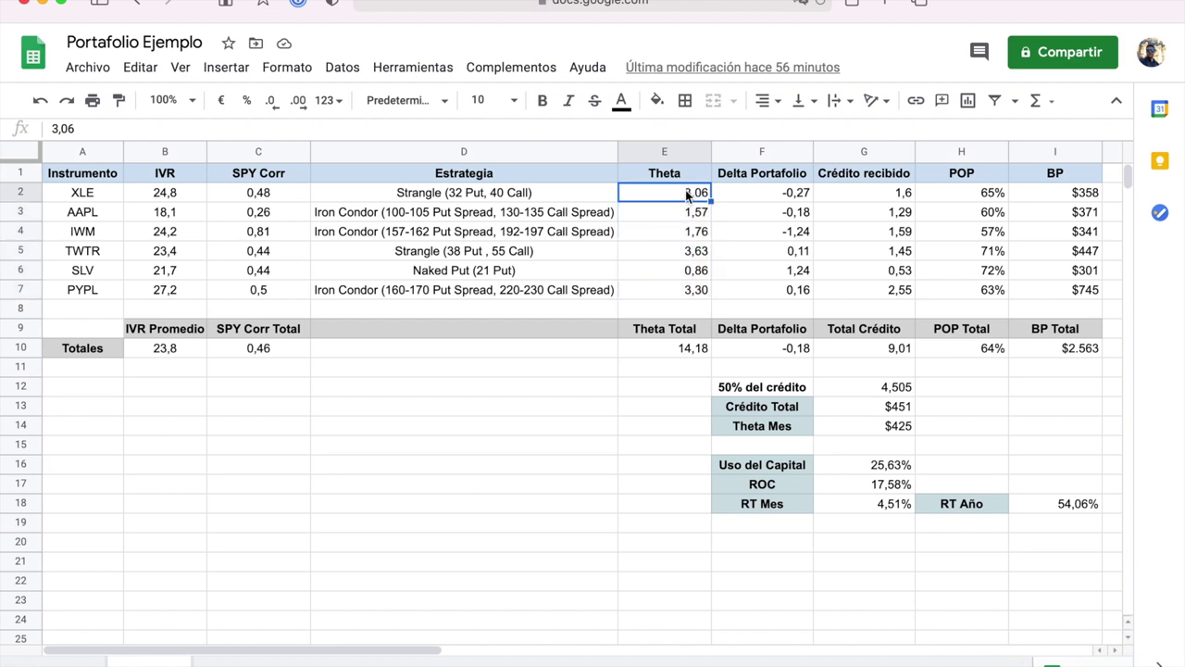
click(692, 348)
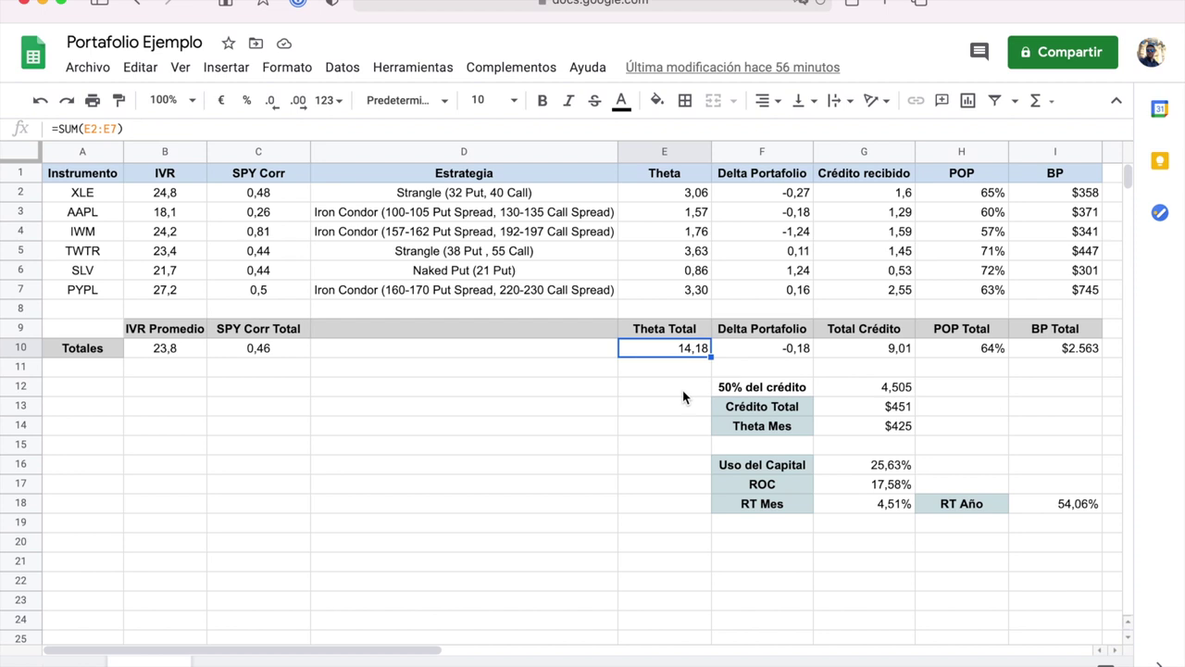
Compare the Theta Mes formula with the Theta Total and the Theta values it derives from
click(849, 427)
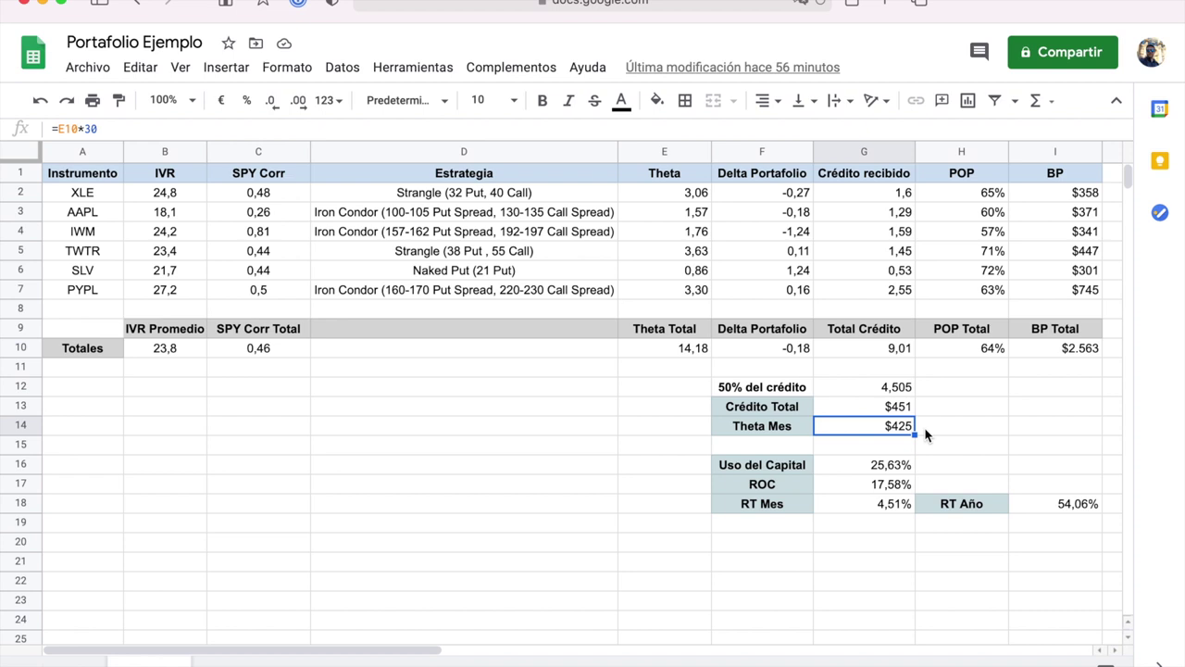
click(688, 348)
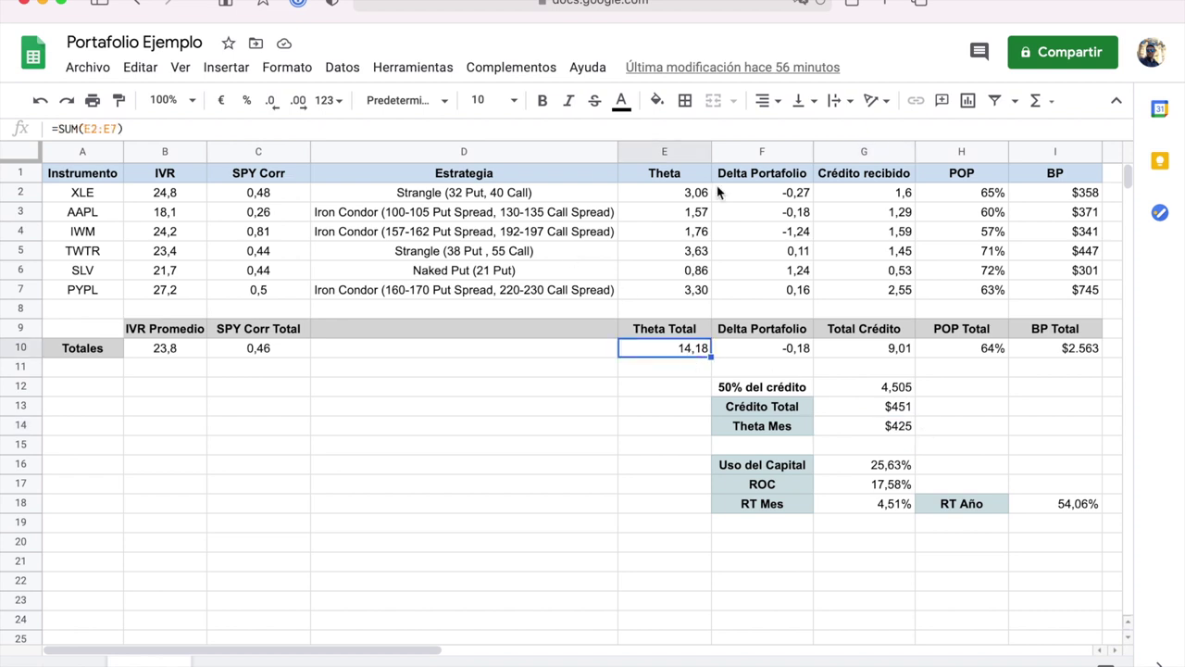
drag(682, 190, 673, 284)
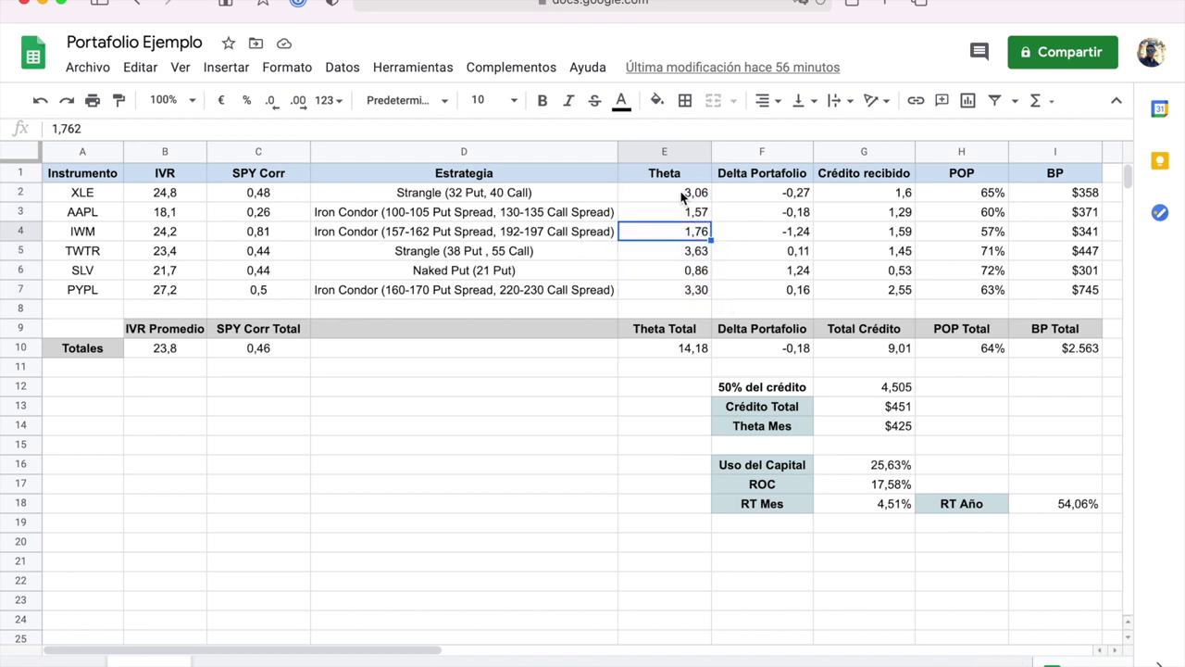
drag(638, 193, 675, 288)
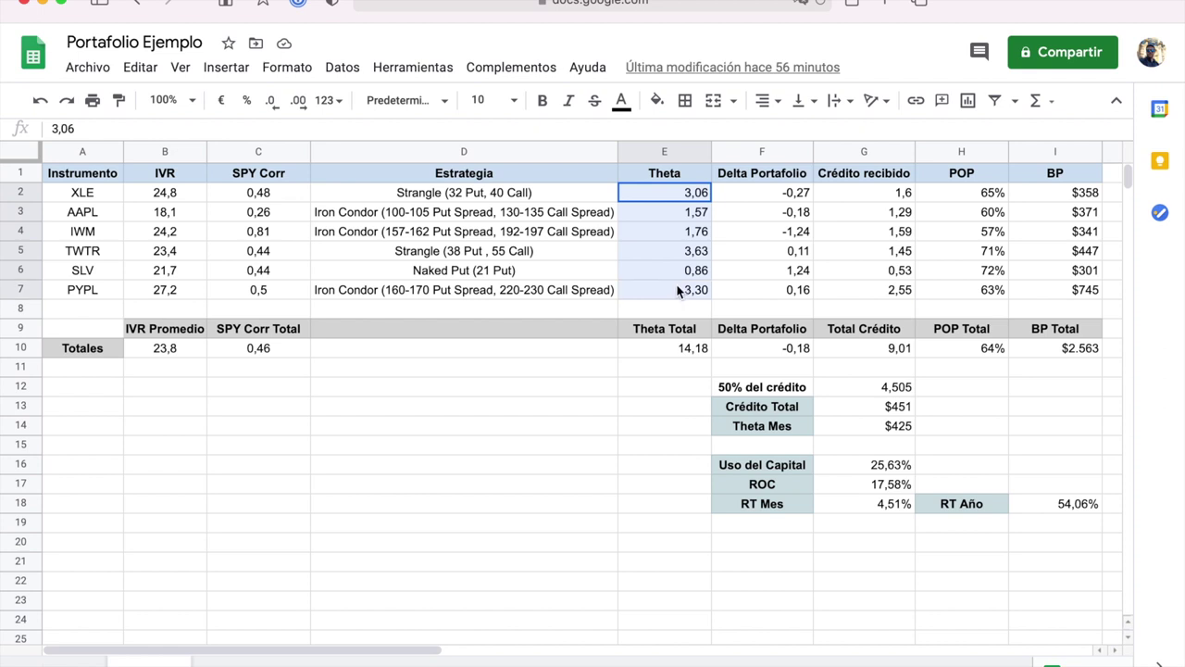
click(897, 427)
click(671, 396)
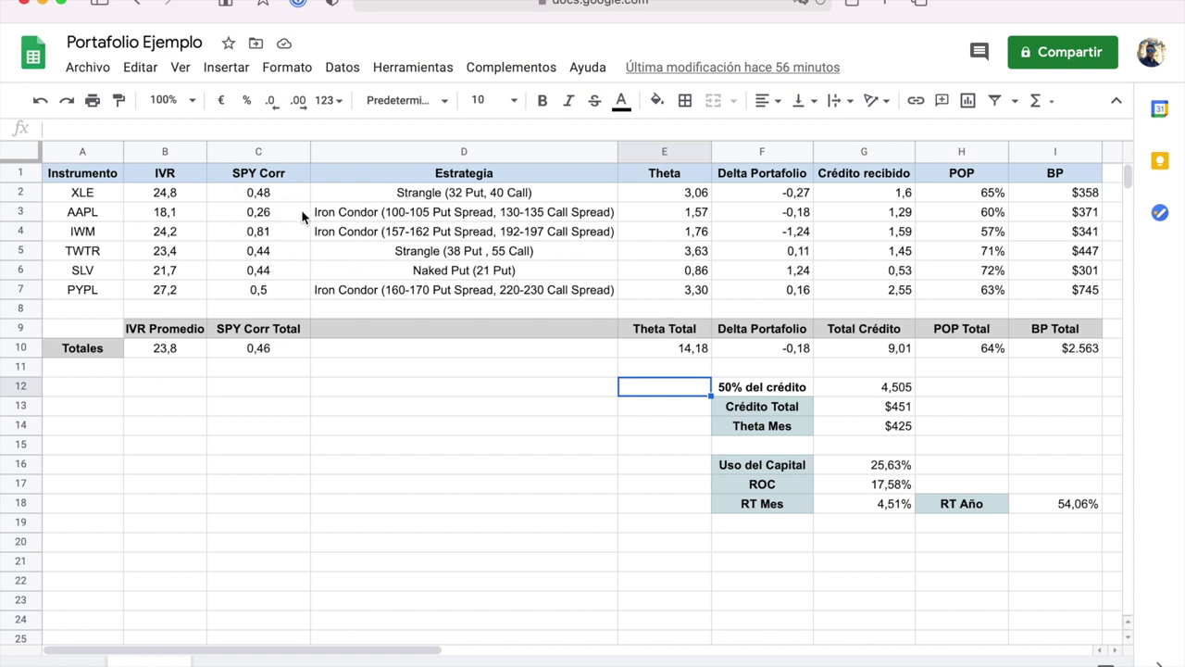
Go over the instruments with their IVR, SPY Corr and Estrategia entries, and relate them to the Theta Total
drag(93, 195, 558, 283)
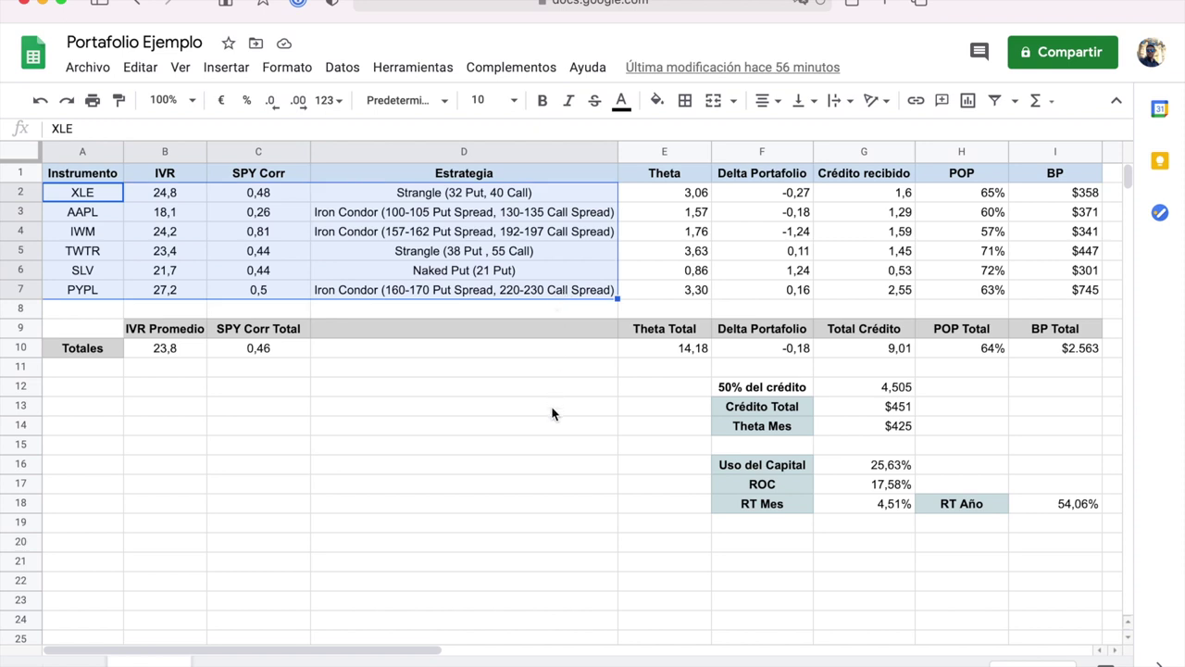
click(552, 410)
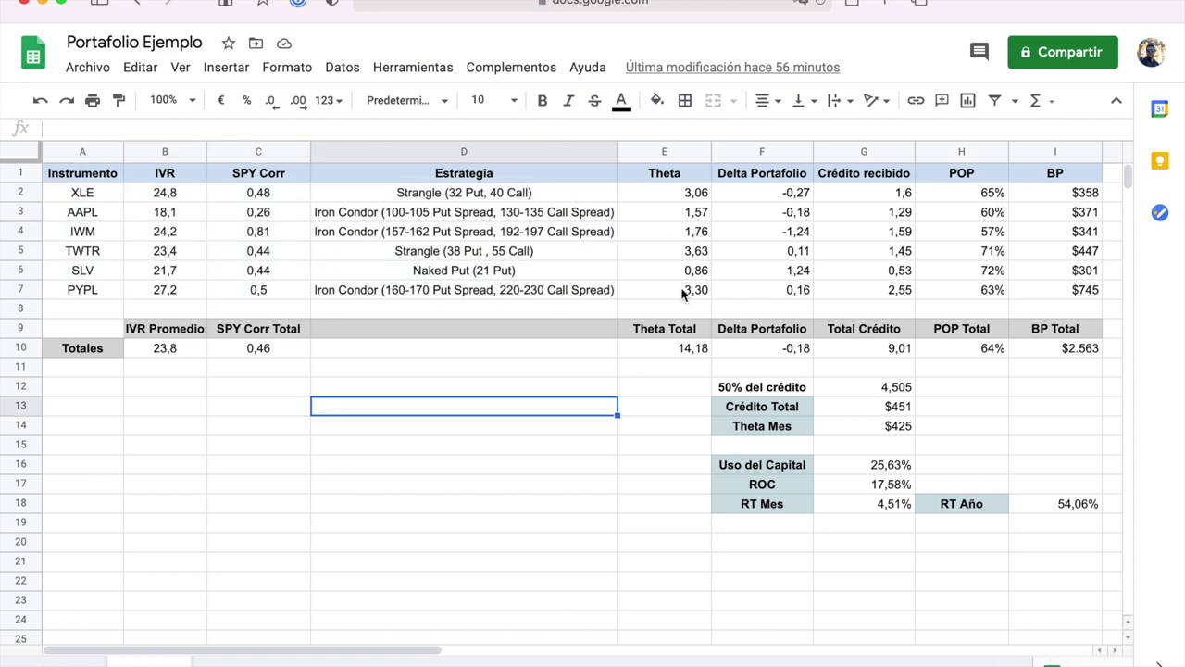
click(673, 350)
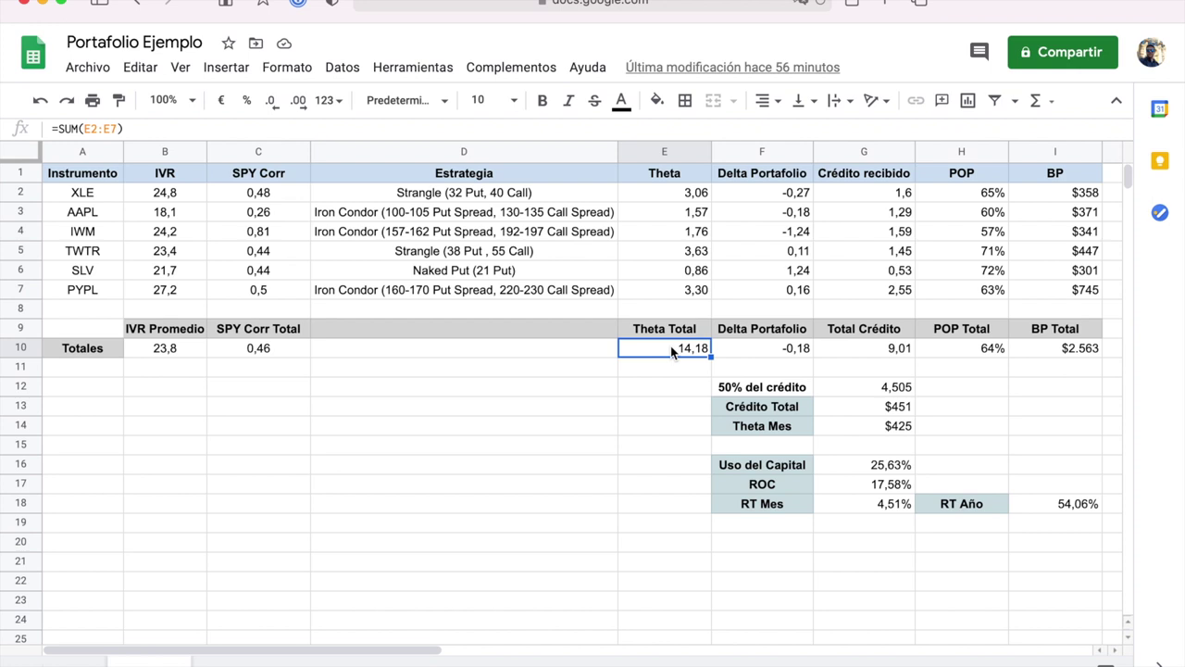
click(928, 411)
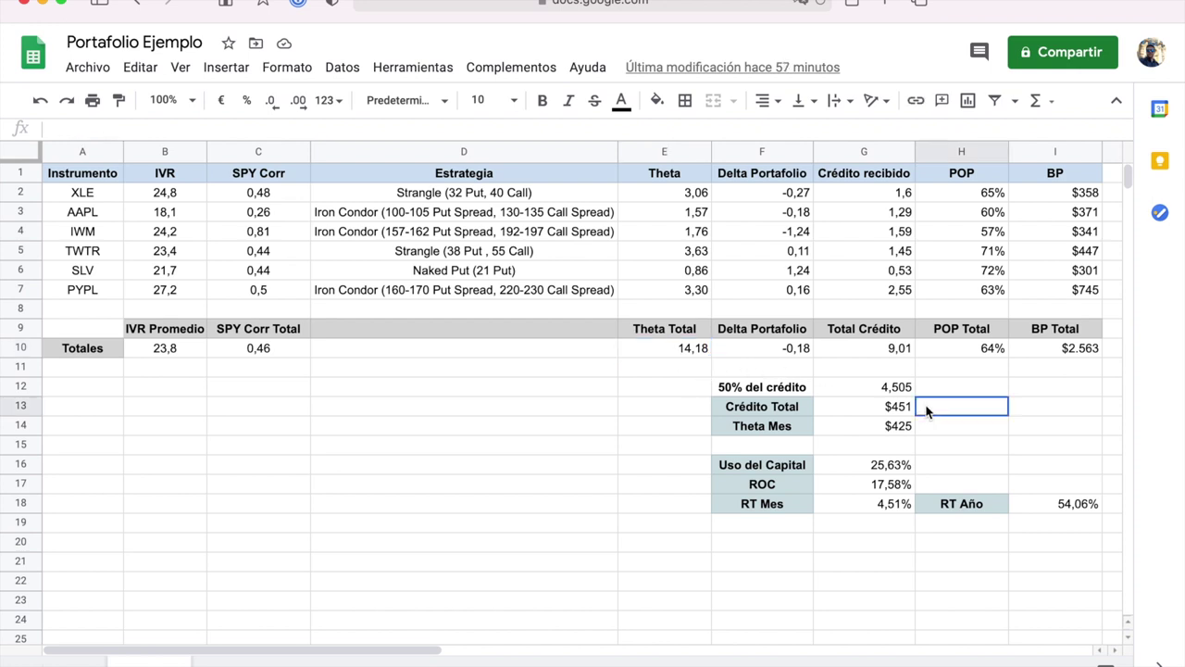
Review the Delta Portafolio total, and compare the Total Crédito with each instrument's Crédito recibido
click(776, 352)
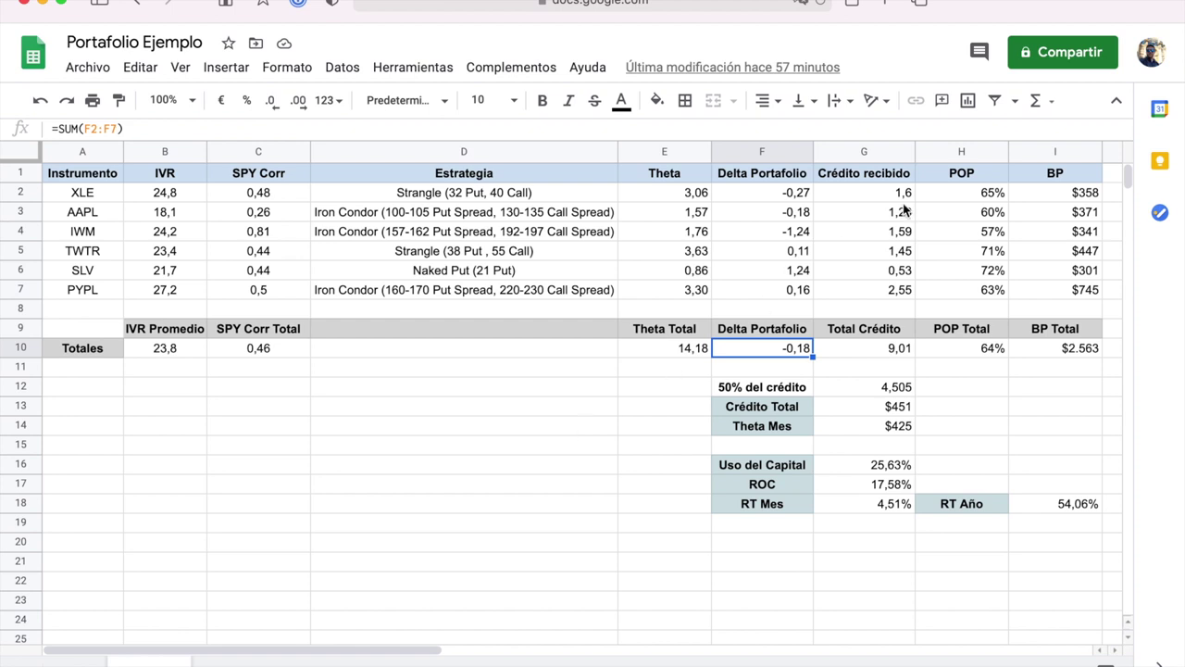
click(878, 356)
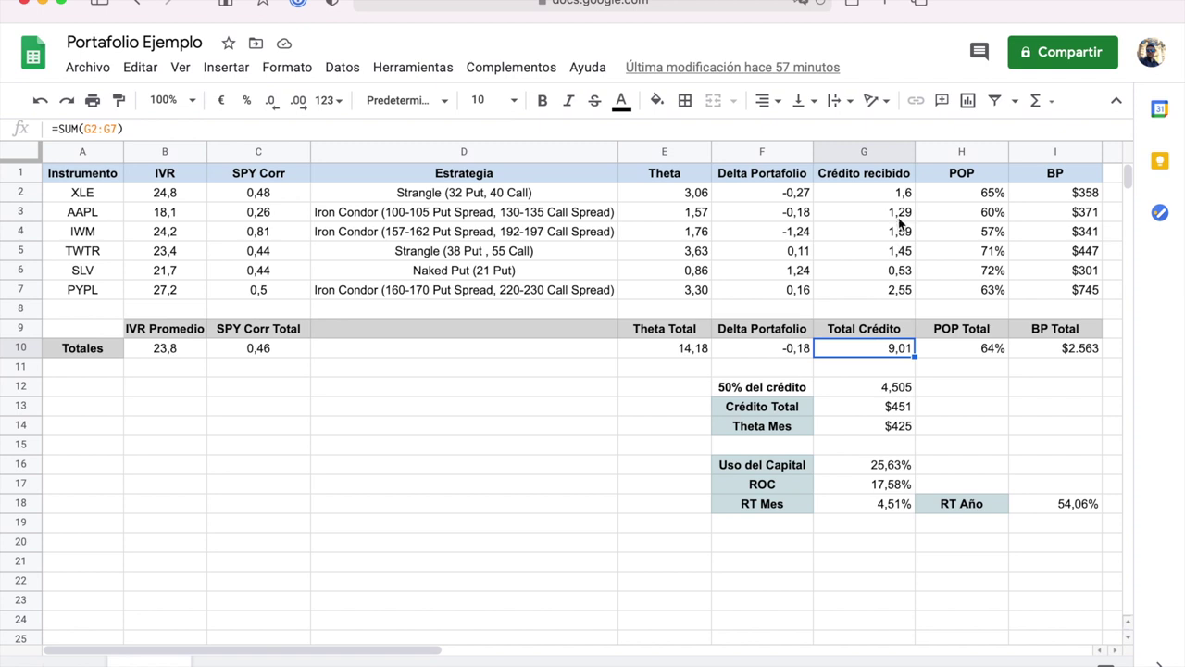
drag(894, 194, 887, 288)
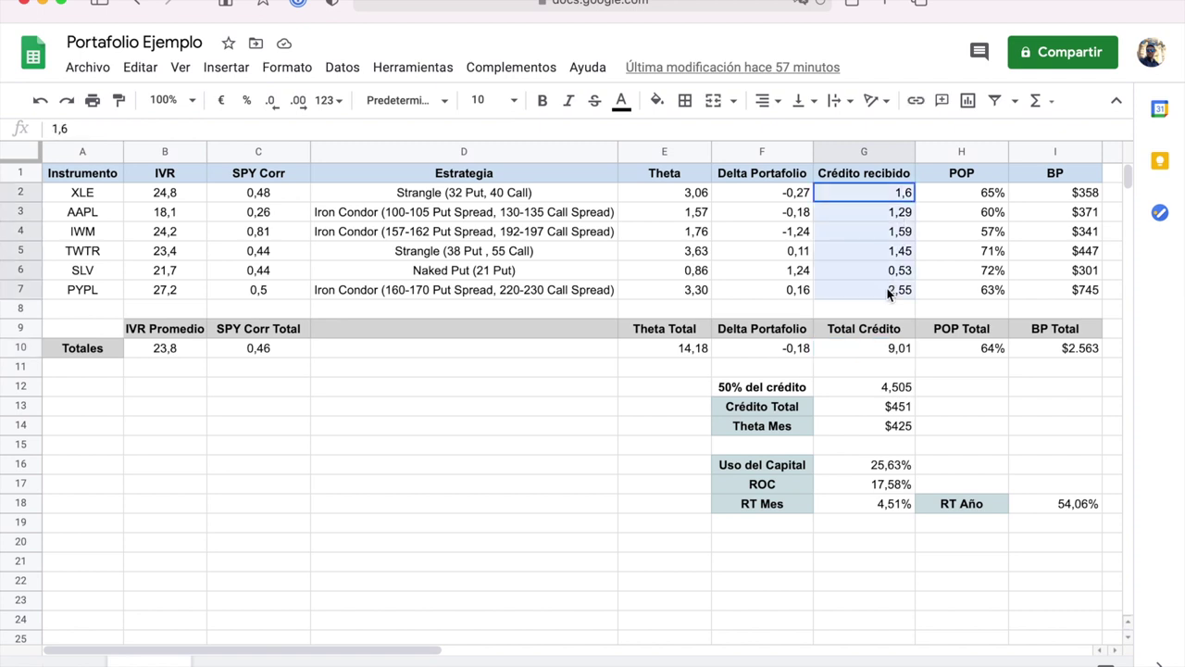
click(883, 357)
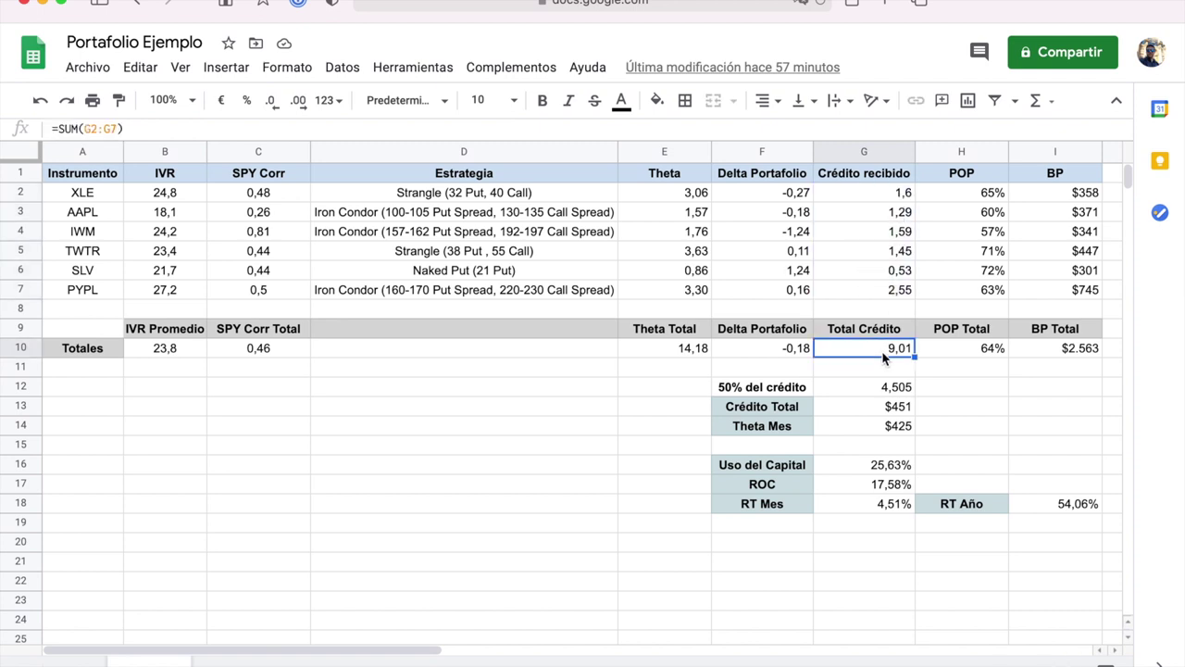
Examine the POP Total formula and relate it to the XLE and TWTR strangles and the SLV naked put
click(980, 352)
click(985, 387)
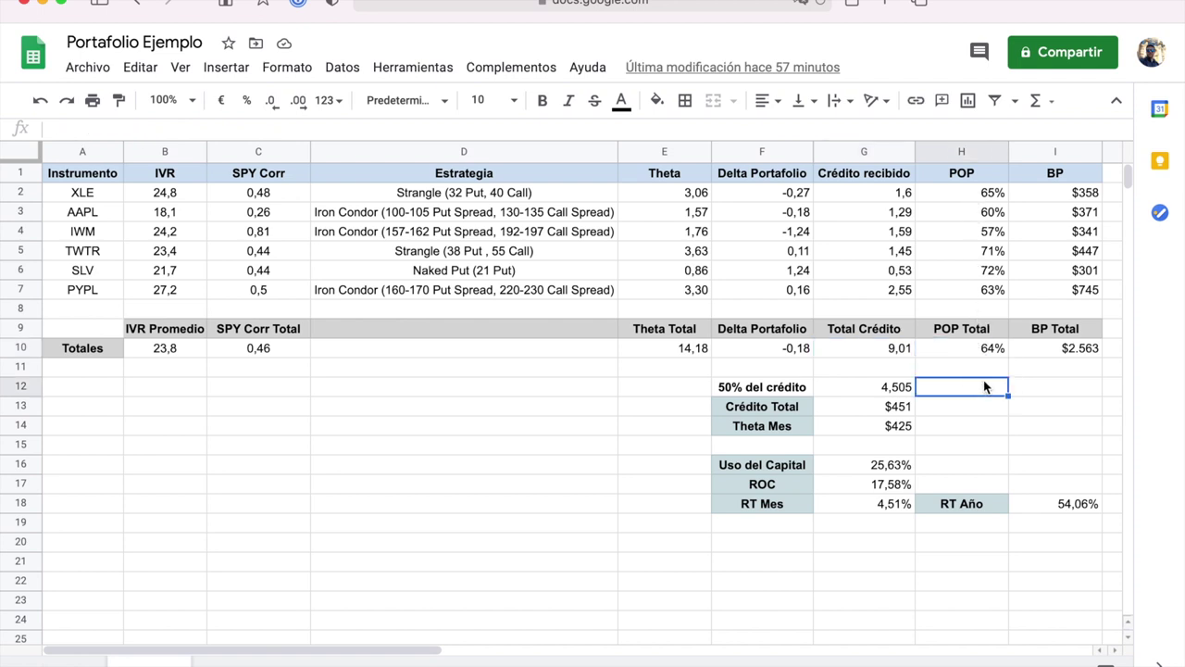
click(975, 356)
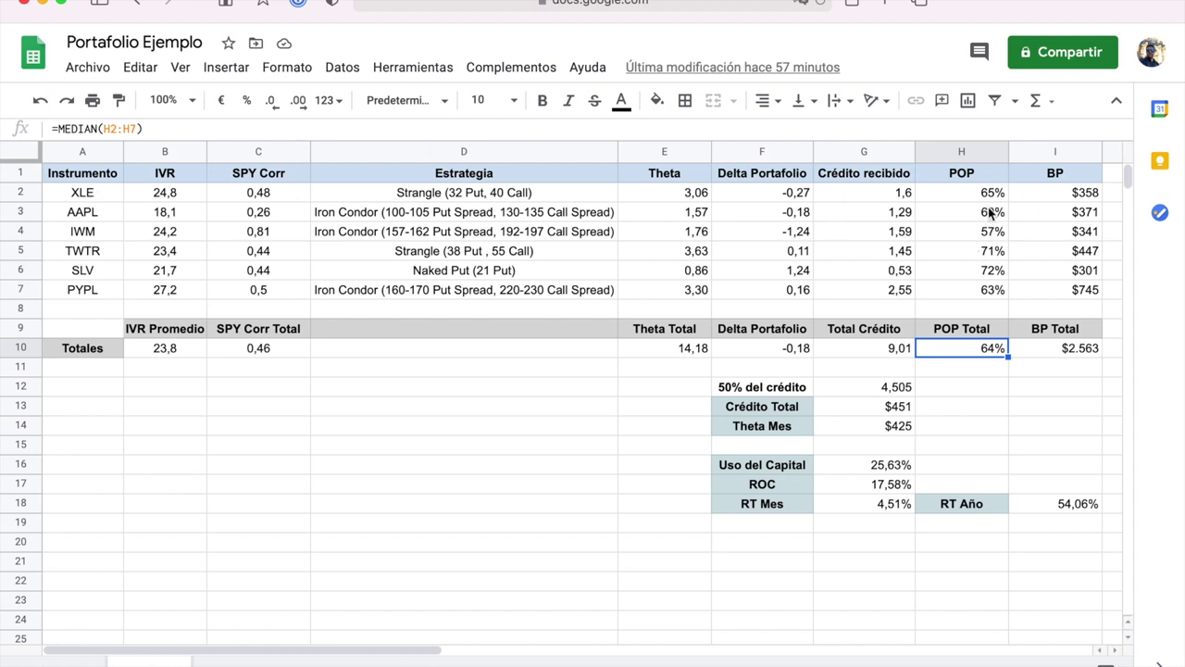
click(984, 370)
click(989, 355)
click(422, 196)
click(462, 253)
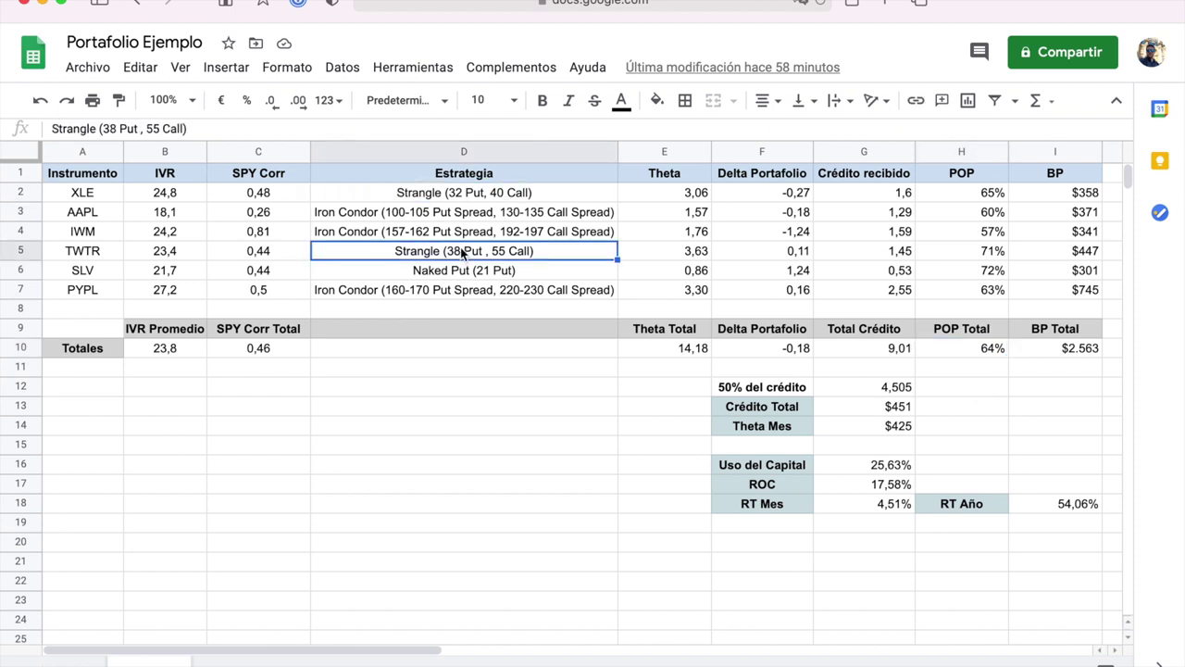
click(461, 269)
click(994, 387)
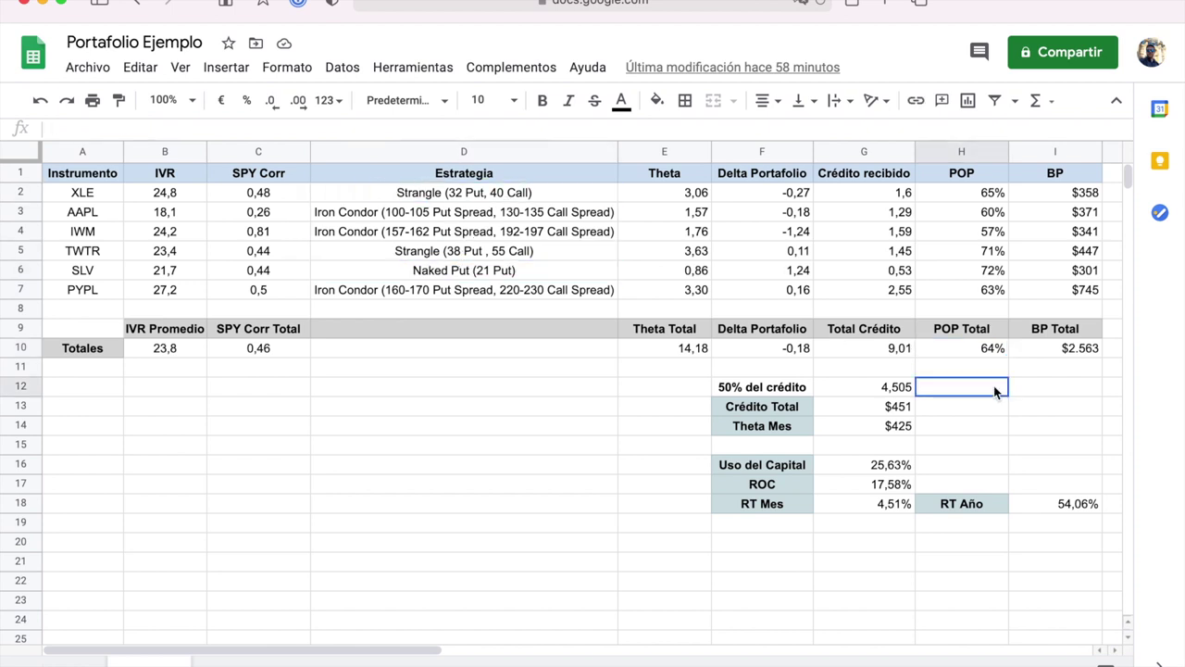
click(978, 347)
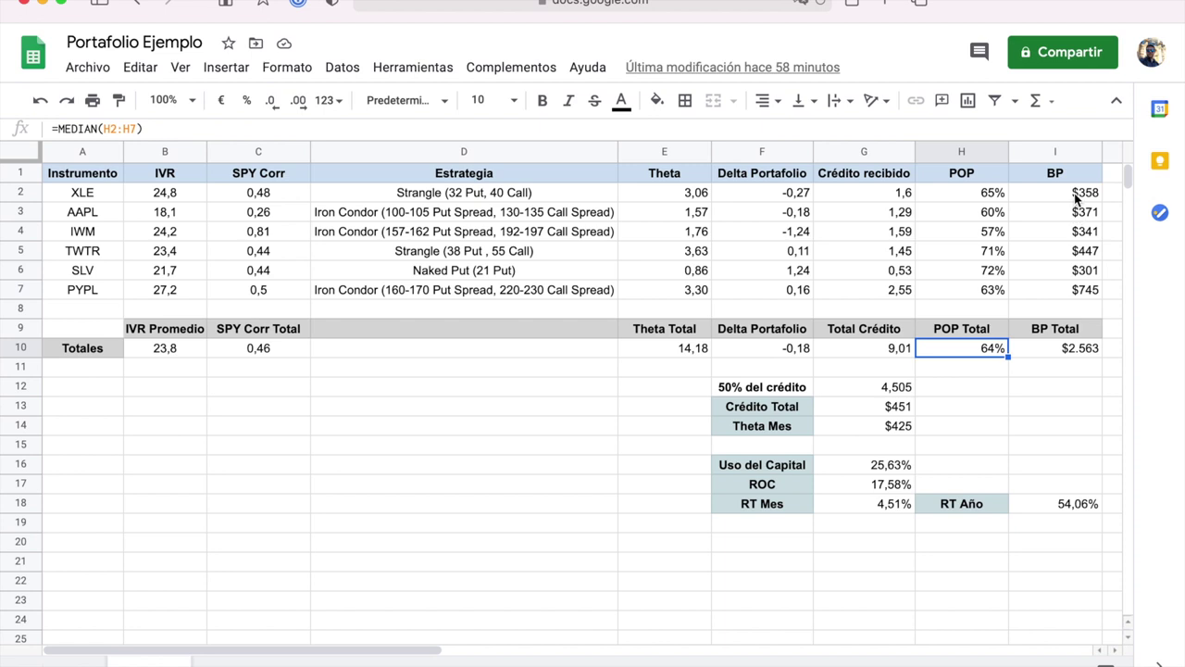
Compare the BP Total with the BP values of all six instruments
drag(1077, 194, 1079, 291)
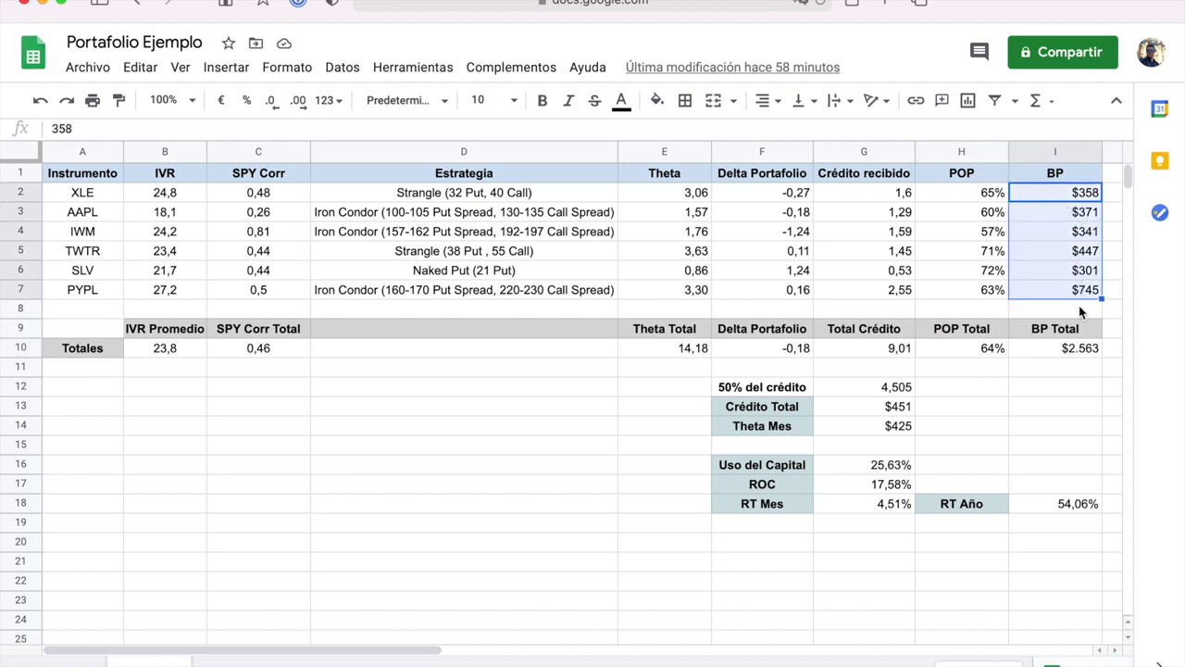
click(1090, 357)
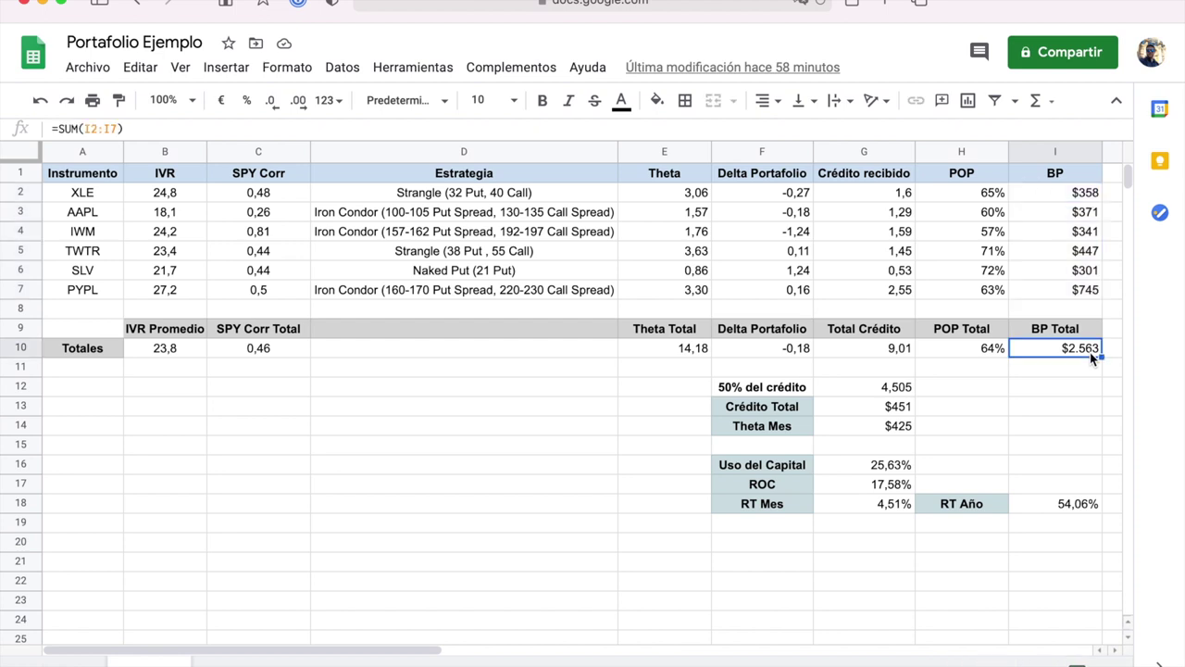
click(1080, 388)
click(1083, 352)
click(1076, 371)
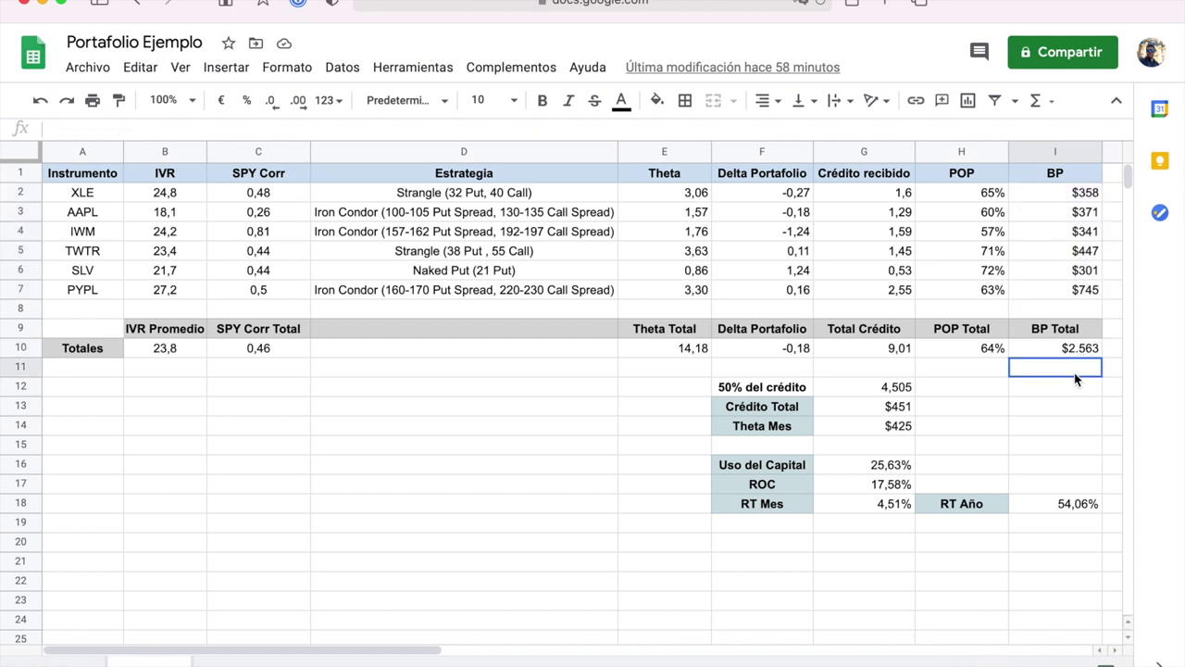
click(1074, 352)
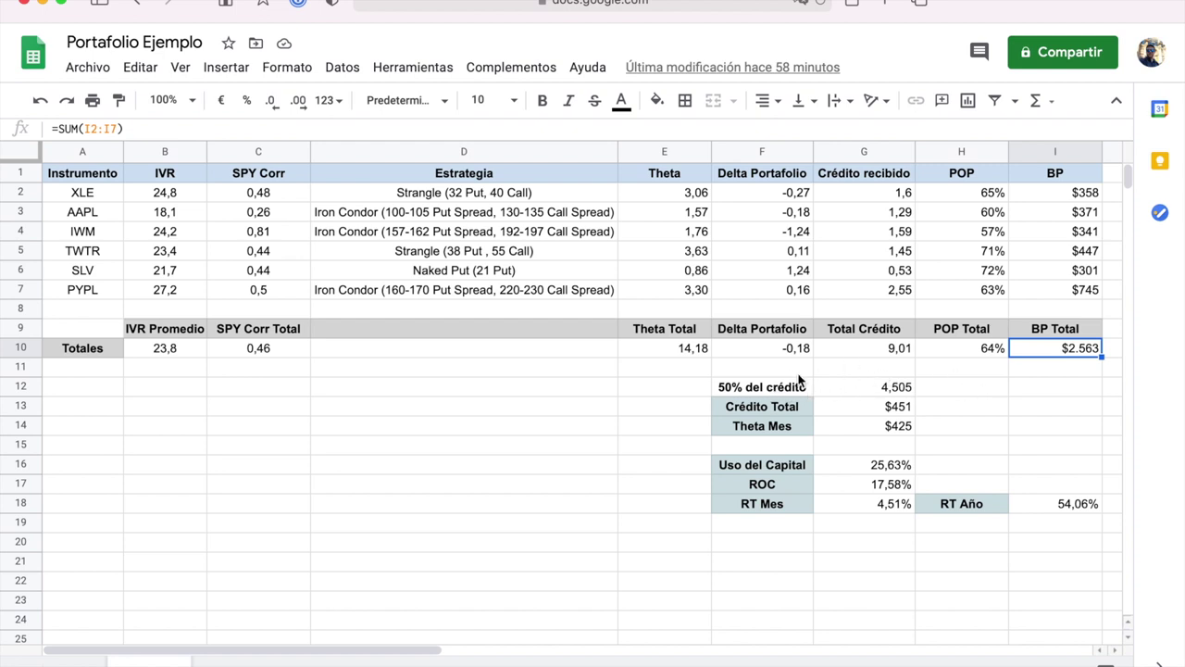
Check how 50% del crédito is derived from the Crédito recibido values and the Total Crédito
click(767, 389)
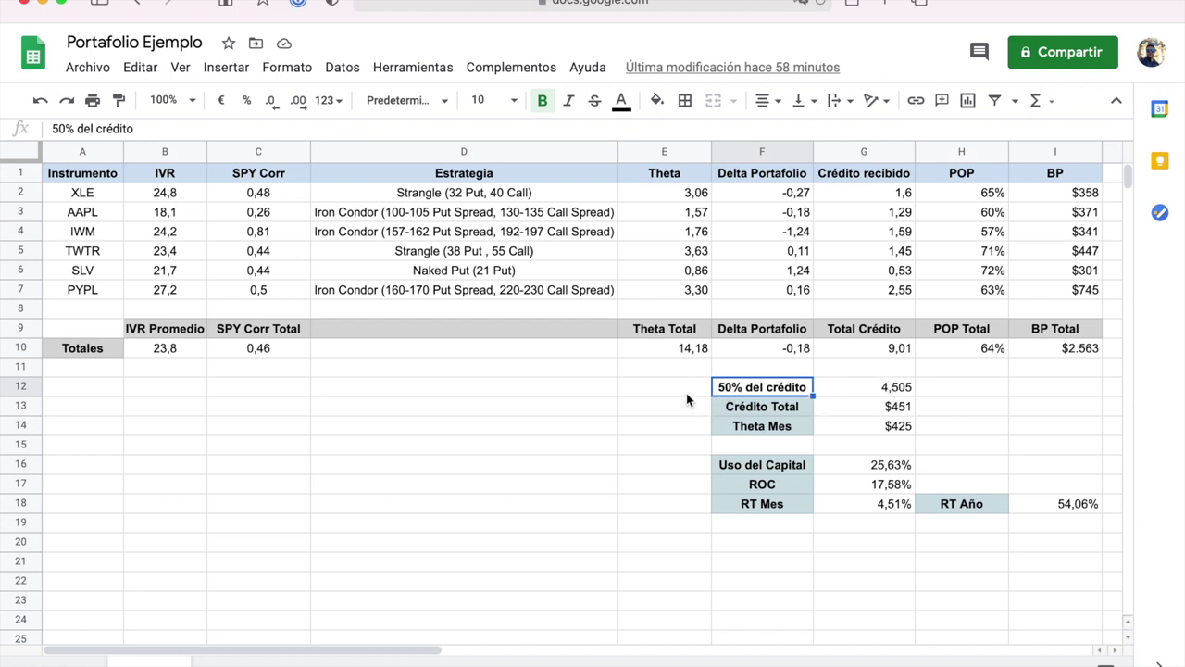
click(904, 354)
drag(898, 194, 896, 302)
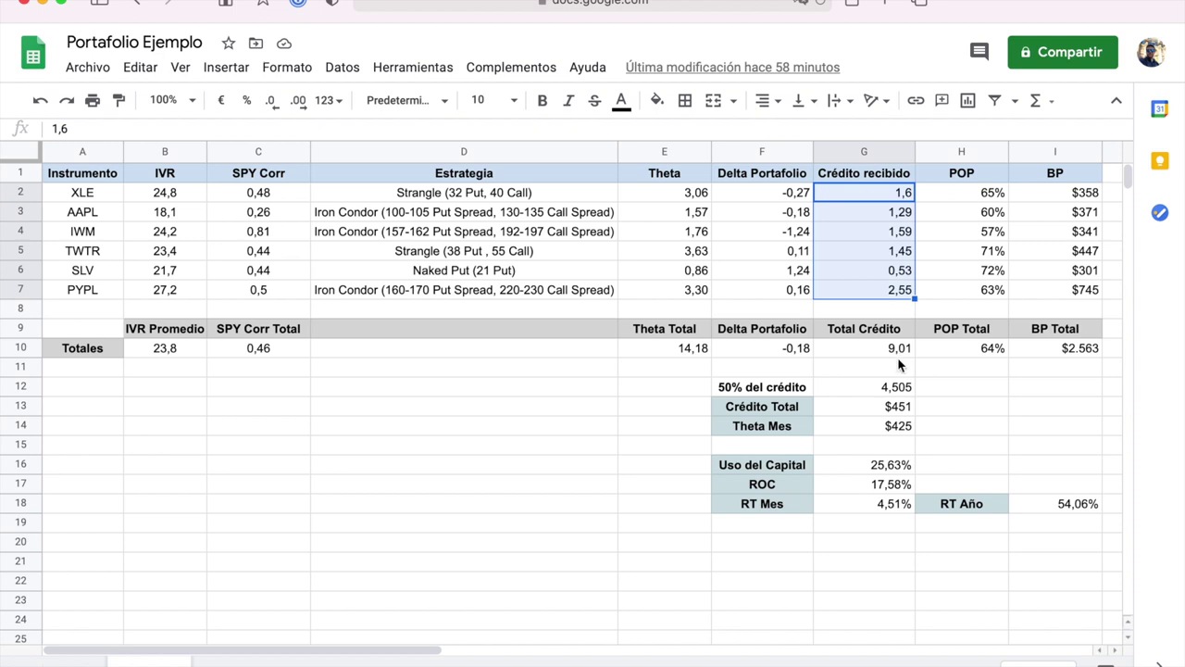
click(902, 395)
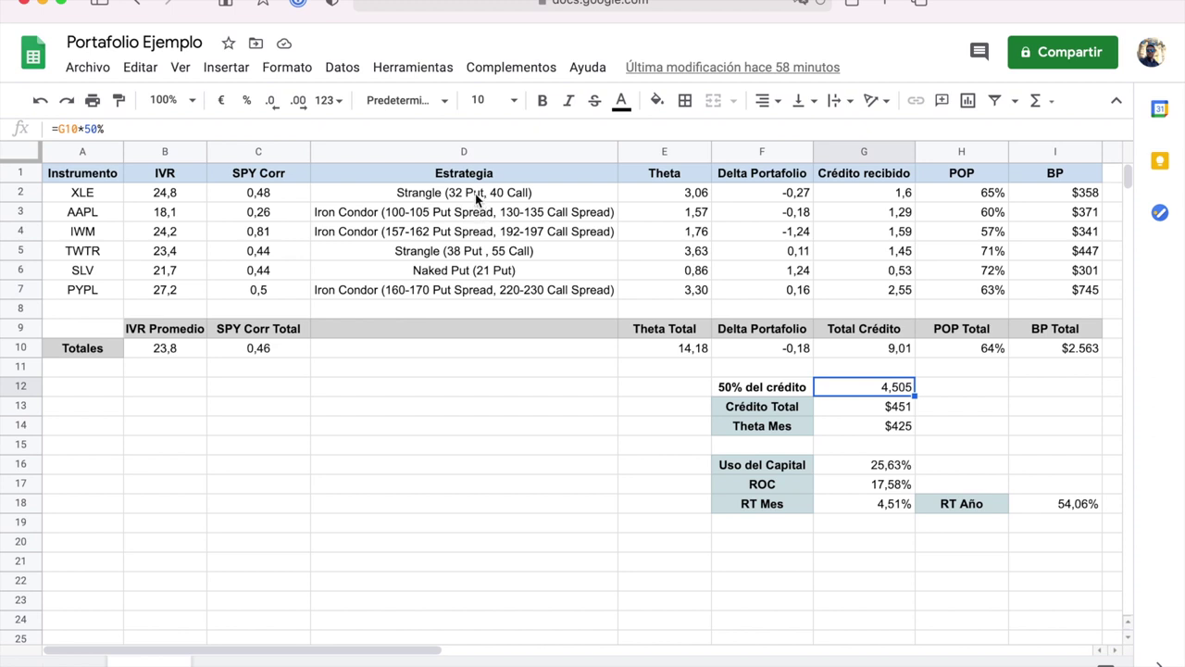
click(895, 349)
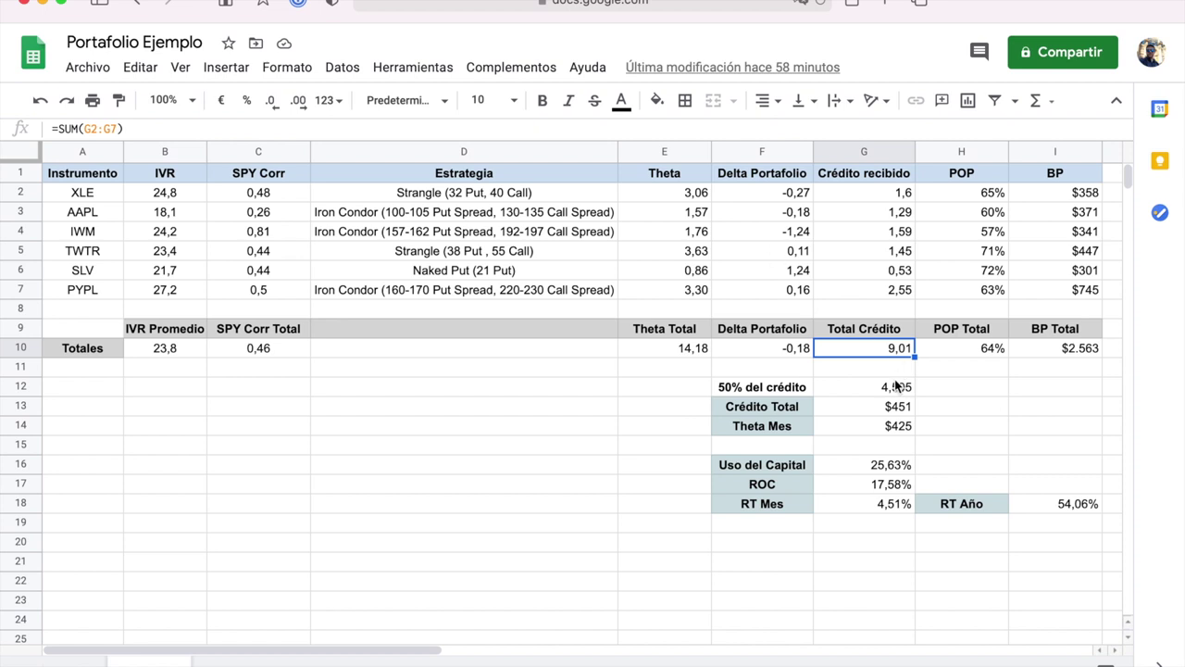
Relate the XLE strangle to the 50% del crédito value and inspect the Crédito Total formula
click(475, 190)
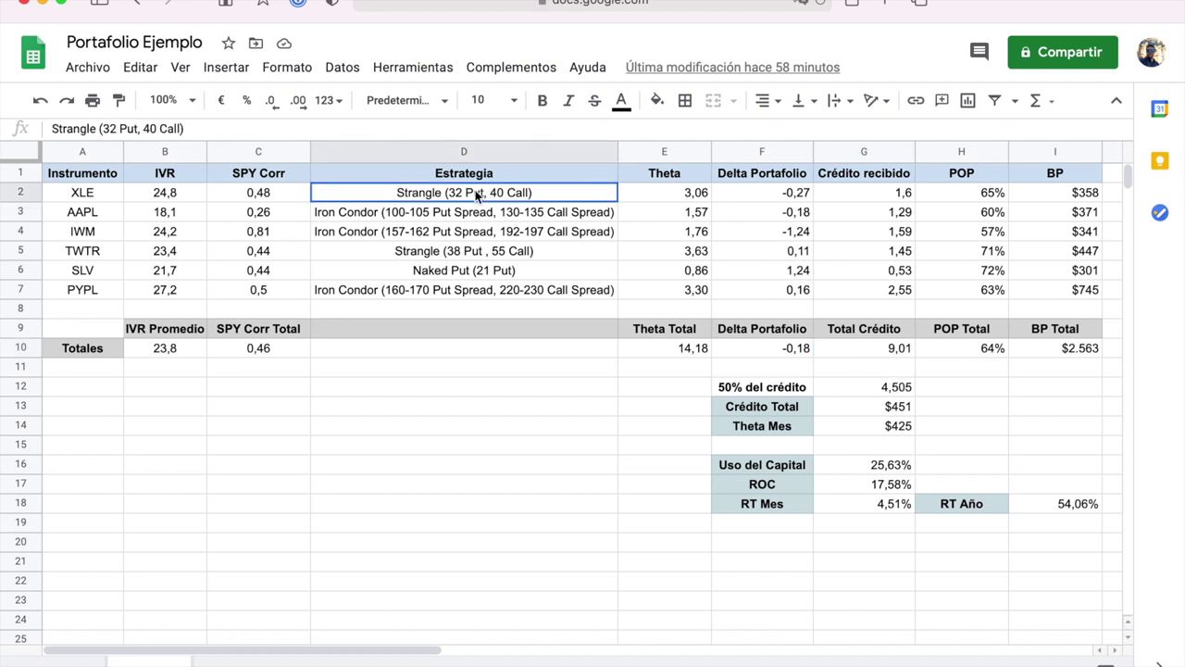
click(894, 391)
click(980, 410)
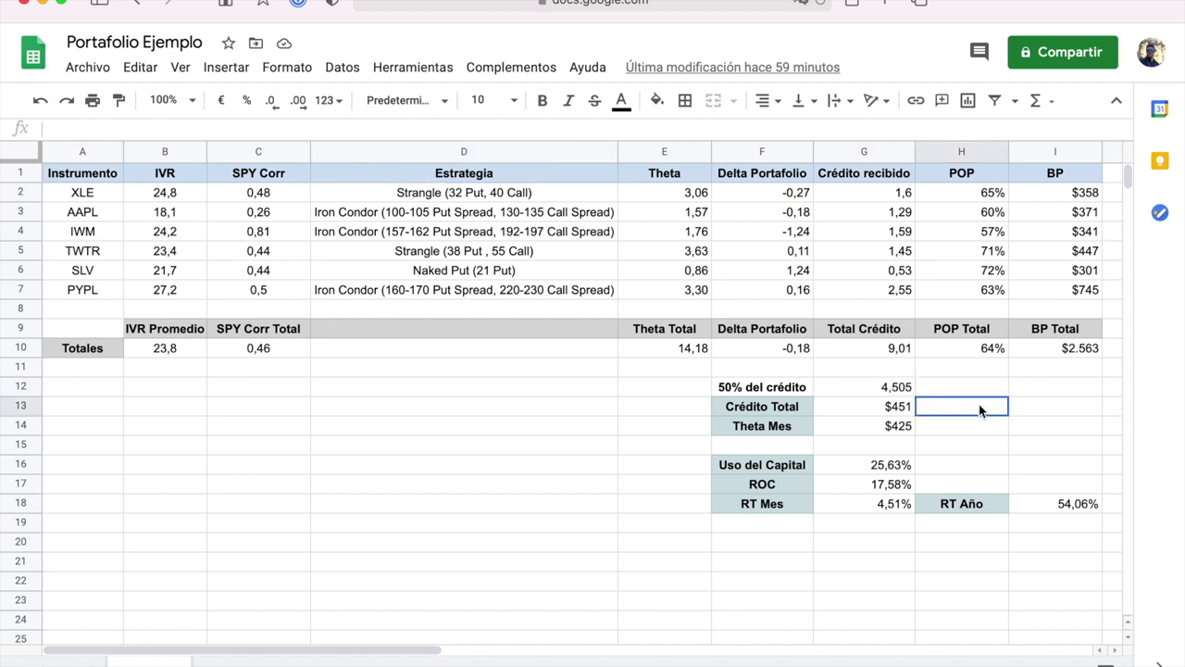
click(885, 392)
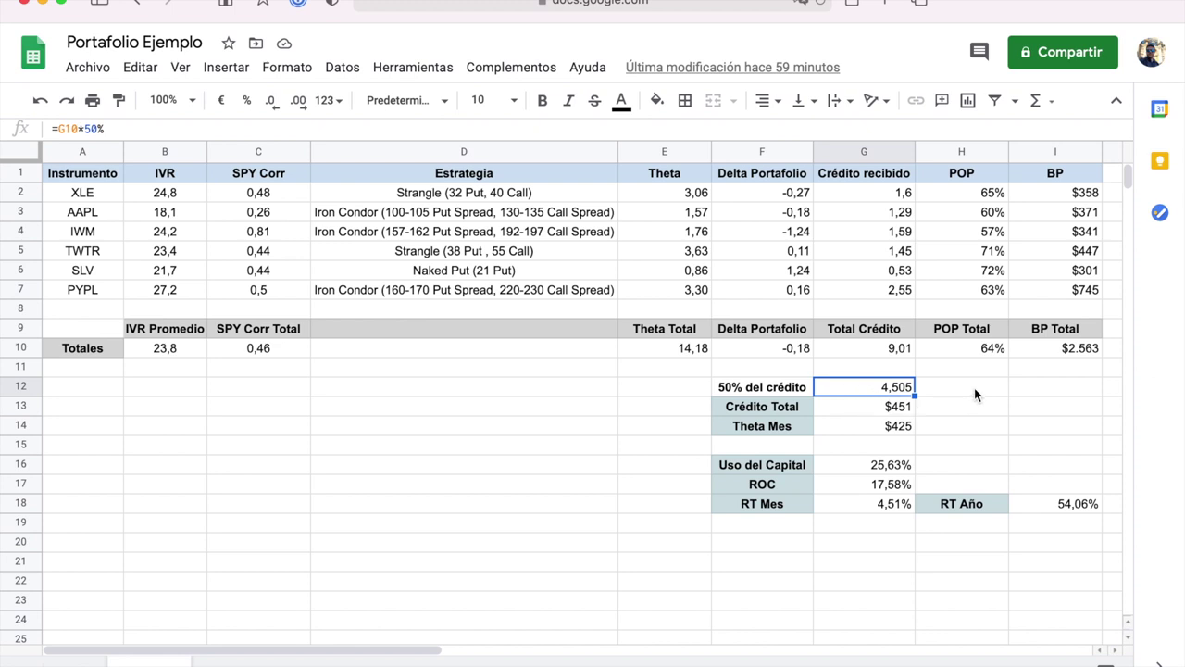
click(891, 413)
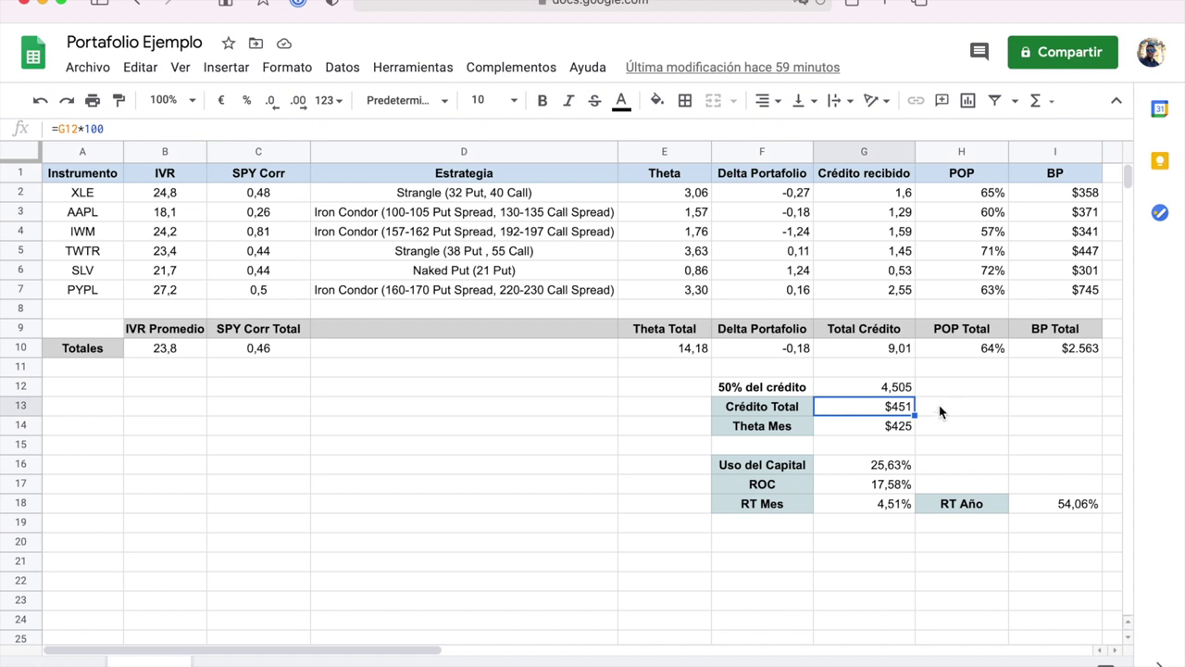
Inspect the Crédito Total and Theta Mes formulas and compare the two amounts
click(945, 406)
click(894, 409)
click(982, 411)
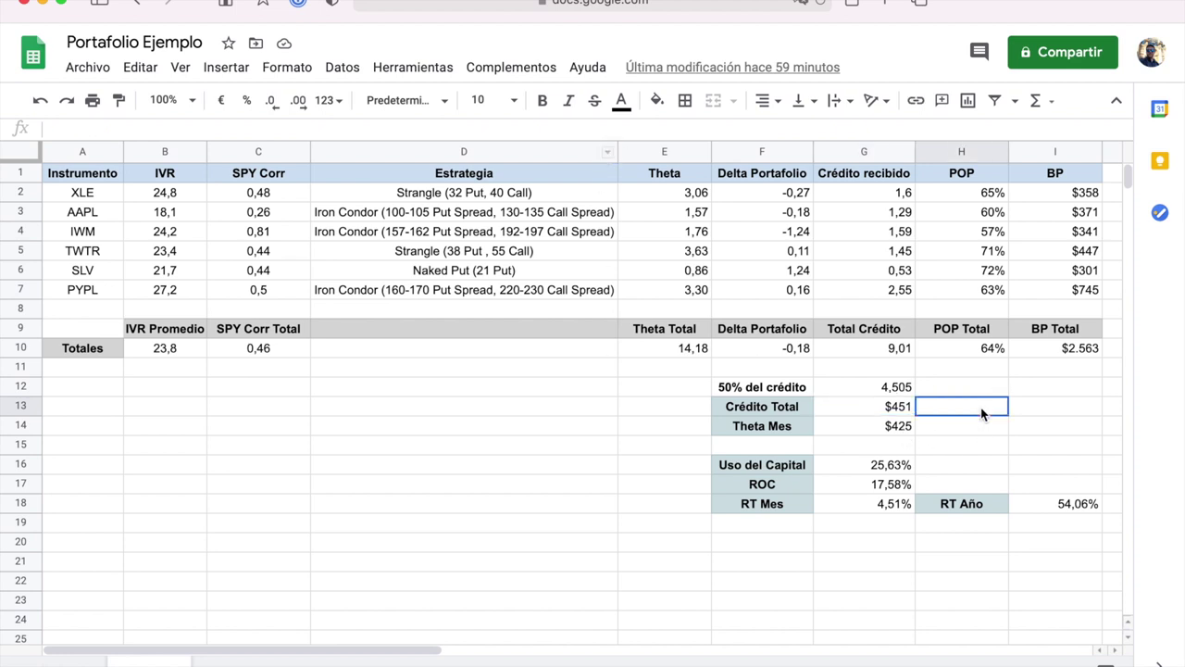
click(902, 410)
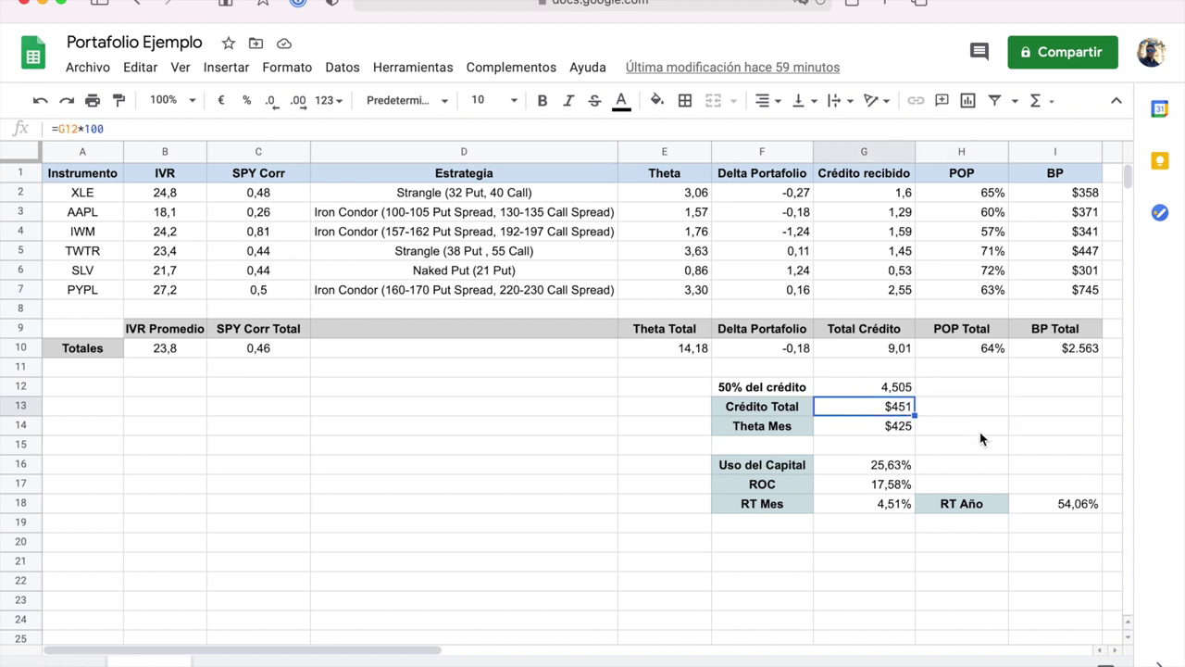
click(887, 428)
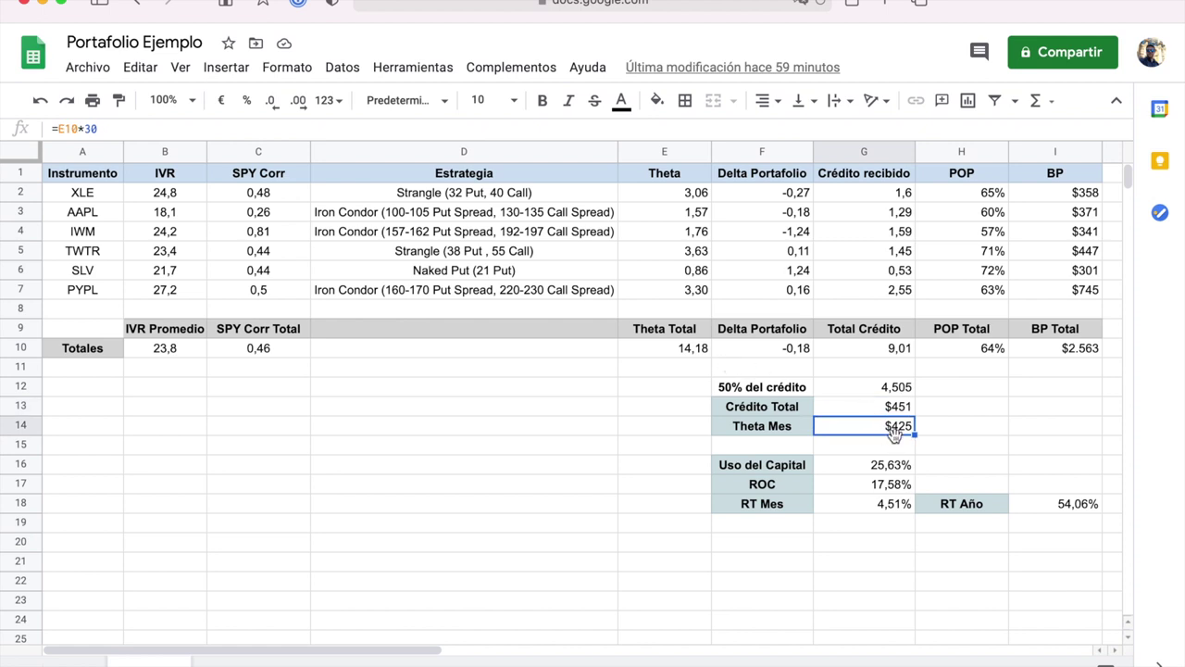
drag(879, 407, 873, 429)
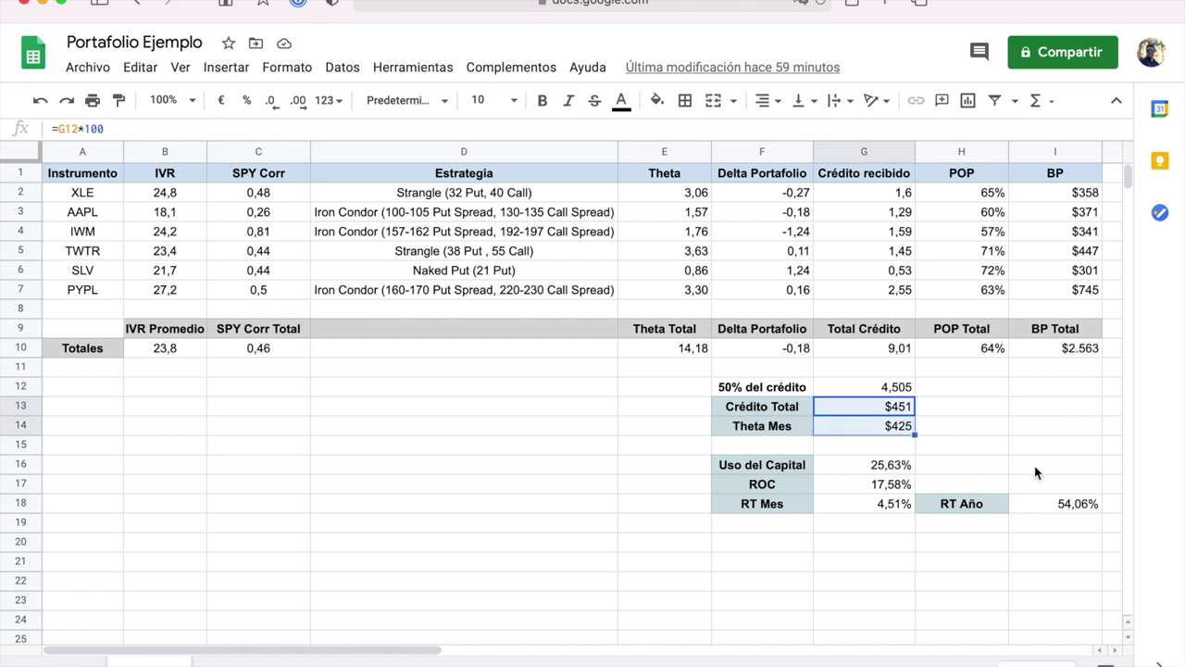
click(968, 432)
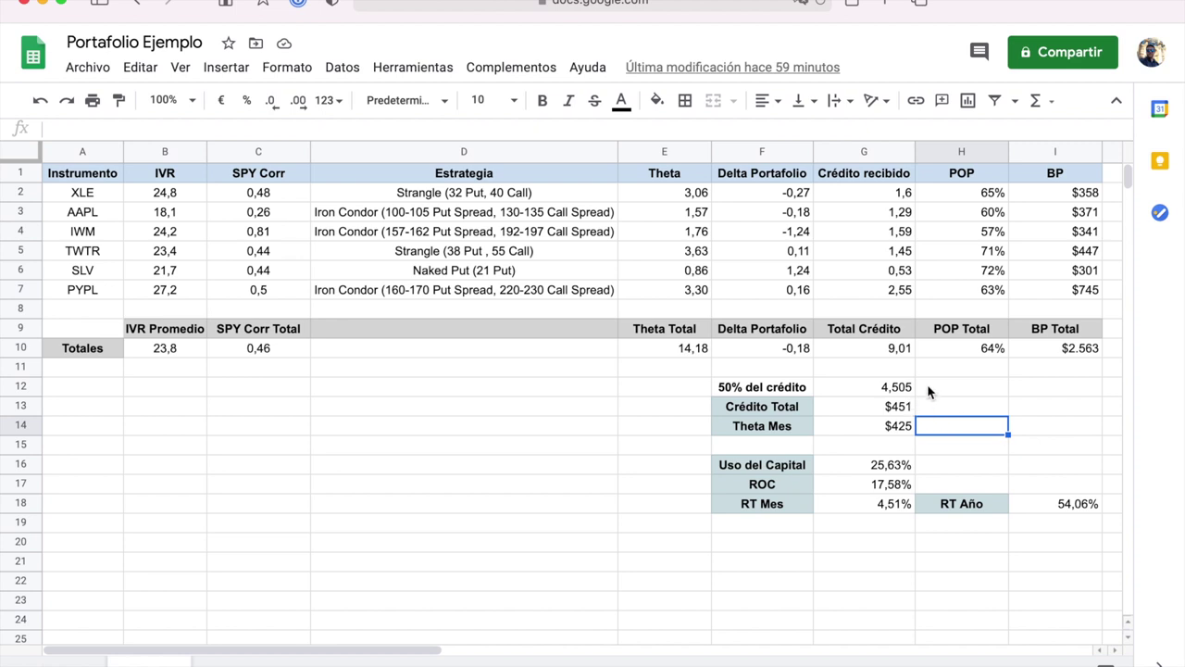
Review the Theta values of all six instruments that feed into Theta Mes
scroll(930, 387, down, 1)
scroll(924, 371, up, 1)
drag(667, 186, 669, 290)
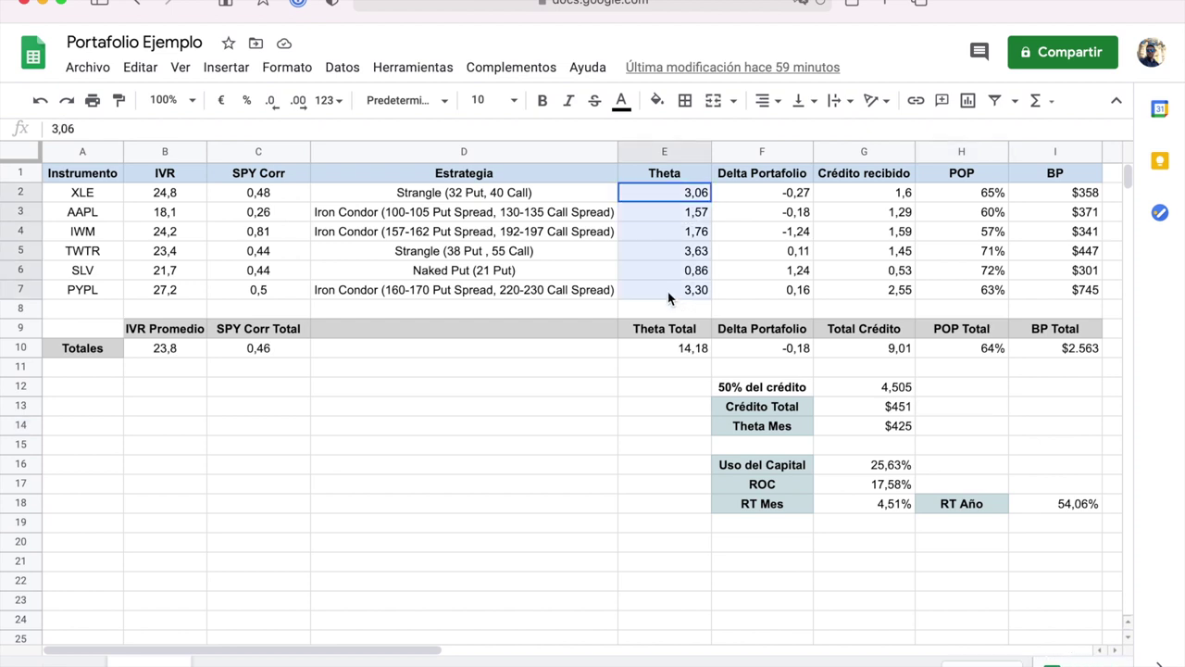
click(997, 401)
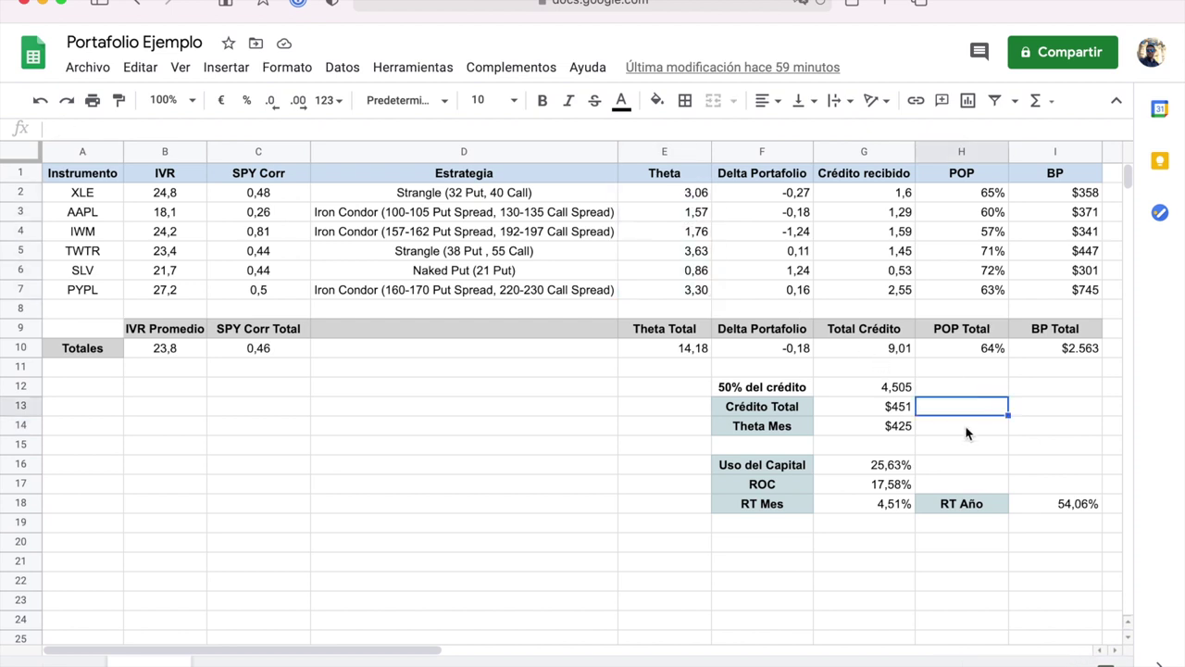
Inspect the Uso del Capital formula and trace the ROC formula back to Crédito Total and BP Total
scroll(970, 433, down, 1)
click(889, 431)
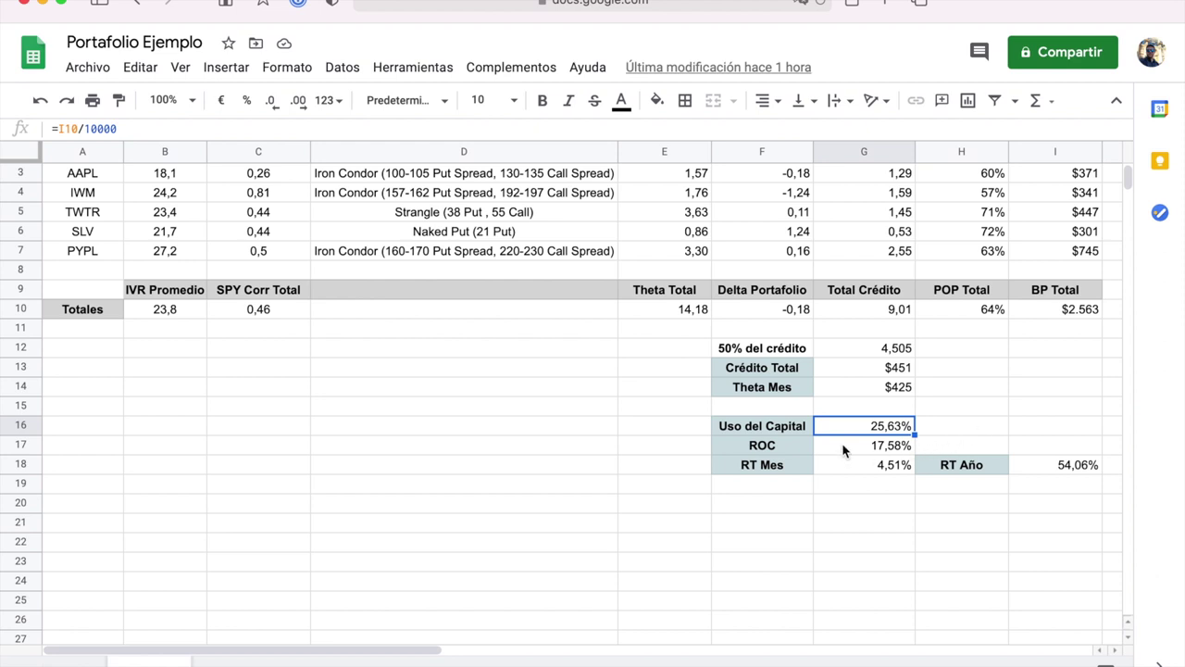
click(768, 446)
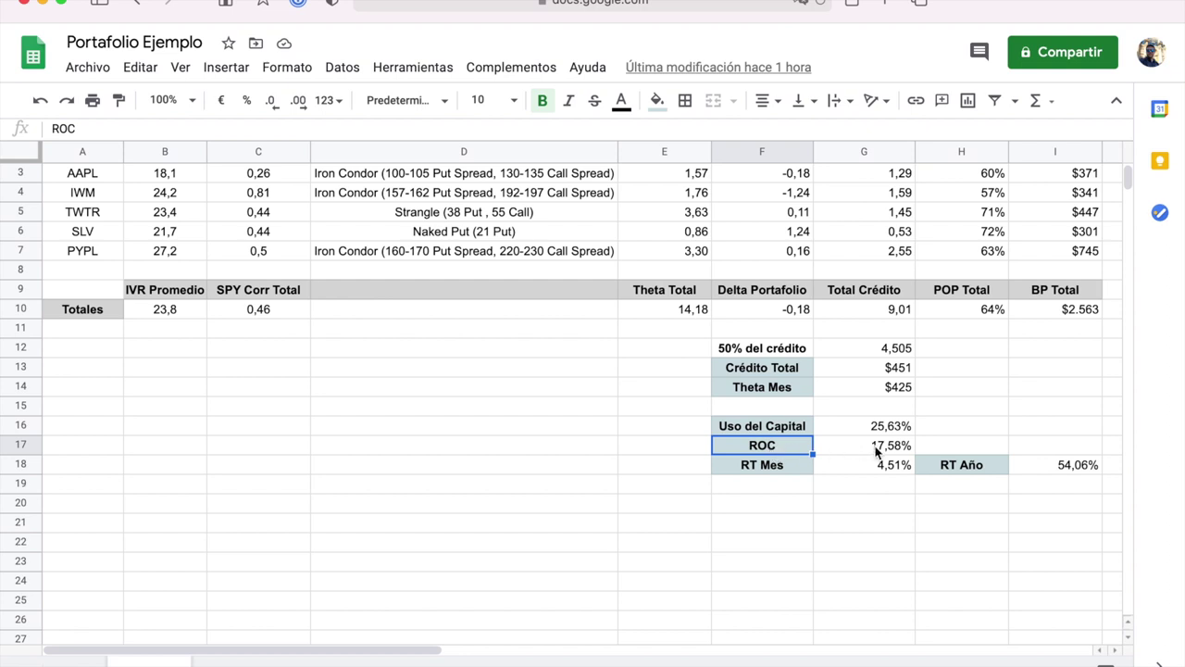
click(880, 445)
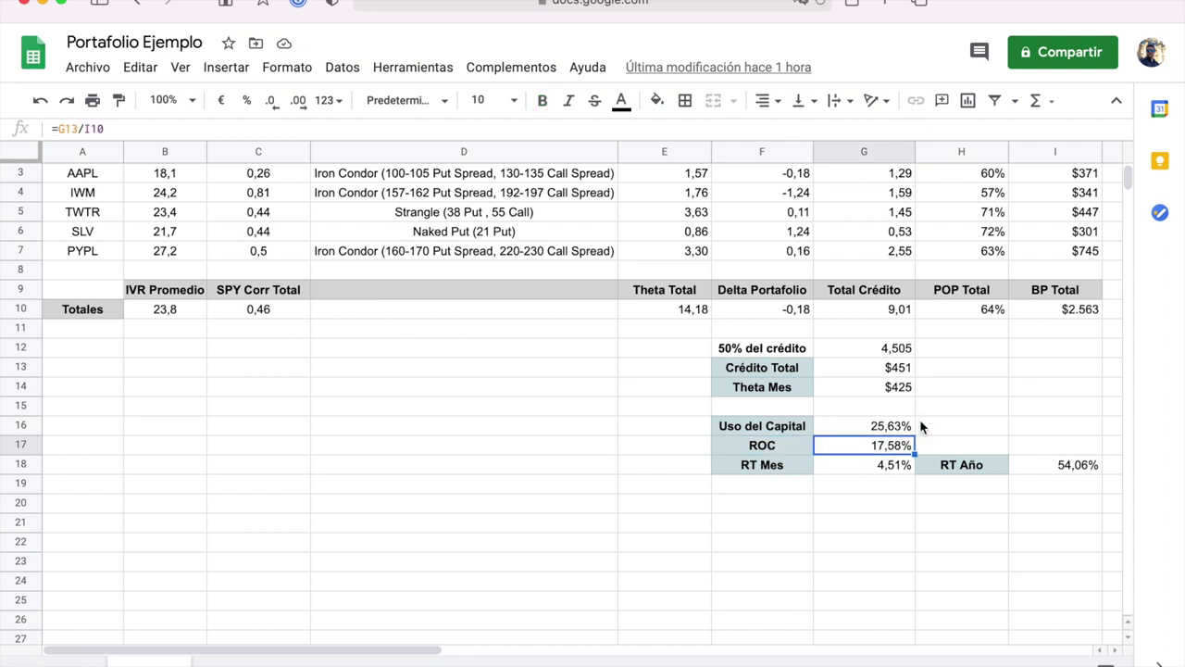
click(896, 368)
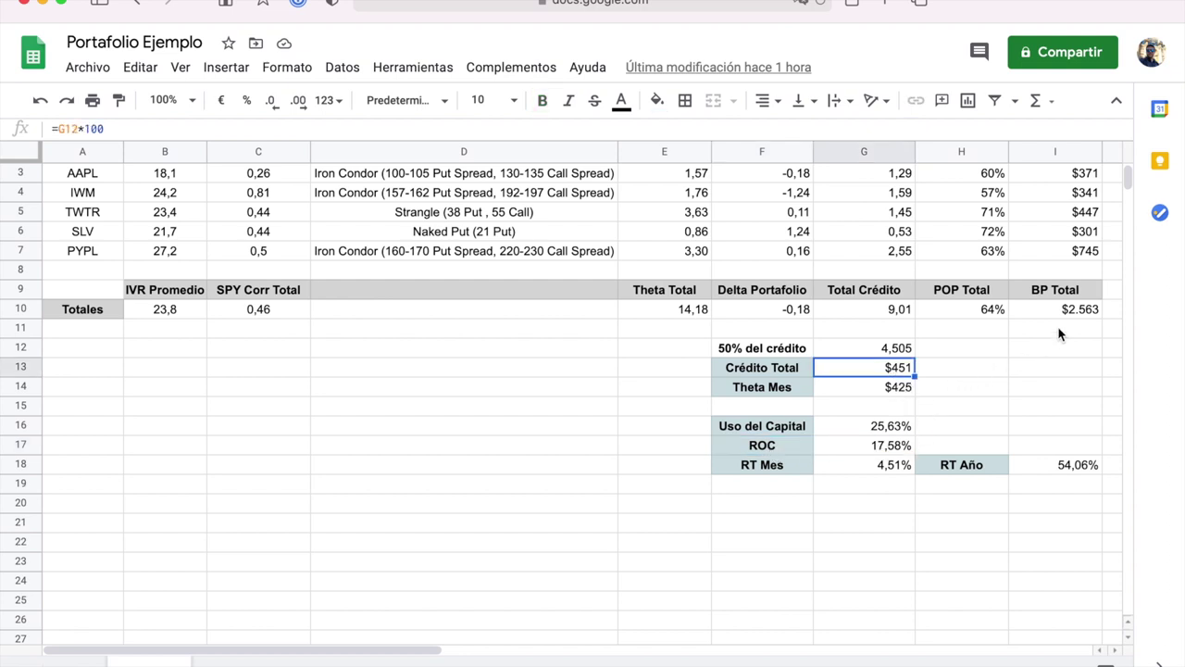
click(1083, 312)
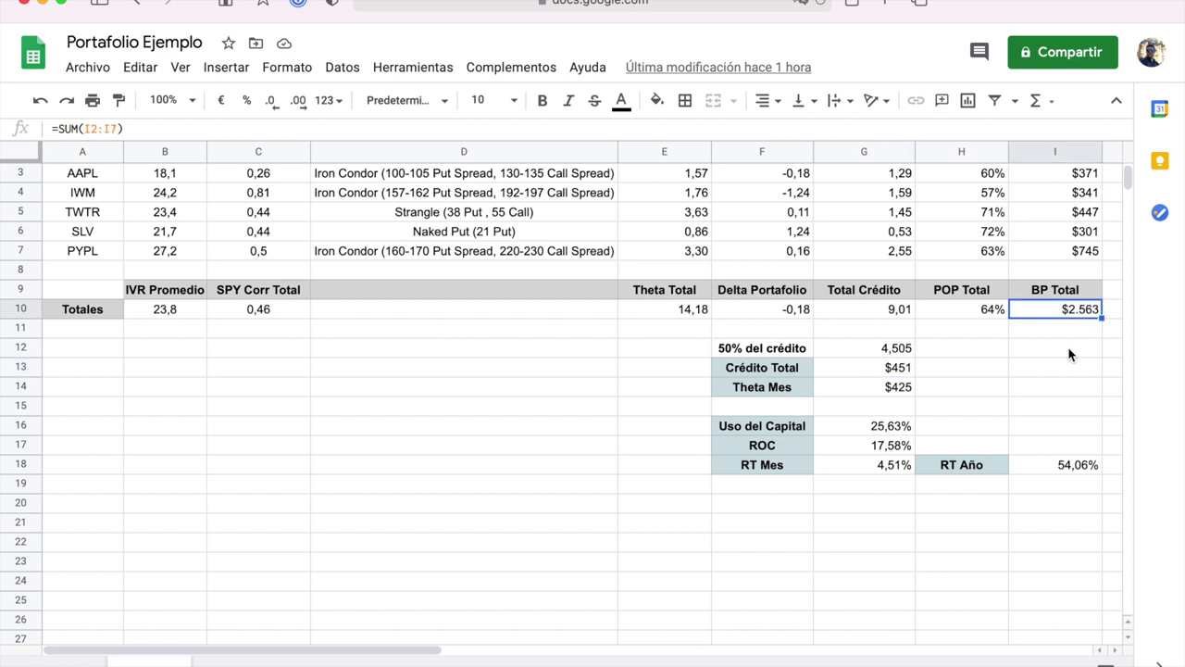
click(883, 449)
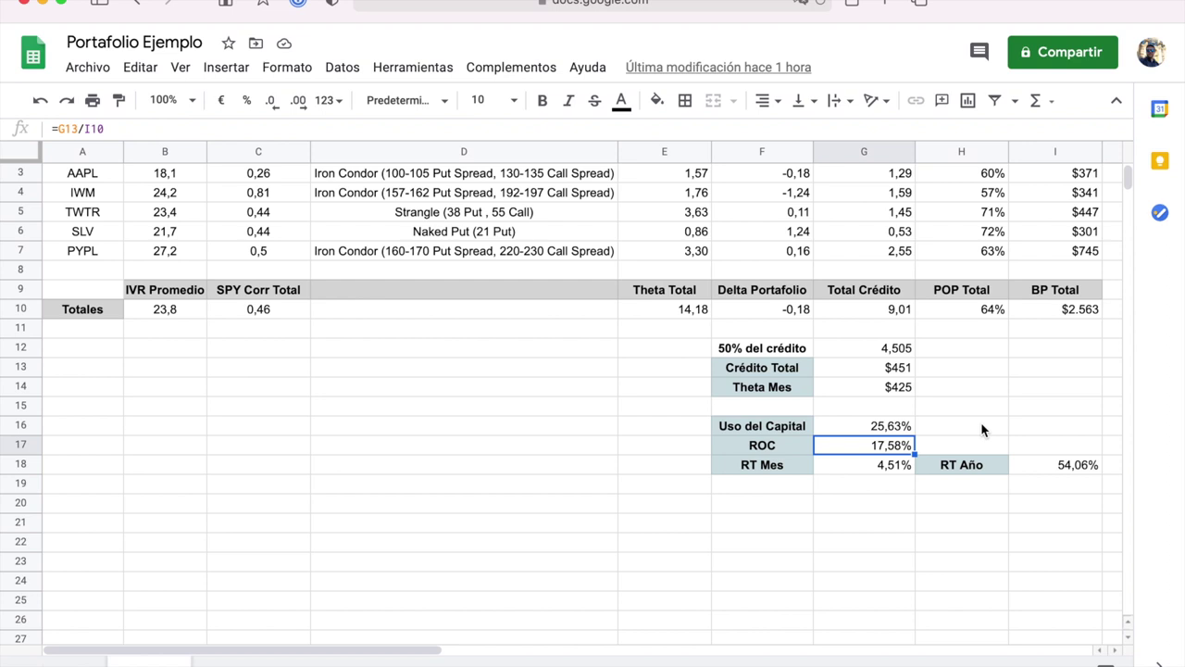
Check how RT Mes is derived from Crédito Total and inspect the RT Año formula
click(870, 471)
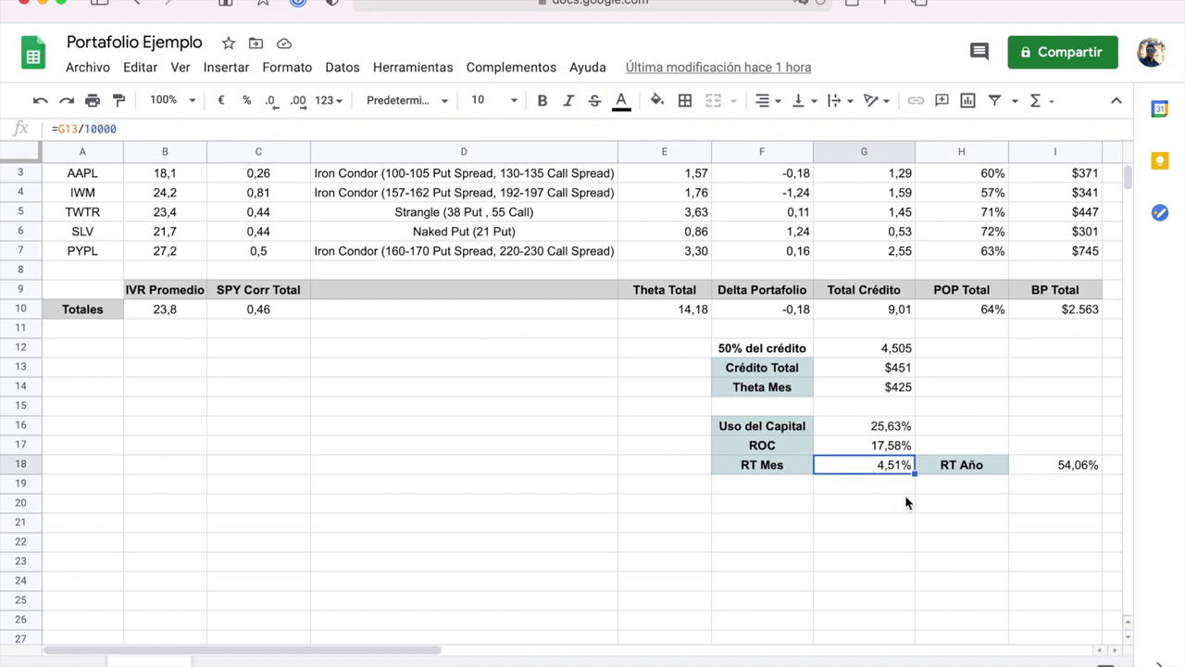
click(899, 372)
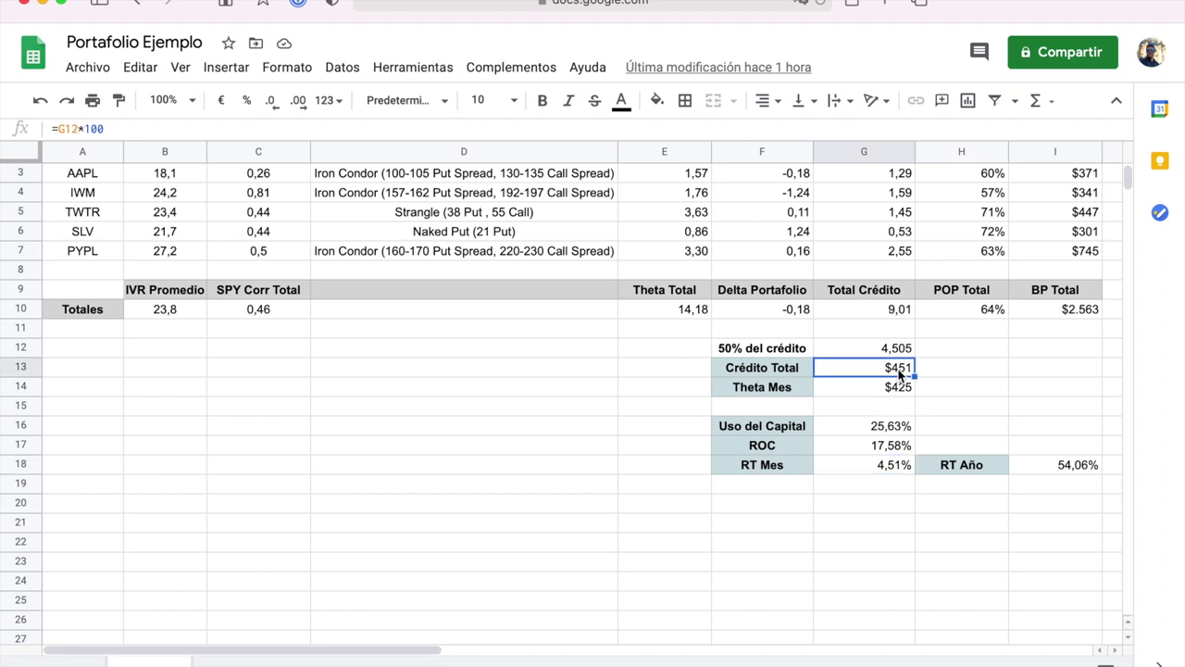
click(884, 477)
scroll(584, 274, up, 1)
key(Right)
key(Right)
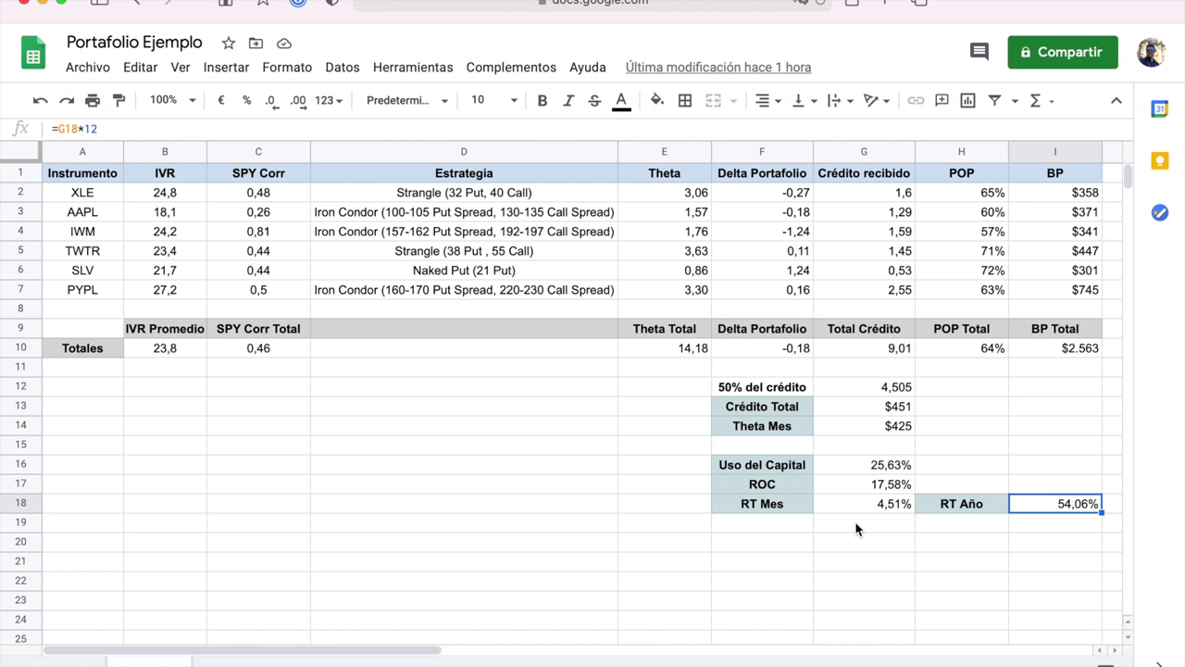
Compare the RT Mes return with RT Año and relate both to Crédito Total
click(767, 507)
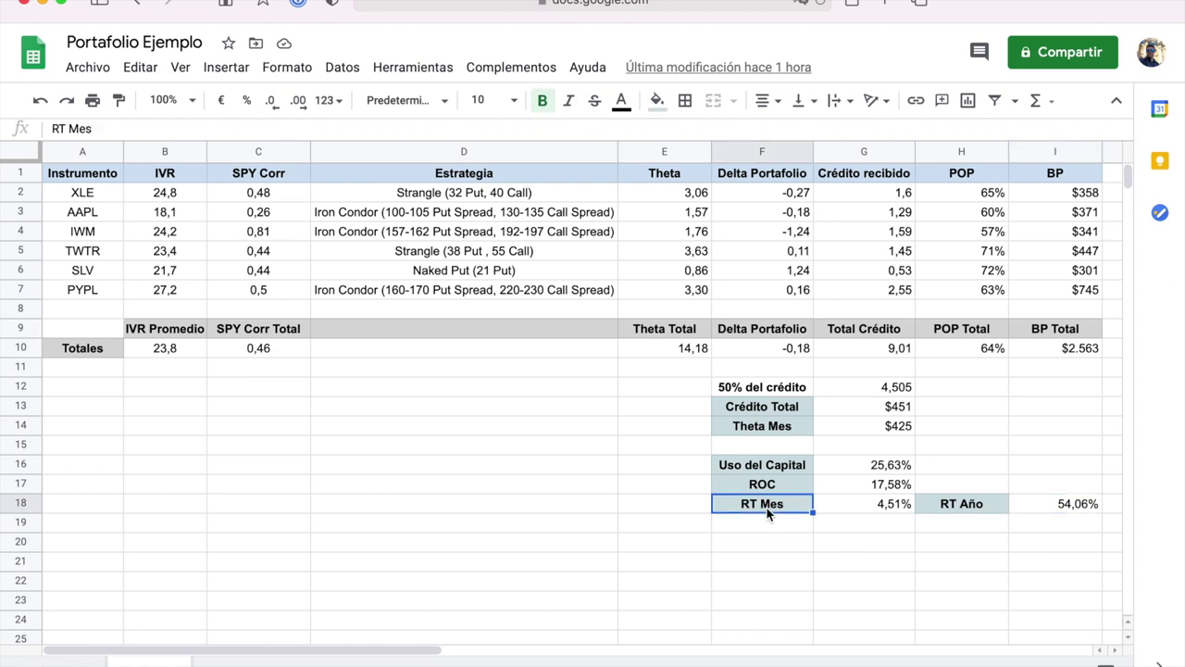
click(876, 504)
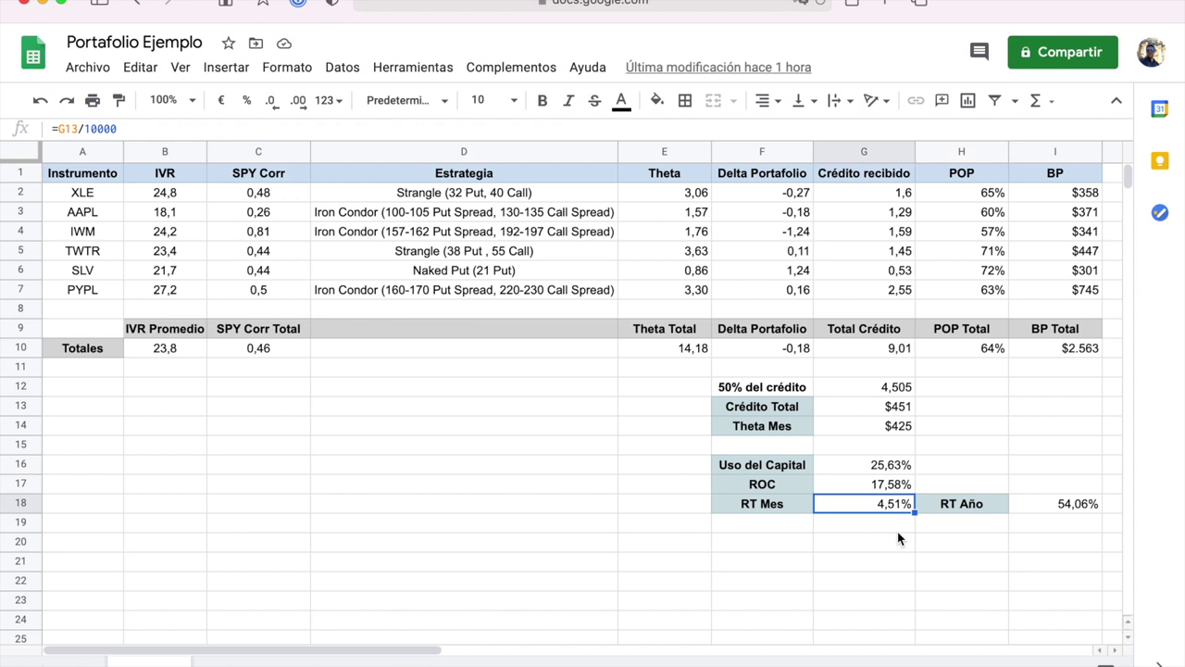
click(1060, 507)
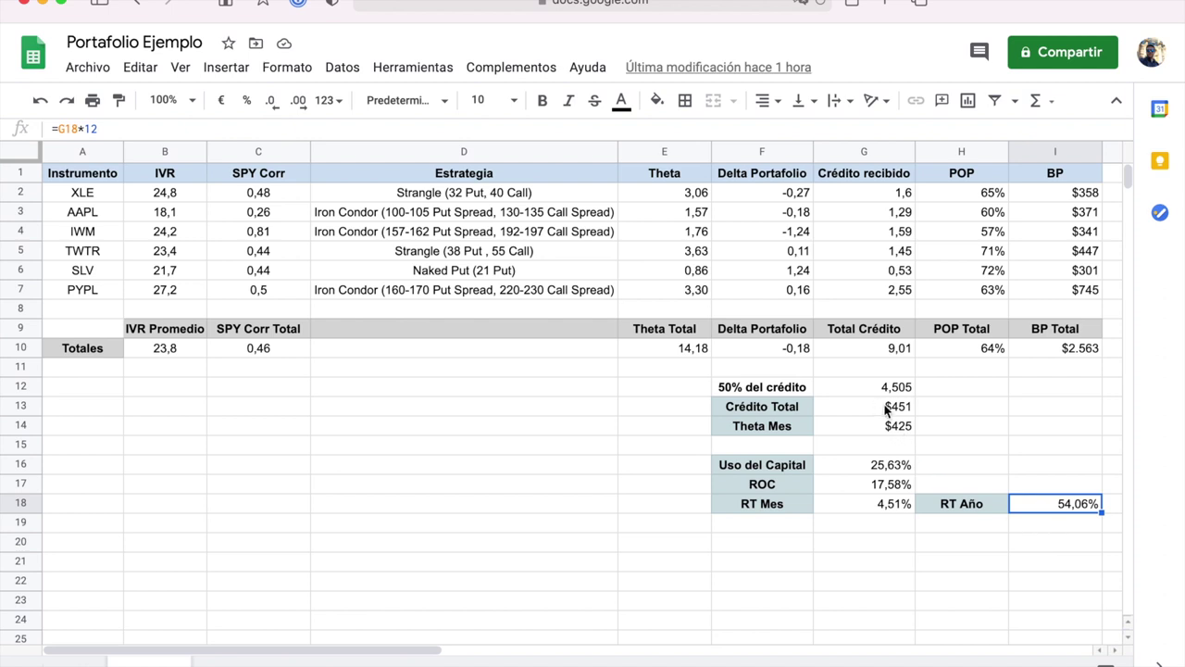
click(899, 412)
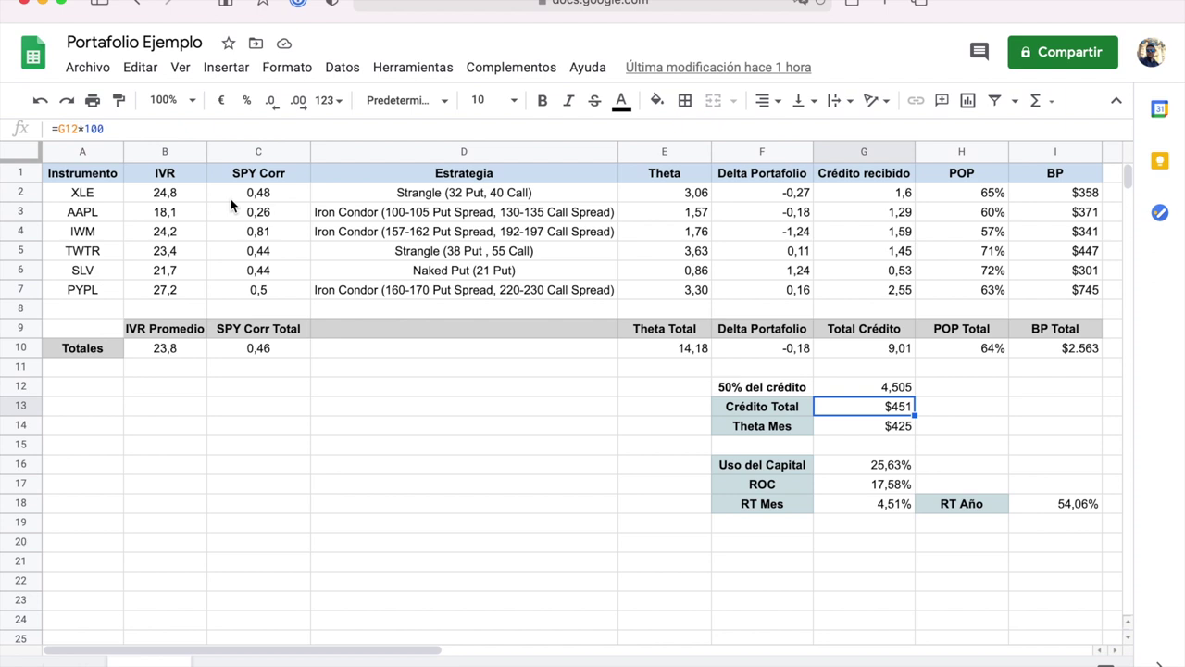
Review the full data of the six instruments and the strategies for XLE, AAPL, IWM and TWTR
drag(93, 192, 1060, 297)
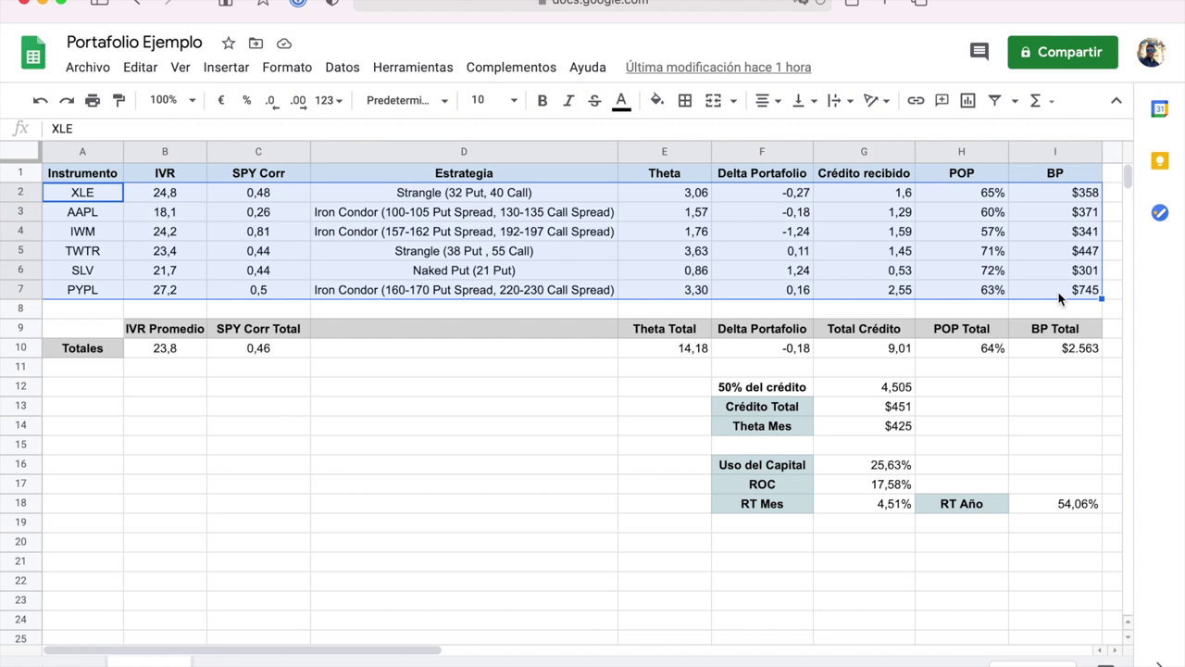
click(463, 199)
click(472, 215)
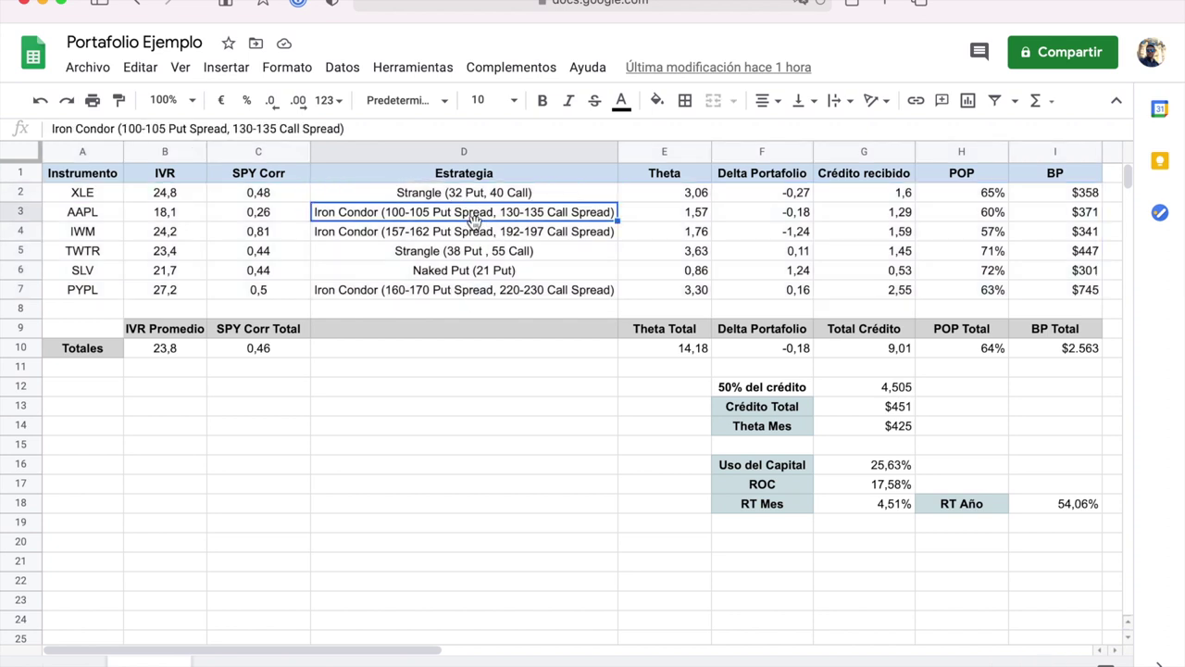
click(470, 232)
click(460, 257)
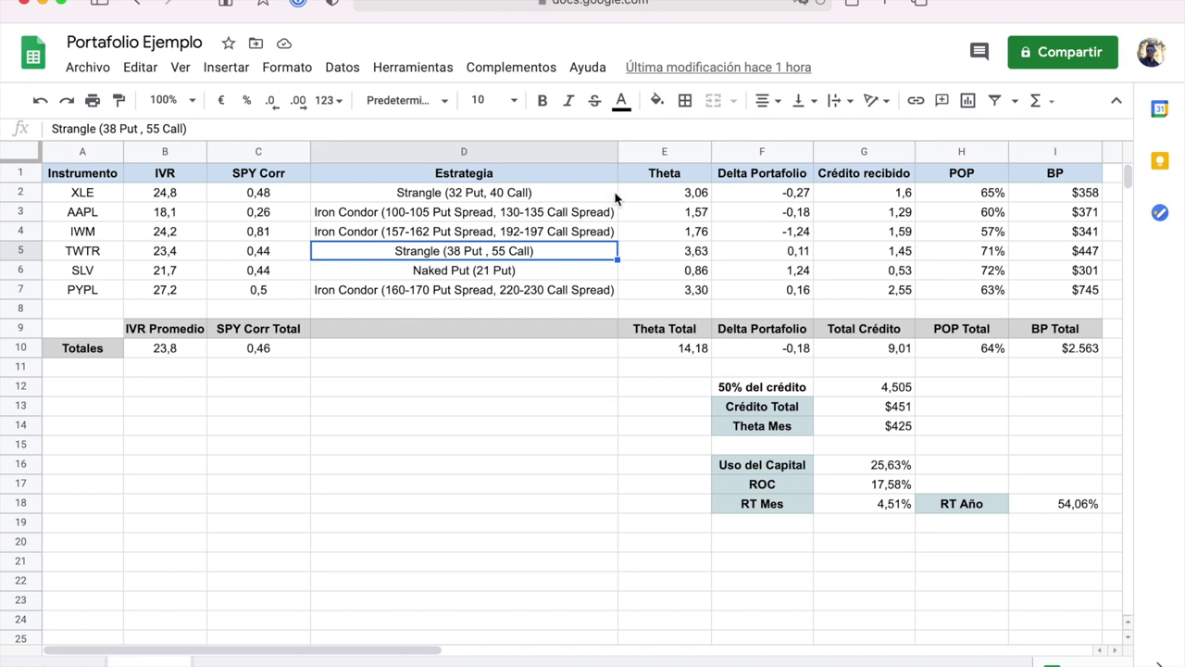
Examine the instruments with their IVR, SPY Corr and Estrategia values, focusing on the complete XLE row
drag(85, 194, 606, 295)
click(565, 365)
drag(100, 197, 1086, 202)
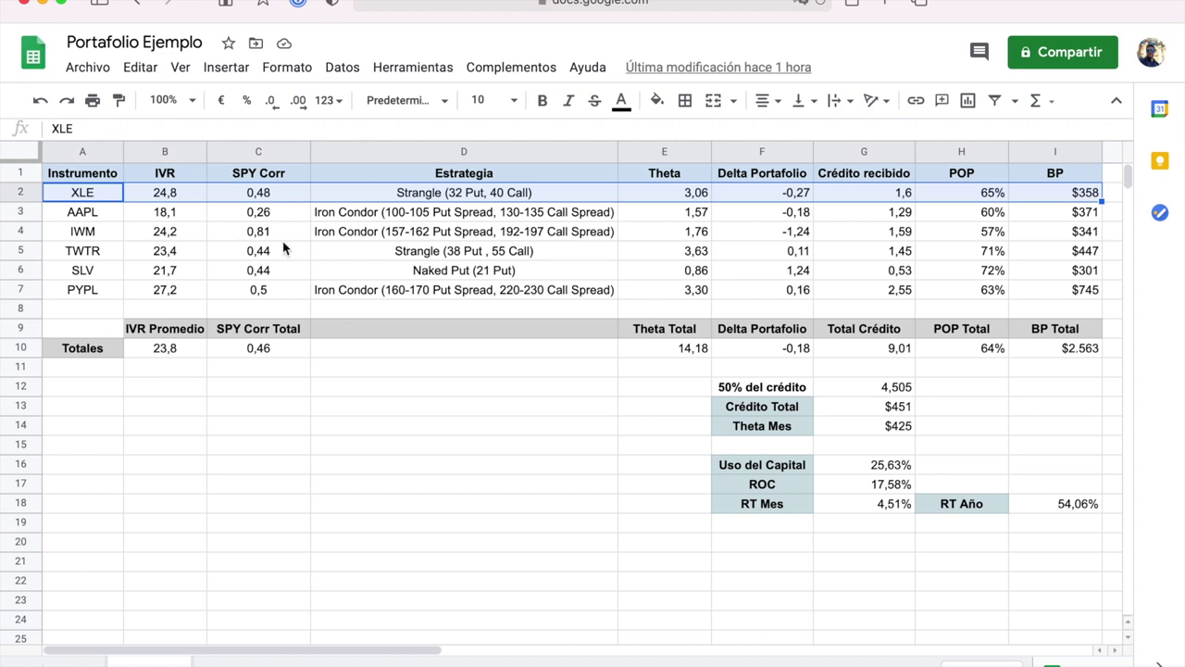
Compare the Theta Total formula with the Theta values of the six instruments
click(695, 349)
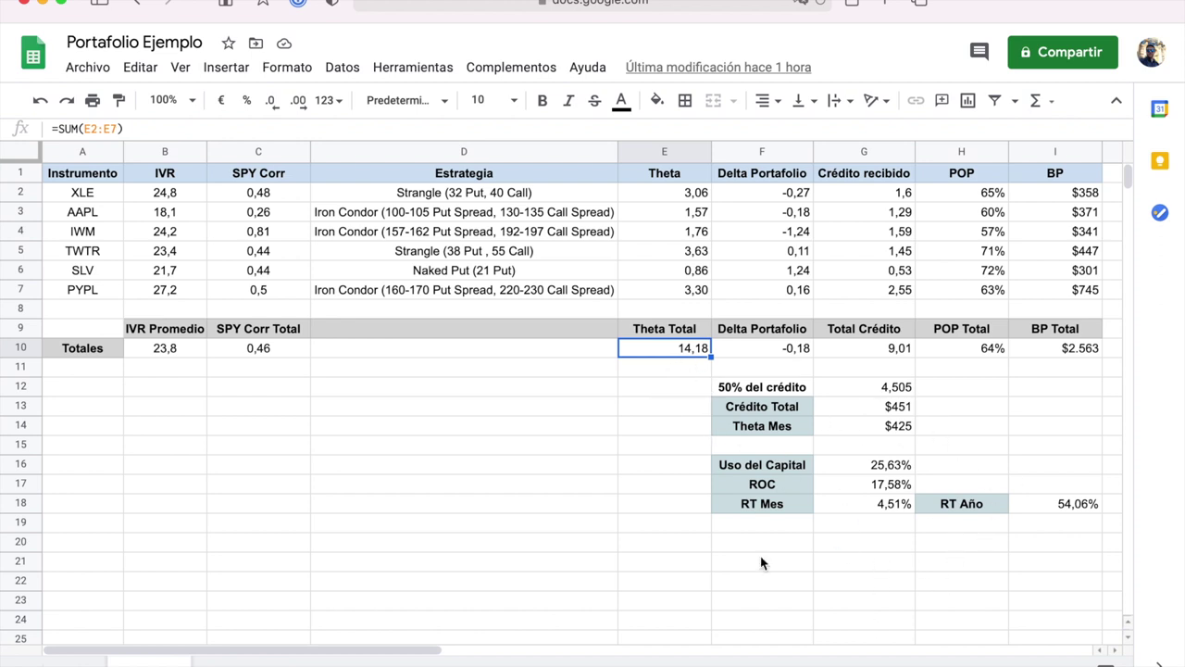
click(690, 427)
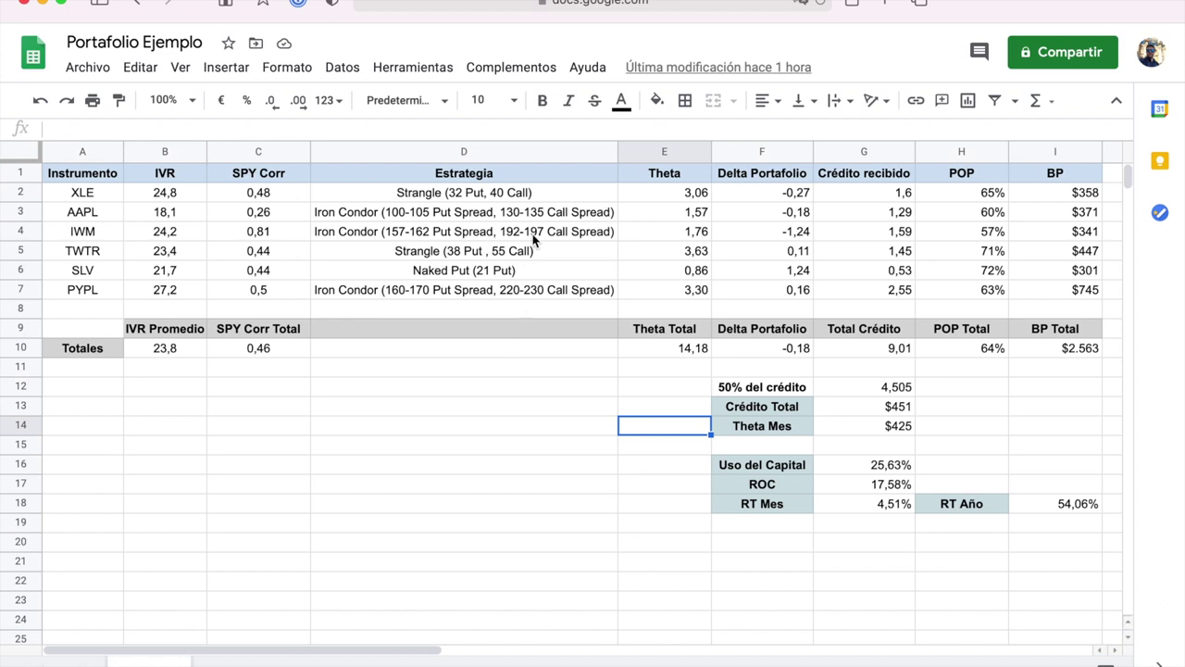
drag(675, 198, 694, 290)
click(675, 352)
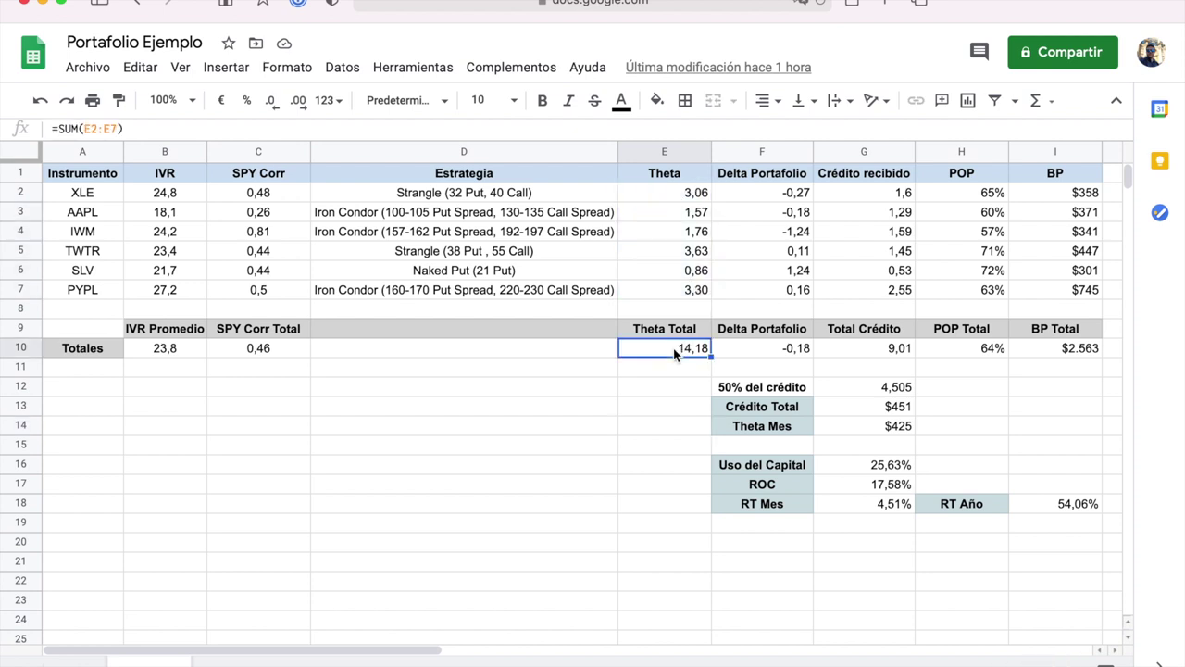
Inspect the BP Total and POP Total formulas in the Totales row
click(1086, 357)
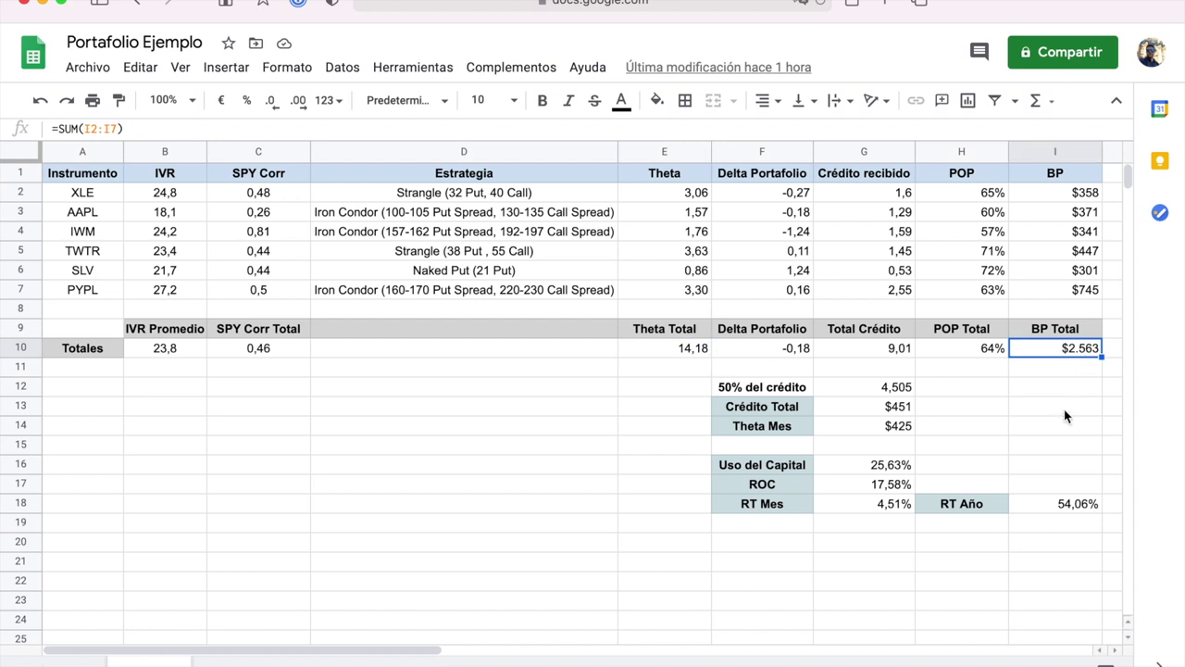
click(970, 355)
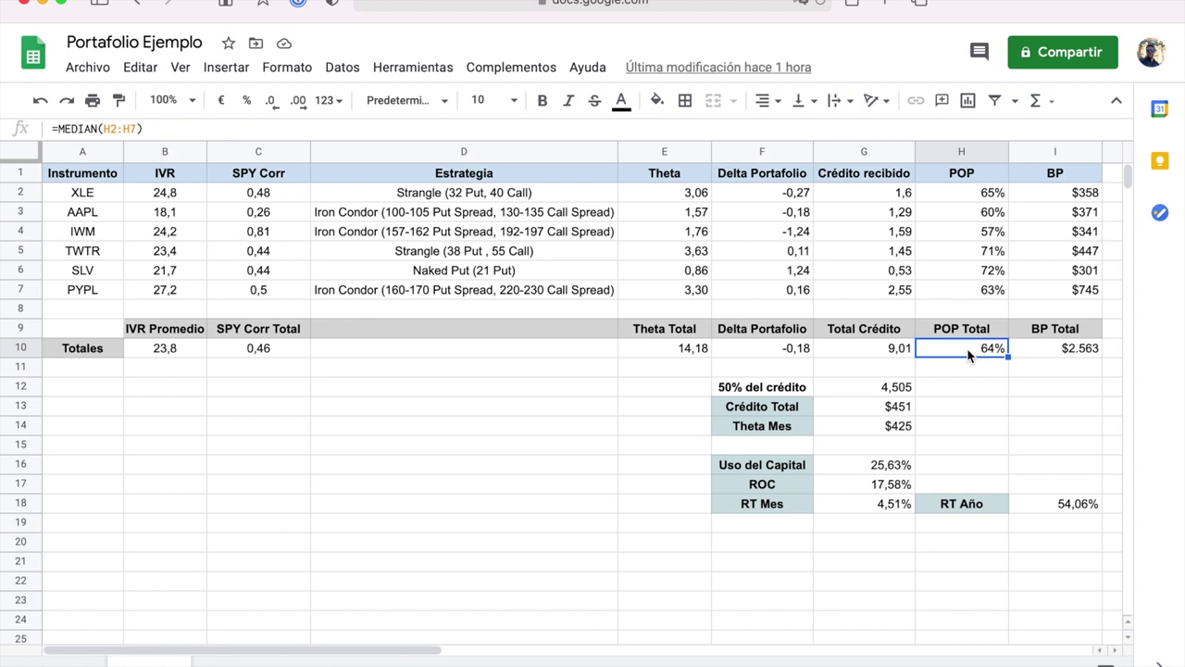
click(979, 389)
click(988, 352)
click(1091, 349)
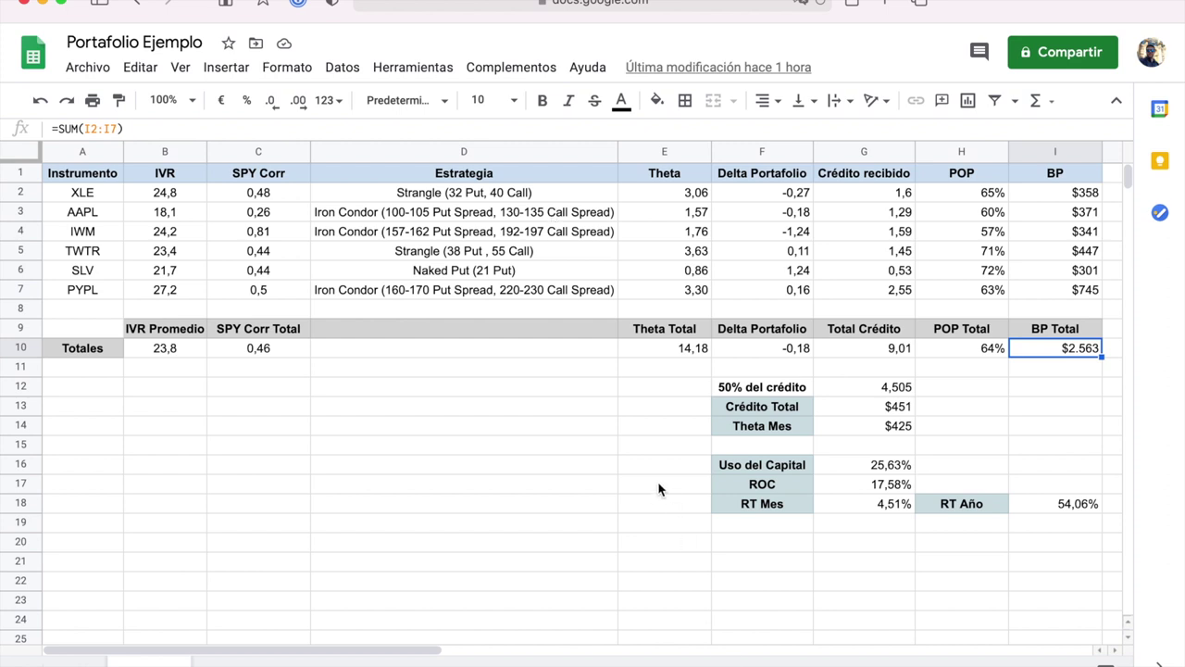
click(527, 428)
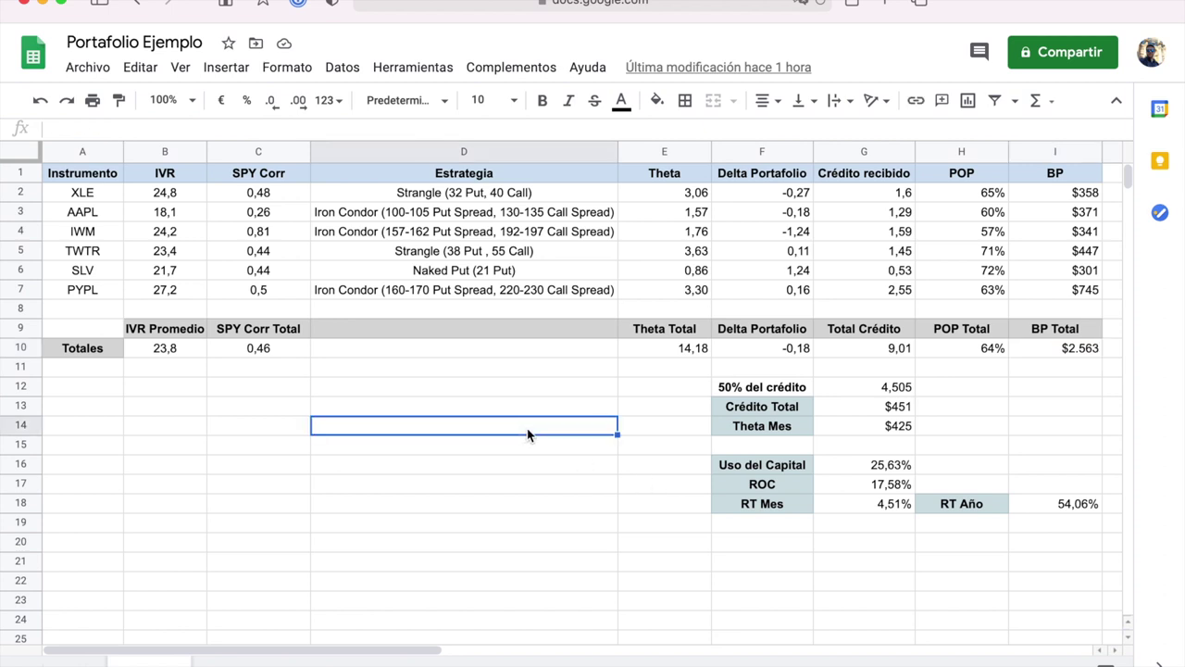
click(361, 387)
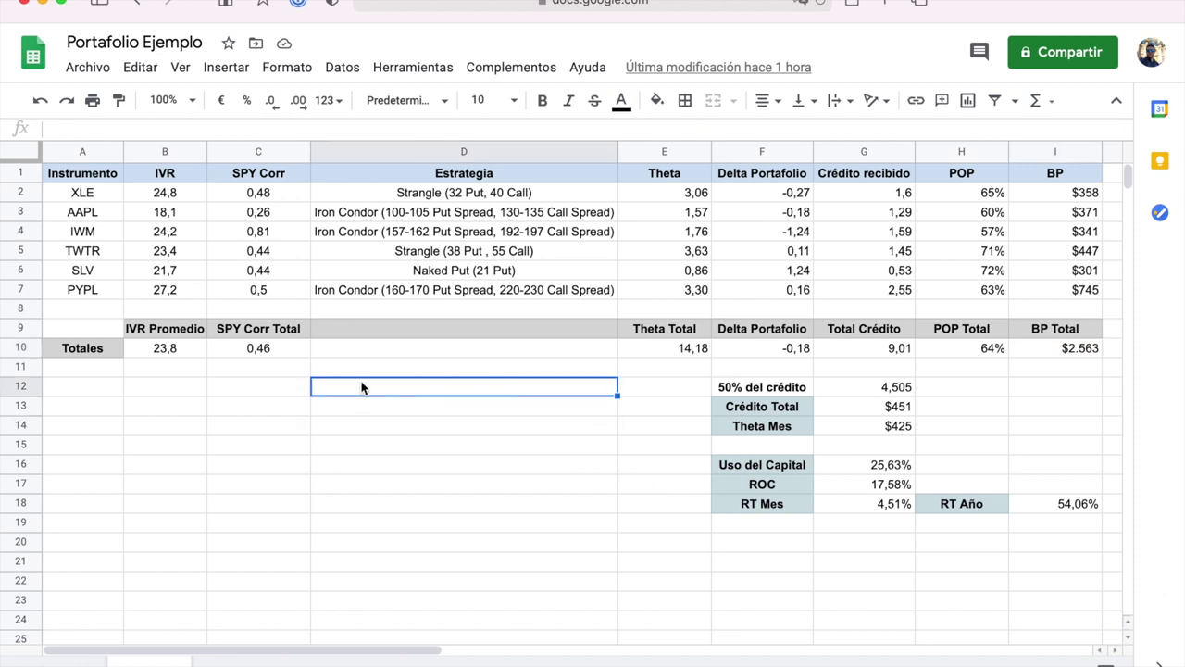
click(292, 377)
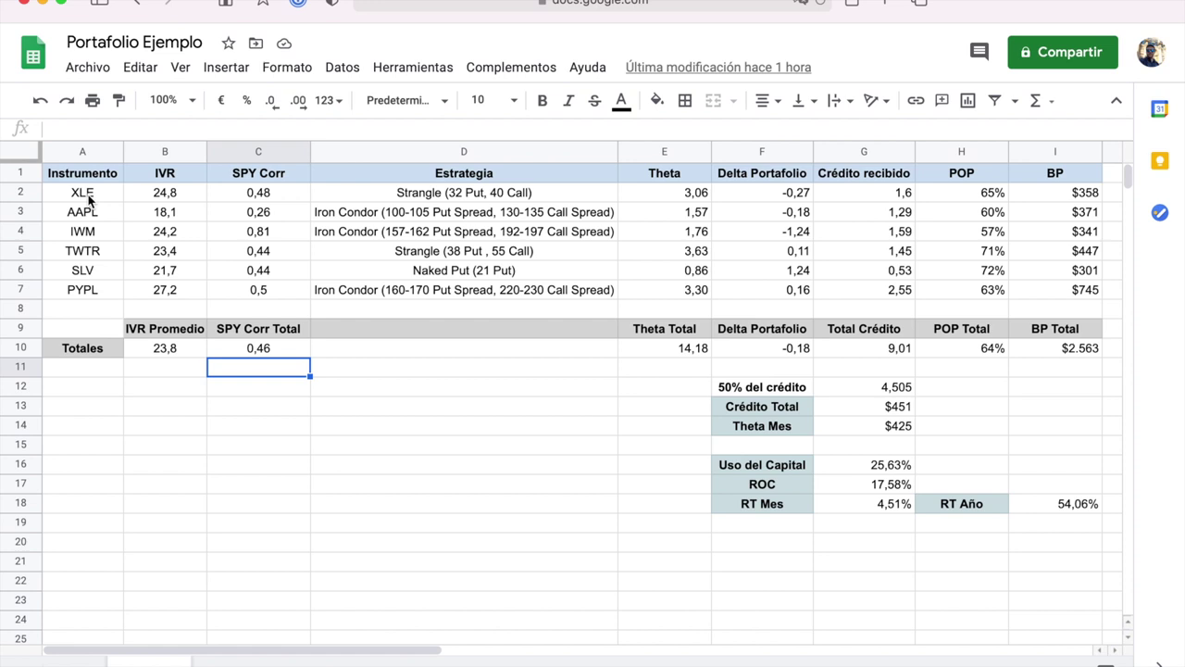
Review the six instruments from Instrumento through Theta and focus on XLE
drag(89, 198, 641, 292)
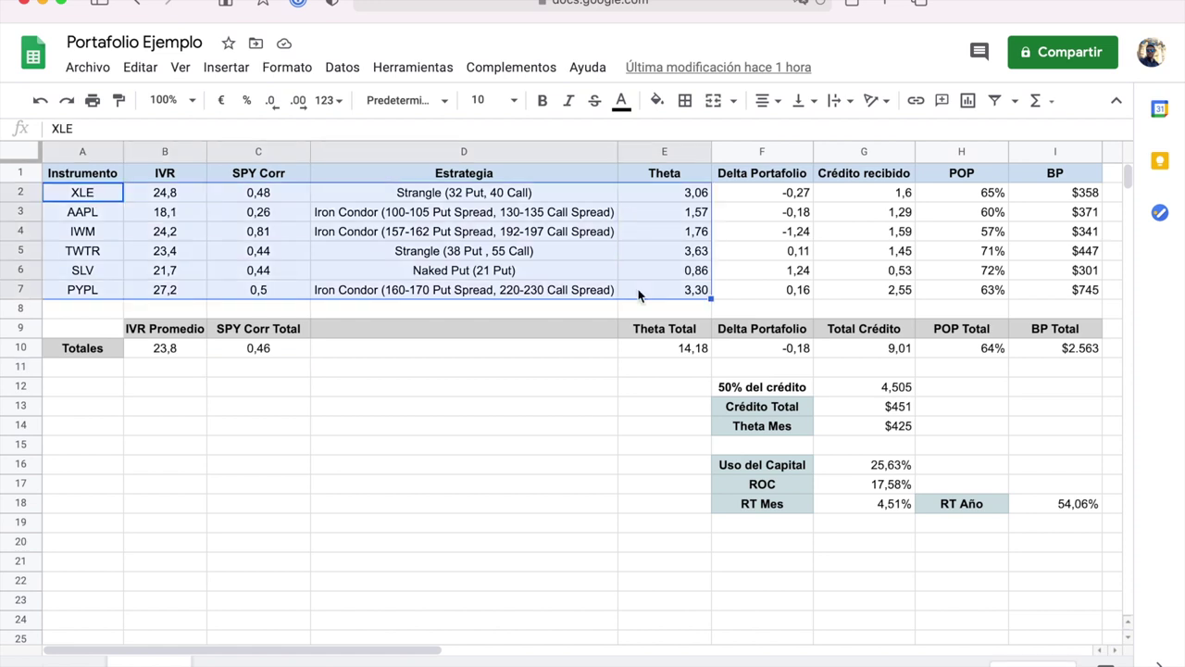
click(518, 387)
click(81, 193)
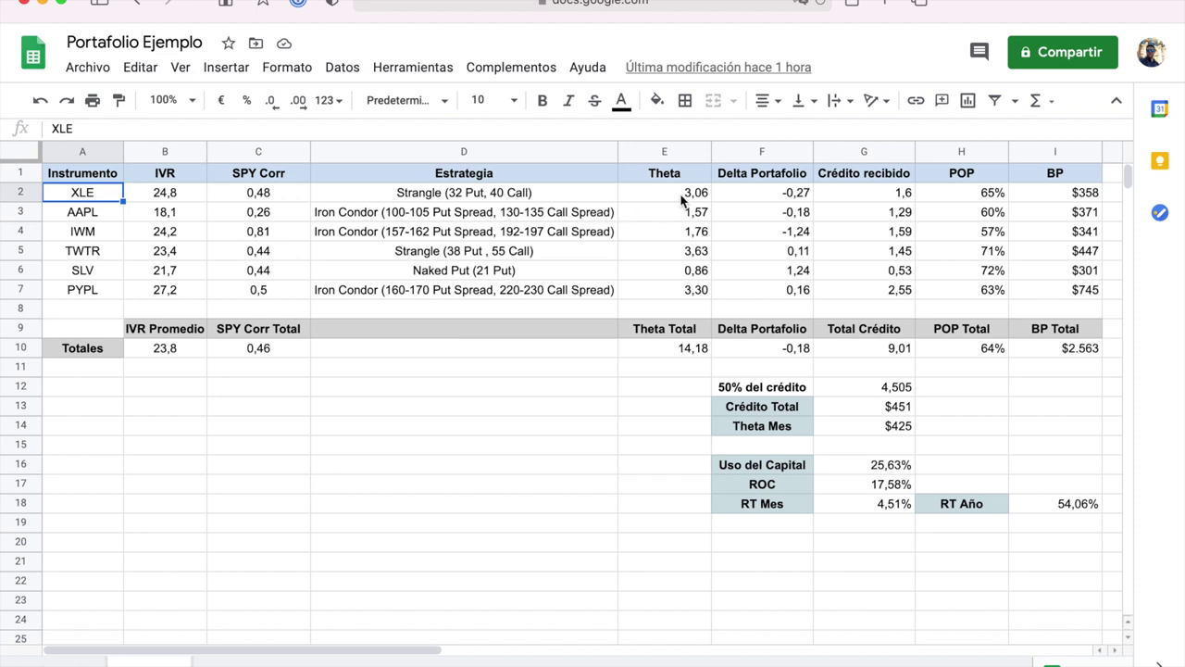
Compare the six Theta values with the Theta Total formula, and review the IVR and SPY Corr values of all instruments
drag(682, 199, 684, 296)
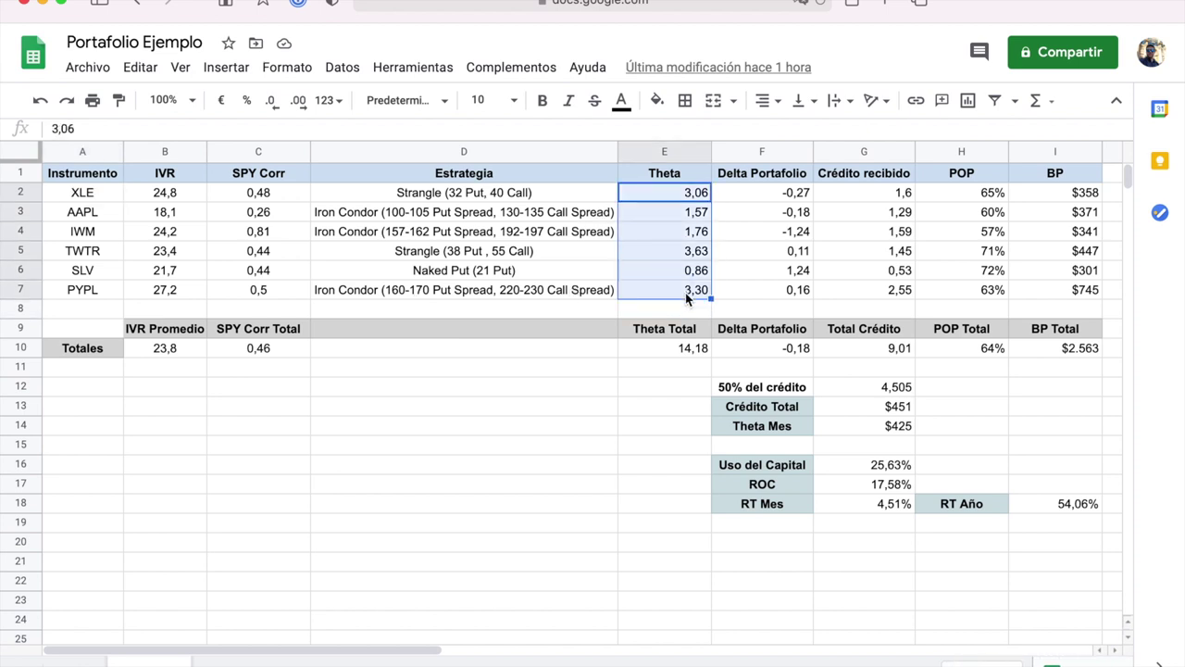
click(679, 346)
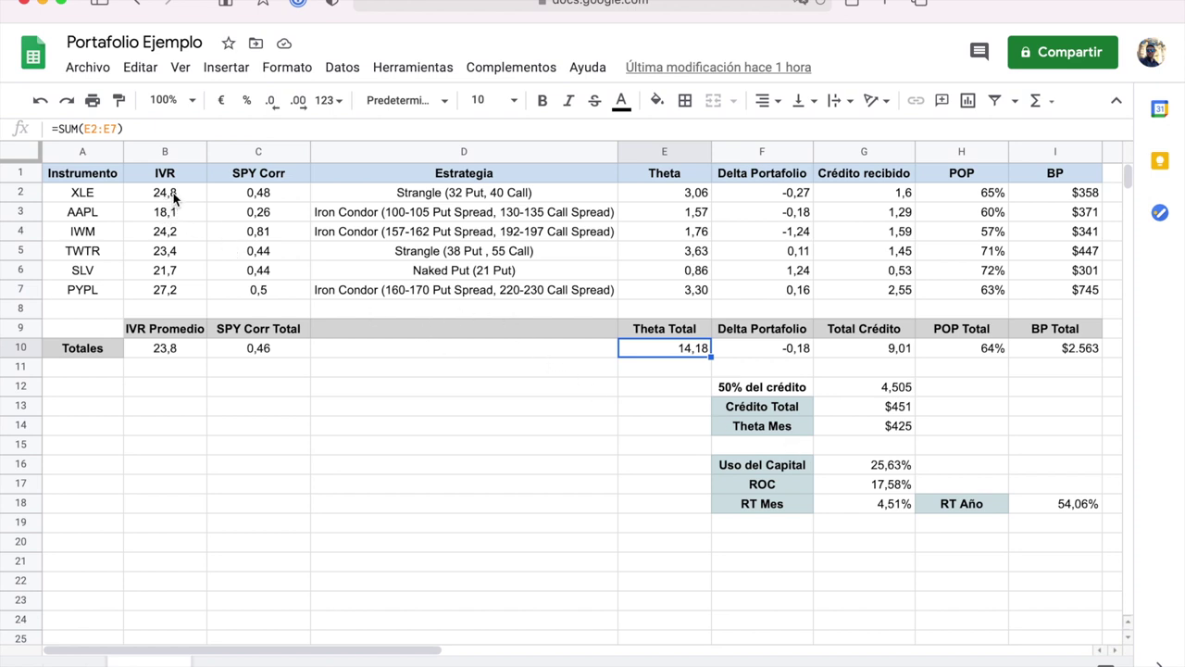
drag(169, 194, 184, 297)
drag(282, 197, 286, 287)
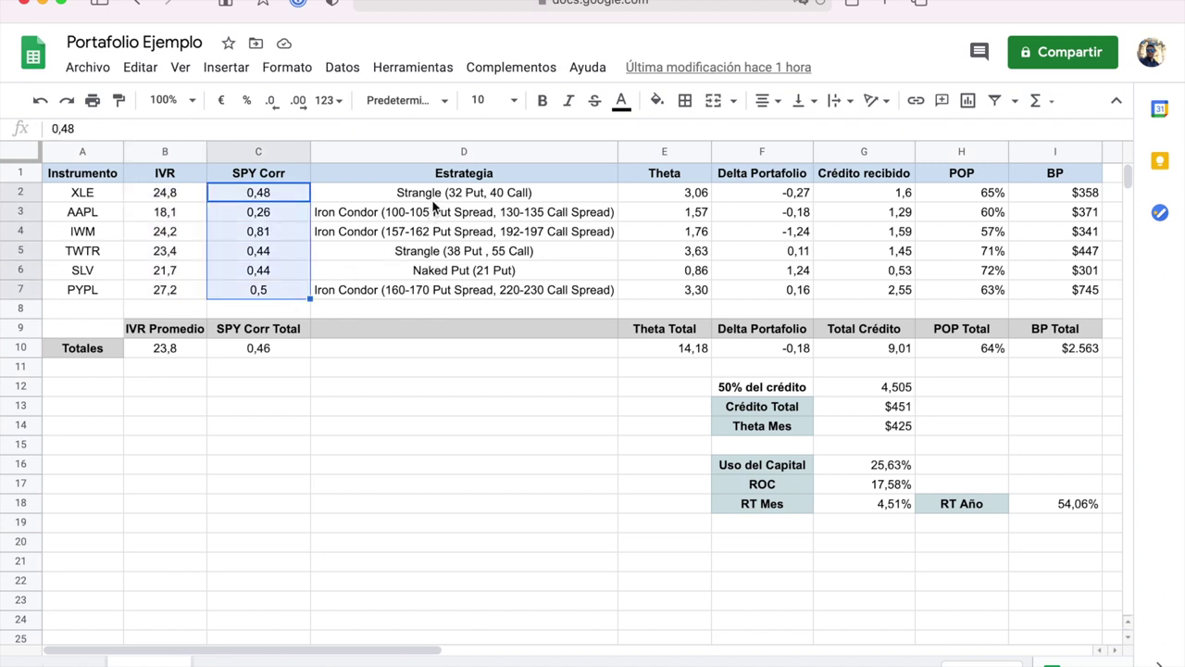
Review the Estrategia entries of the six instruments from XLE to PYPL
drag(435, 199, 436, 292)
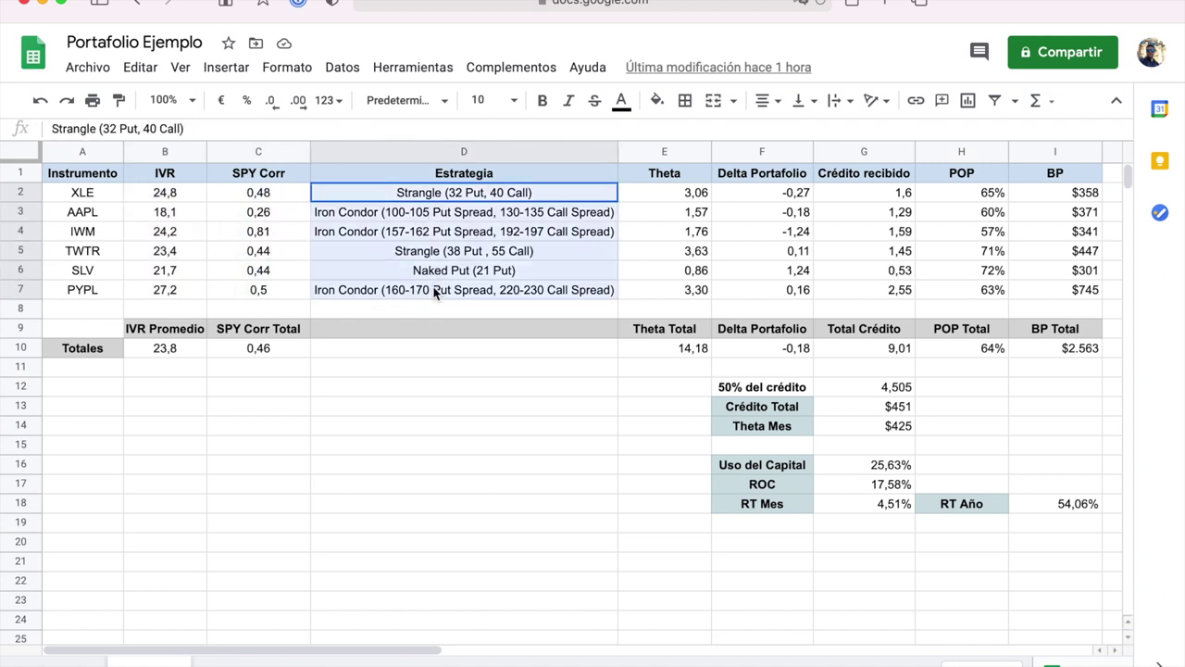
click(457, 238)
drag(433, 197, 426, 293)
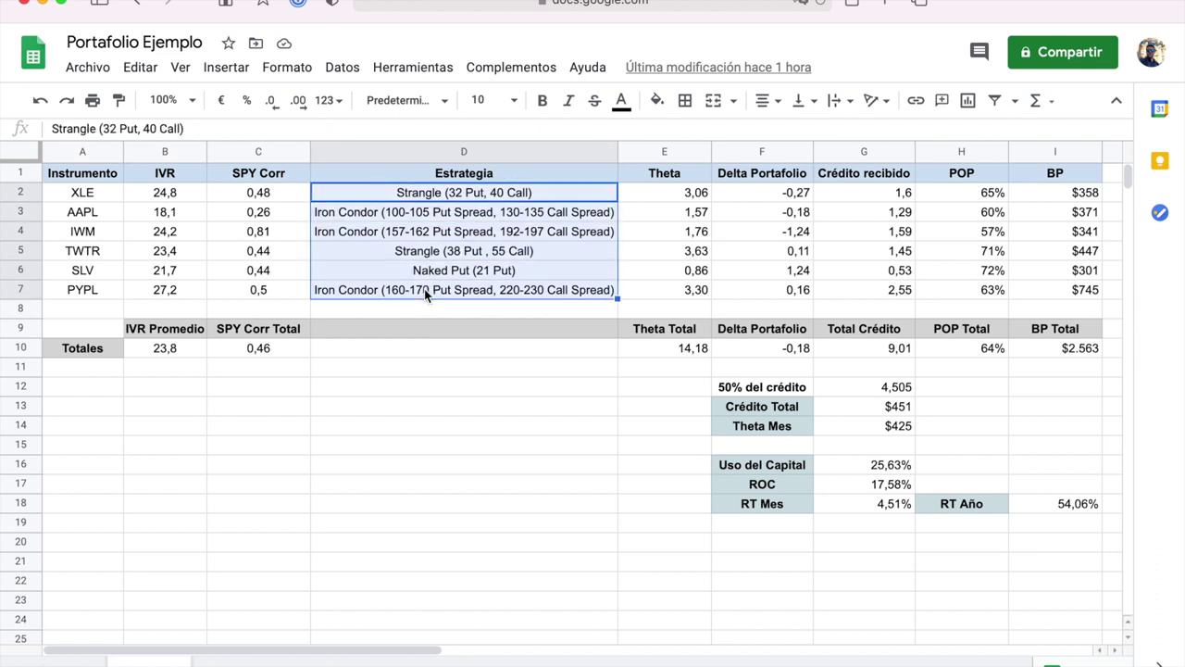
click(456, 396)
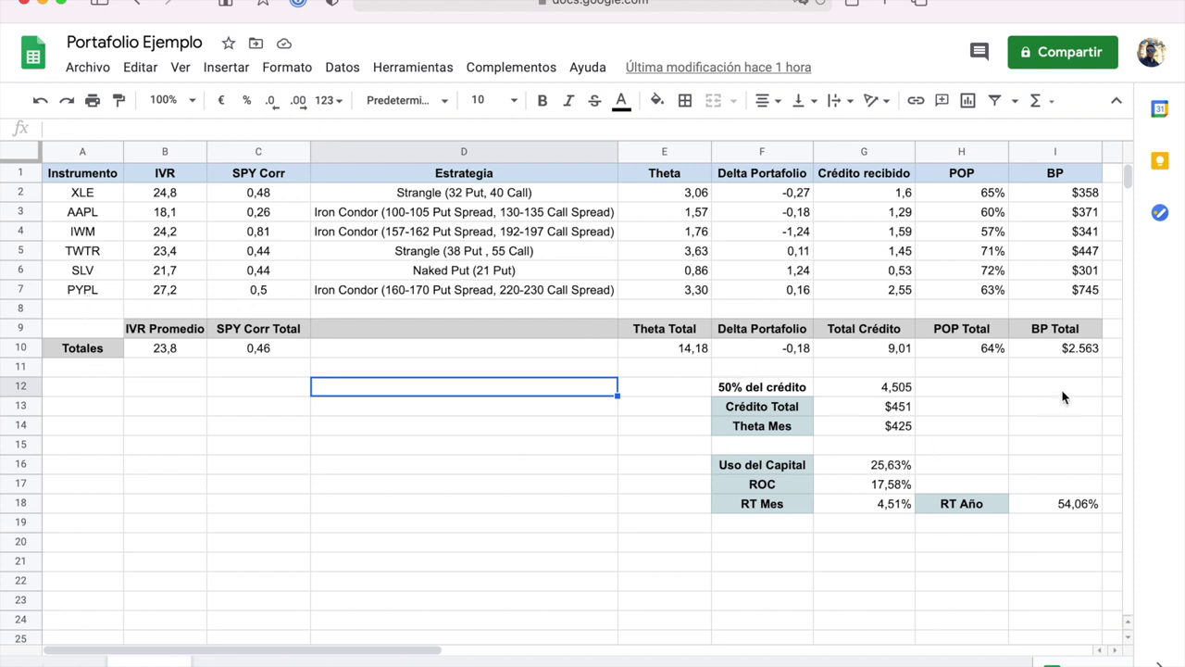
Inspect the Uso del Capital formula in the portfolio summary
click(893, 469)
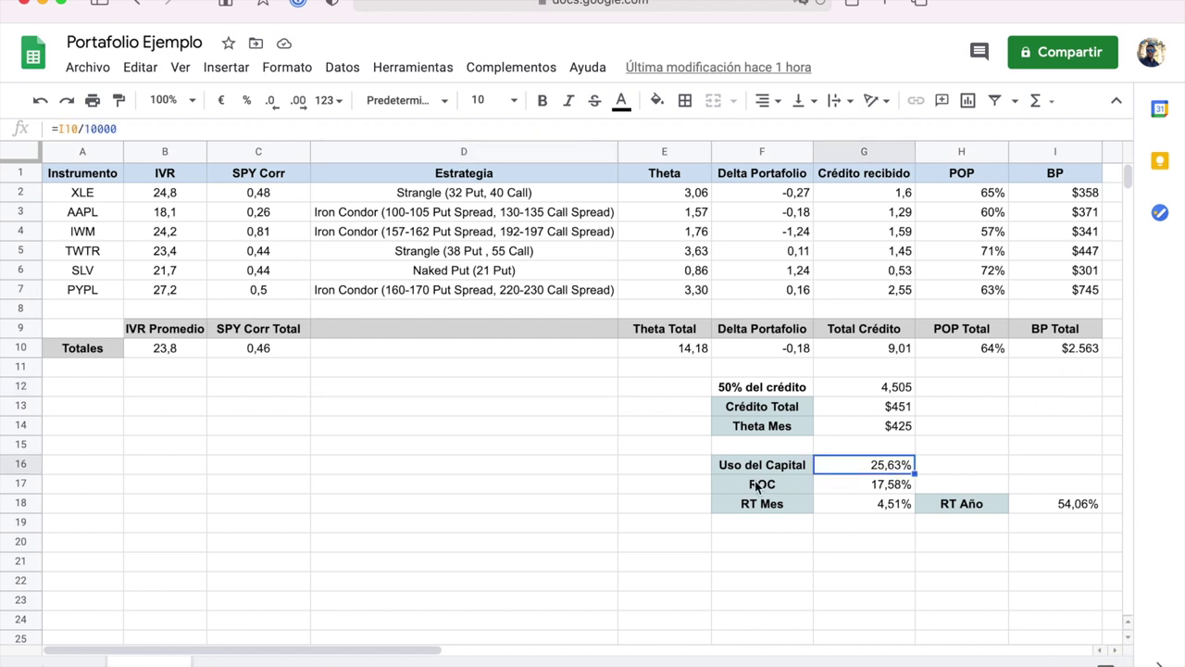
click(483, 465)
click(361, 351)
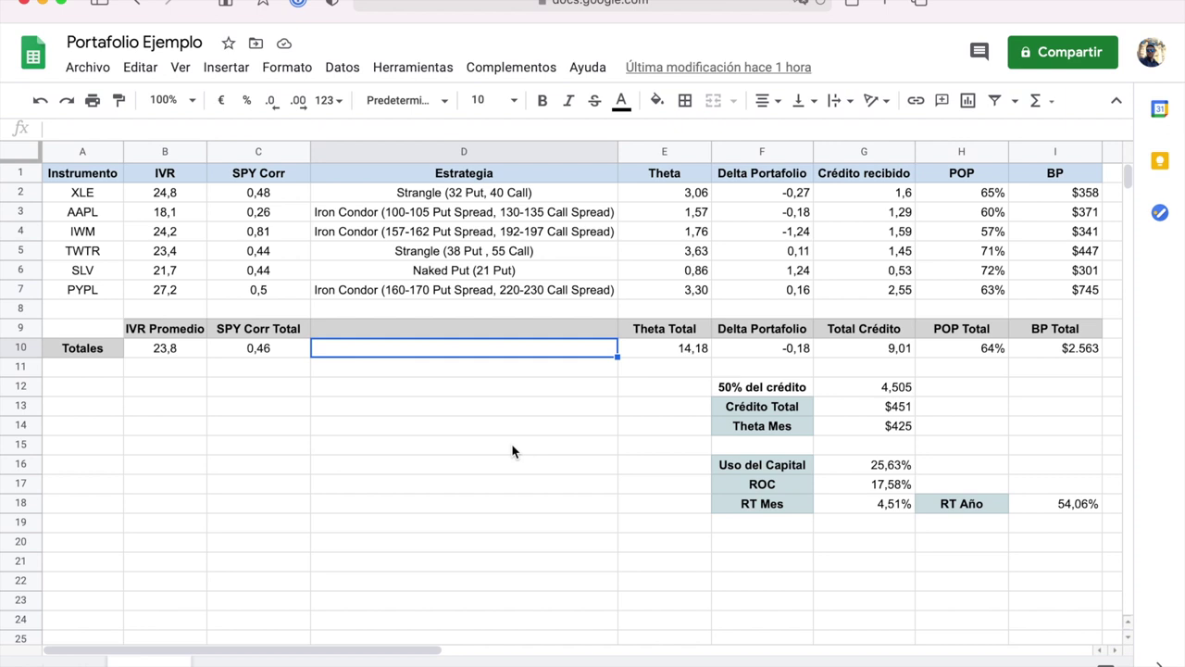
Switch to tastyworks and show the account's positions list in place of the PYPL option chain
mouse_move(505, 648)
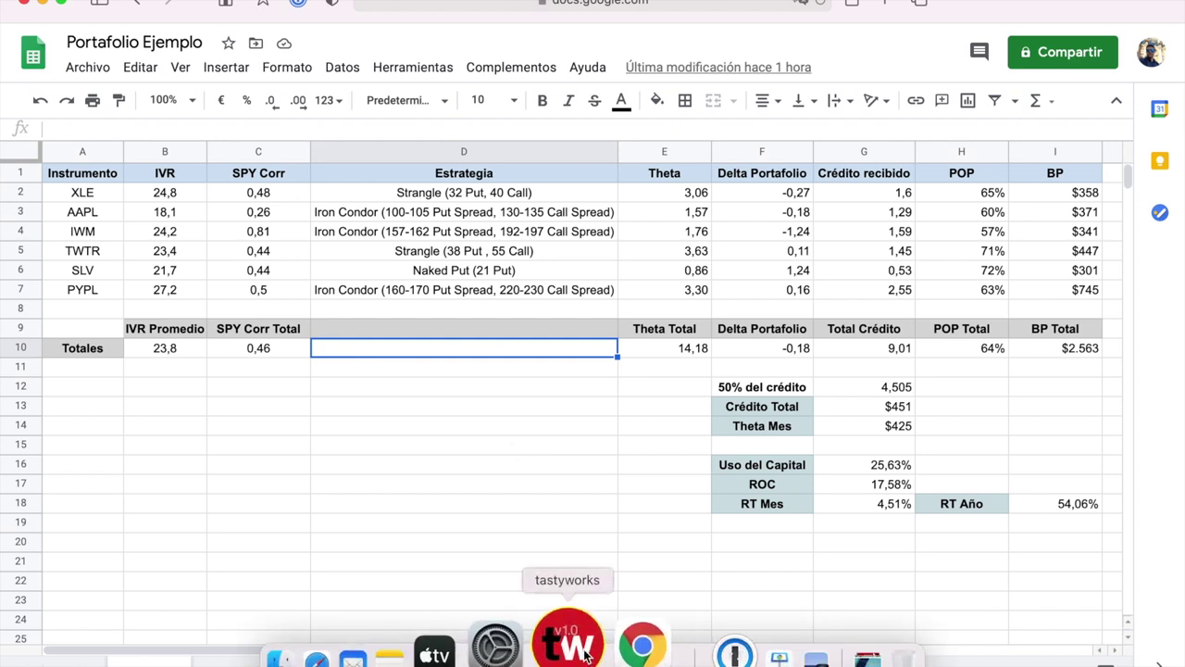
click(585, 653)
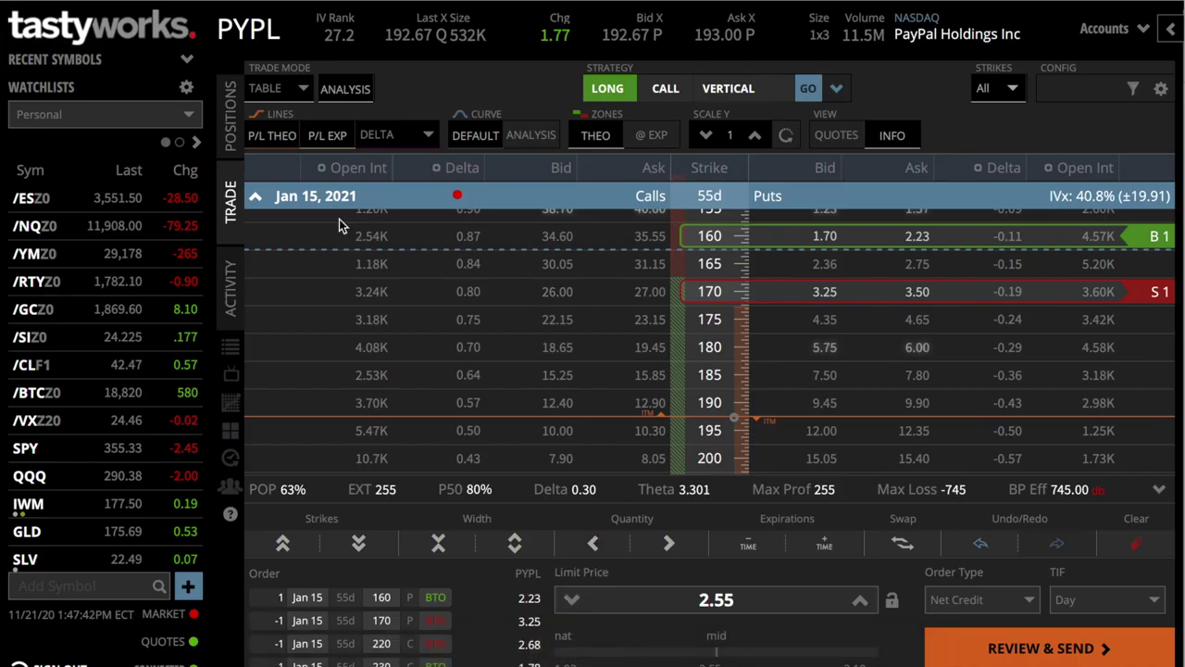
scroll(362, 284, up, 10)
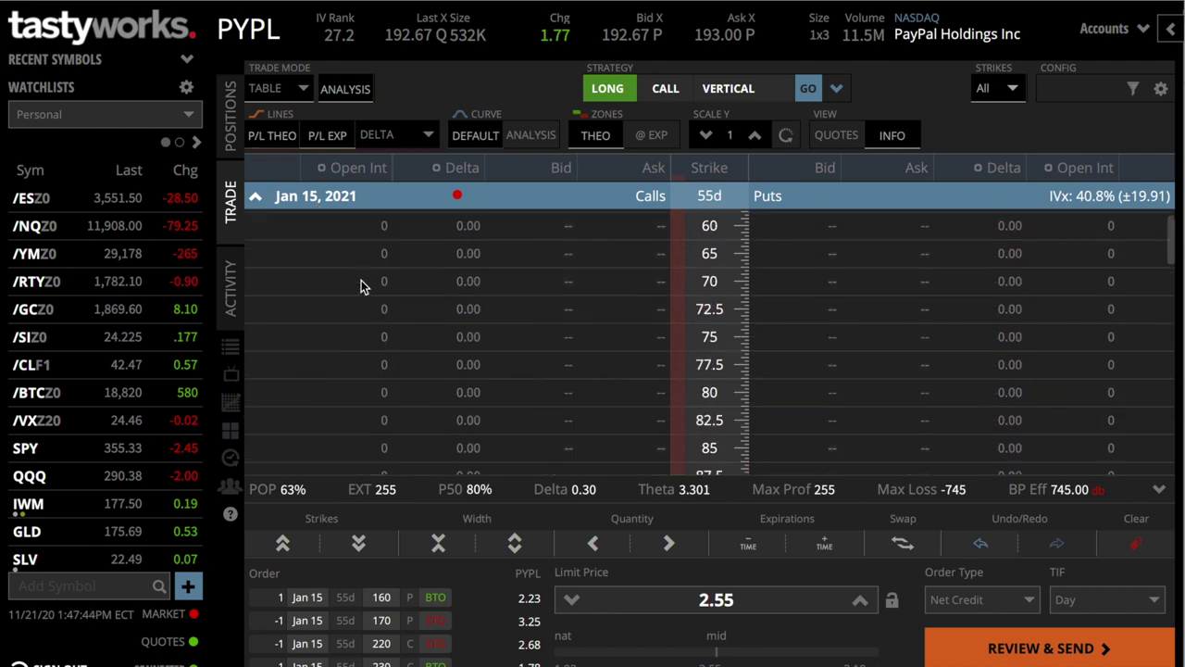
click(235, 120)
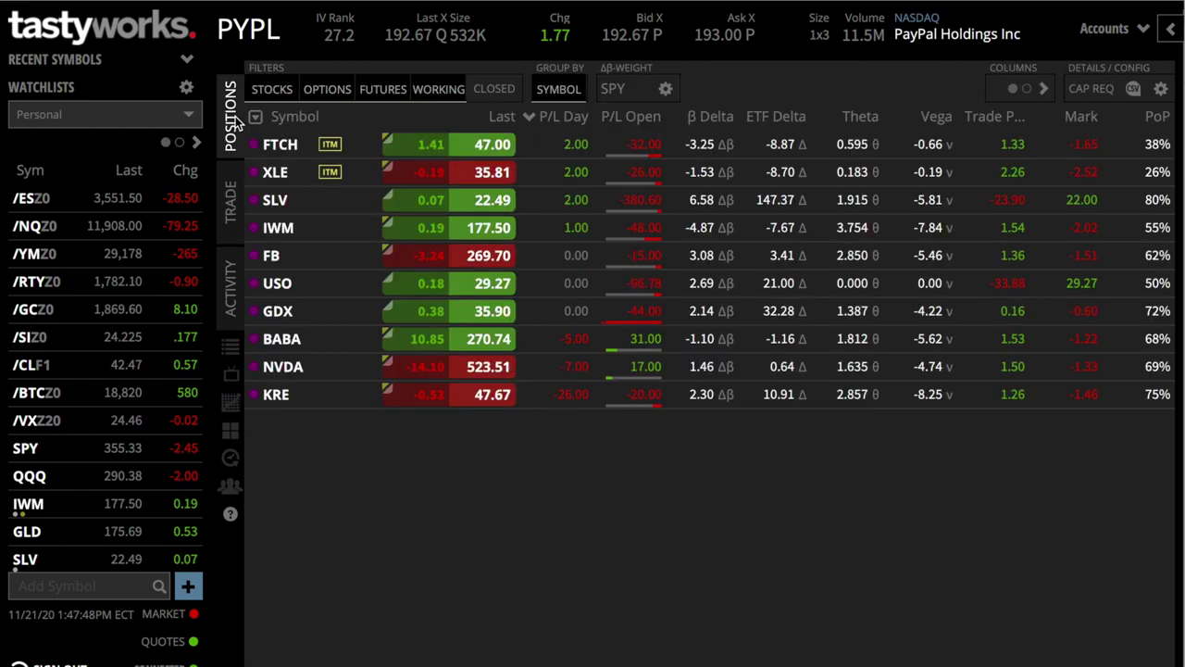